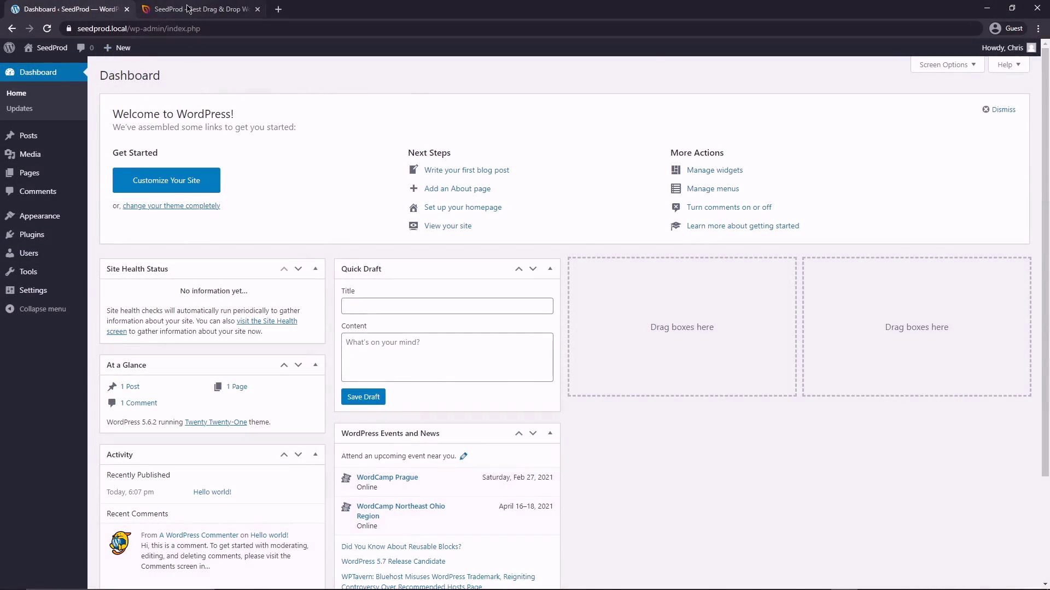
Log in to the SeedProd account, download the Landing Page Pro 6.1.2 plugin and copy the license key
{"action": "left_click", "coordinate": [150, 17]}
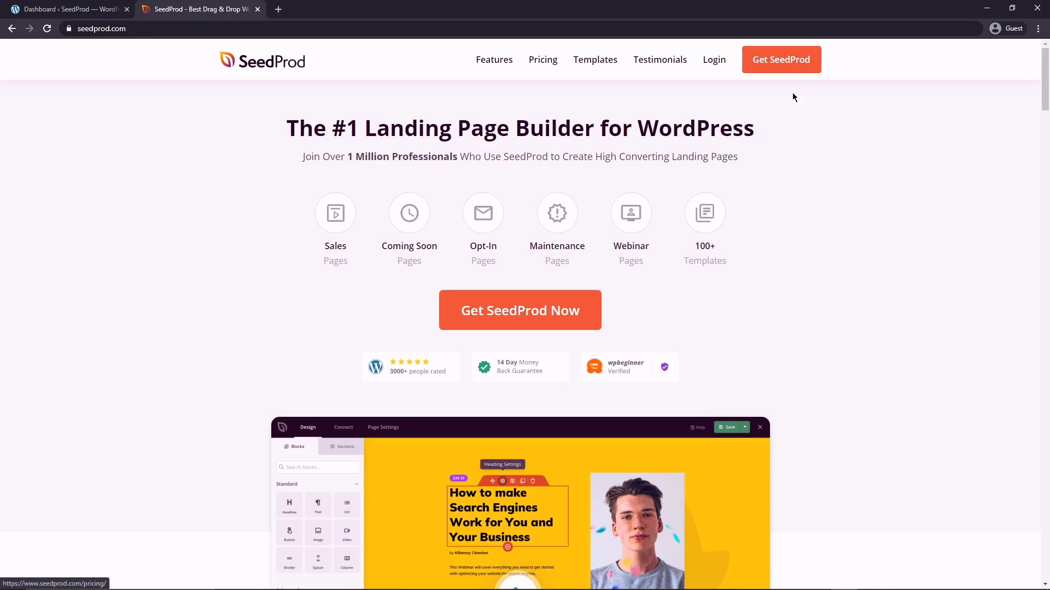
{"action": "left_click", "coordinate": [714, 61]}
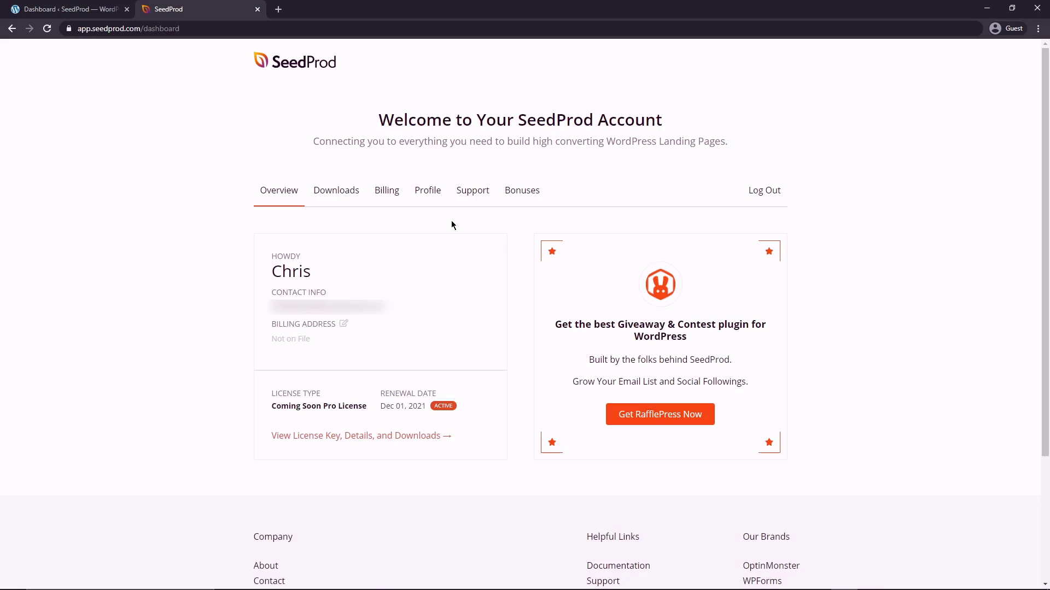
{"action": "left_click", "coordinate": [336, 191]}
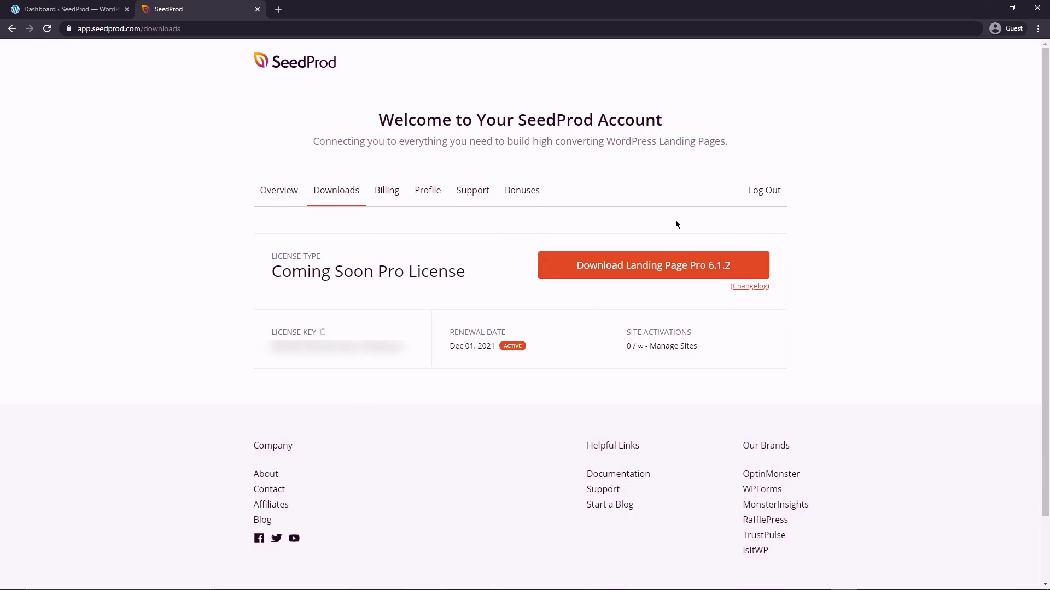
{"action": "left_click", "coordinate": [661, 268]}
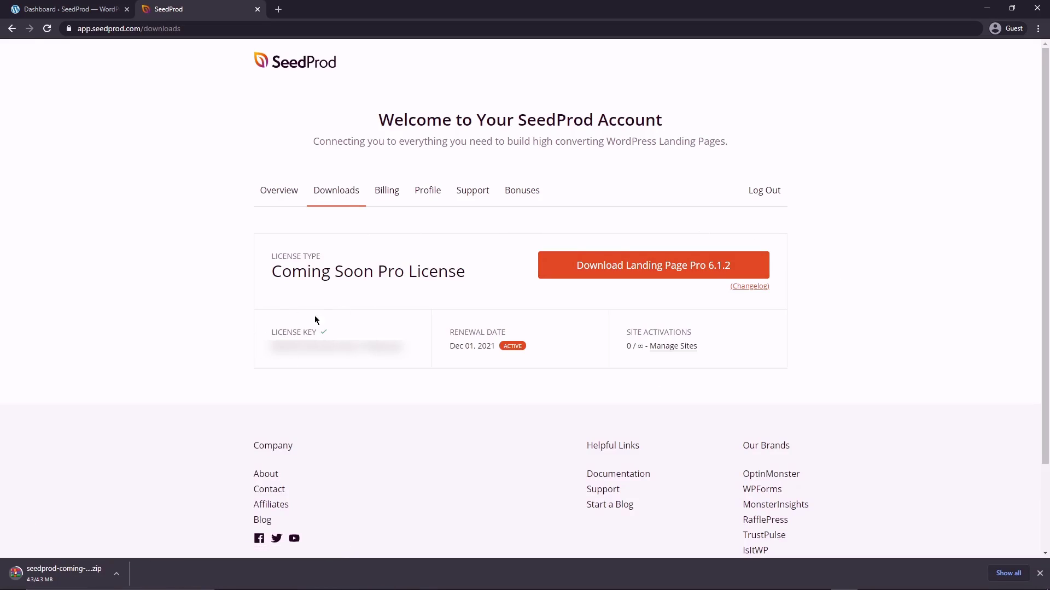
{"action": "left_click", "coordinate": [257, 9]}
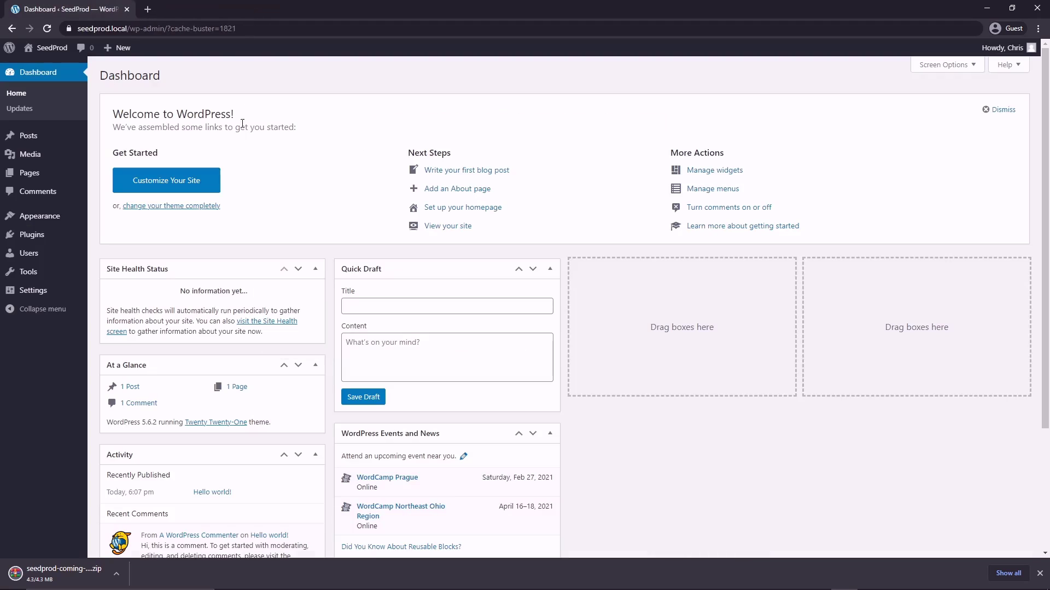
Upload the downloaded SeedProd plugin zip to WordPress, install it and activate it
{"action": "mouse_move", "coordinate": [33, 236]}
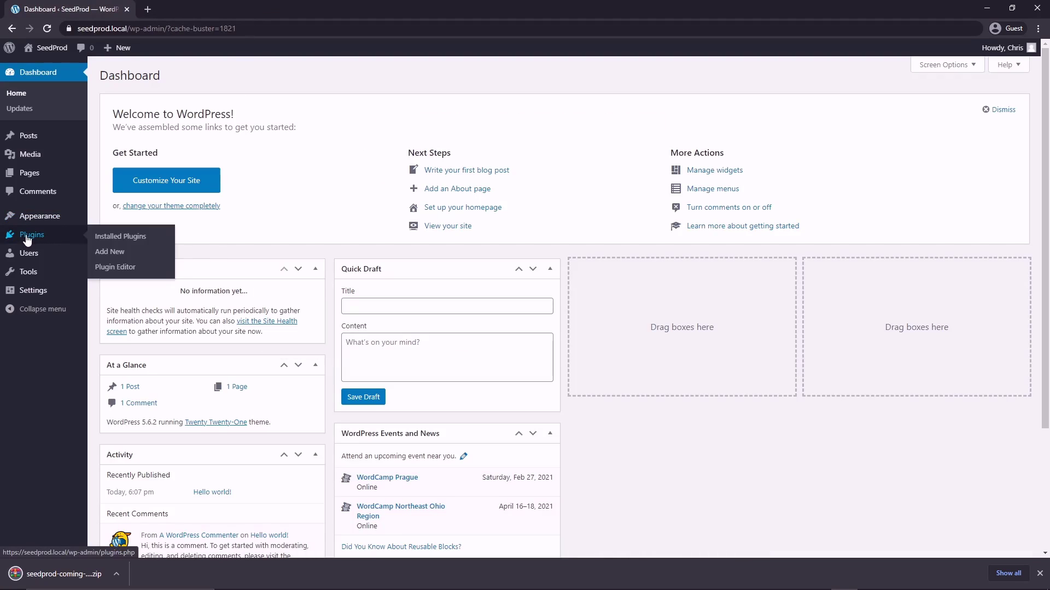
{"action": "left_click", "coordinate": [110, 252]}
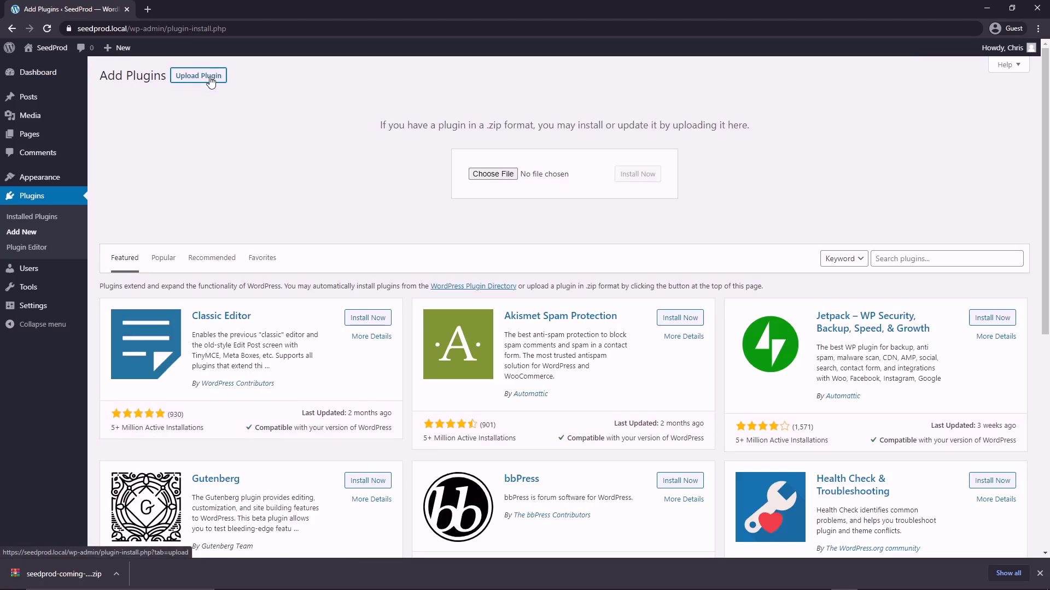
{"action": "left_click_drag", "start_coordinate": [60, 574], "coordinate": [495, 188]}
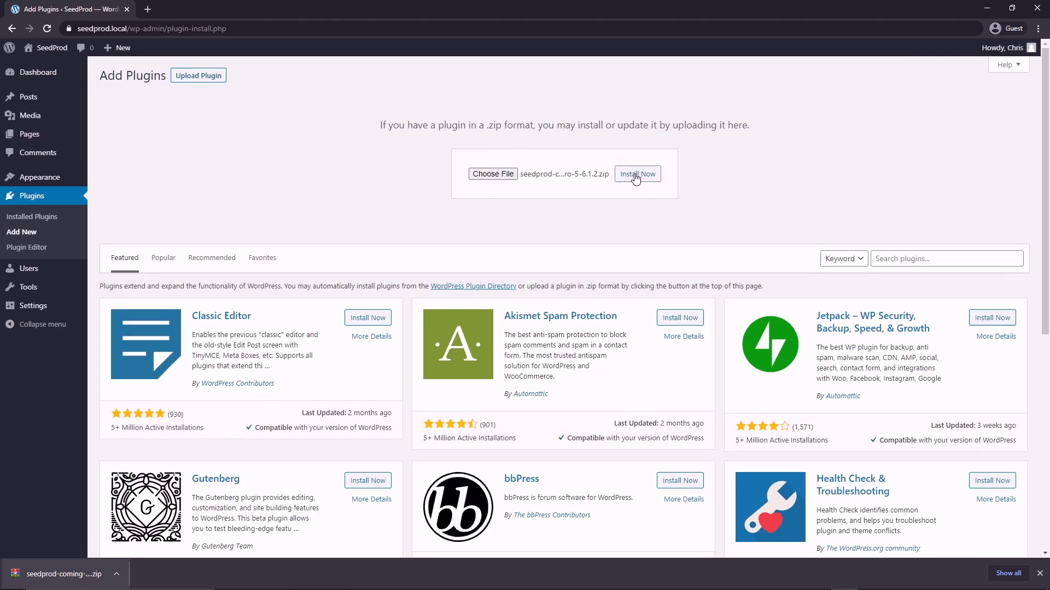
{"action": "left_click", "coordinate": [633, 174]}
{"action": "left_click", "coordinate": [125, 171]}
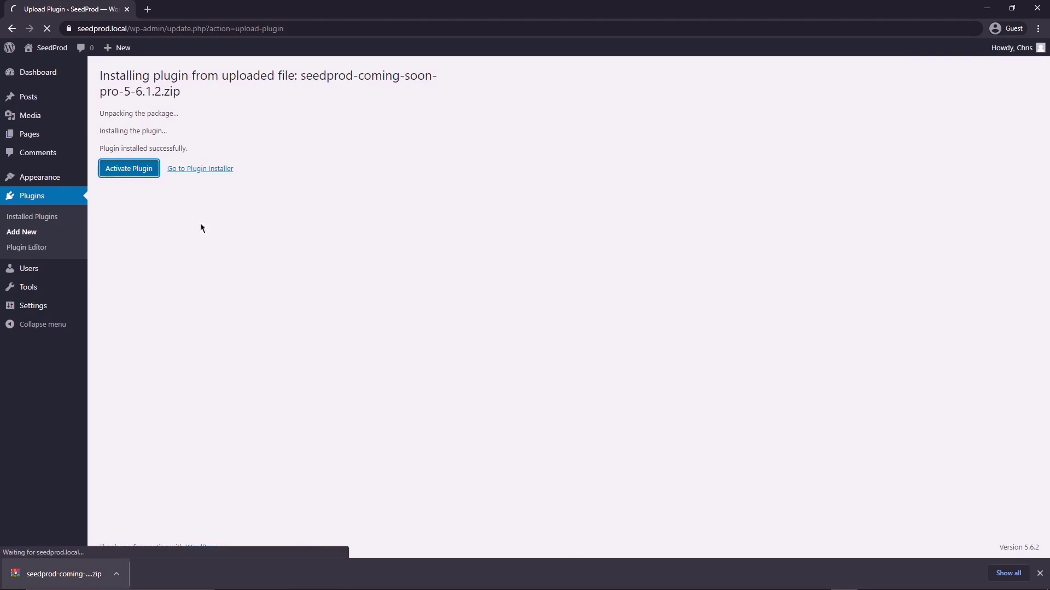
Paste the license key into SeedProd's license key field and verify it
{"action": "right_click", "coordinate": [472, 239]}
{"action": "left_click", "coordinate": [521, 322]}
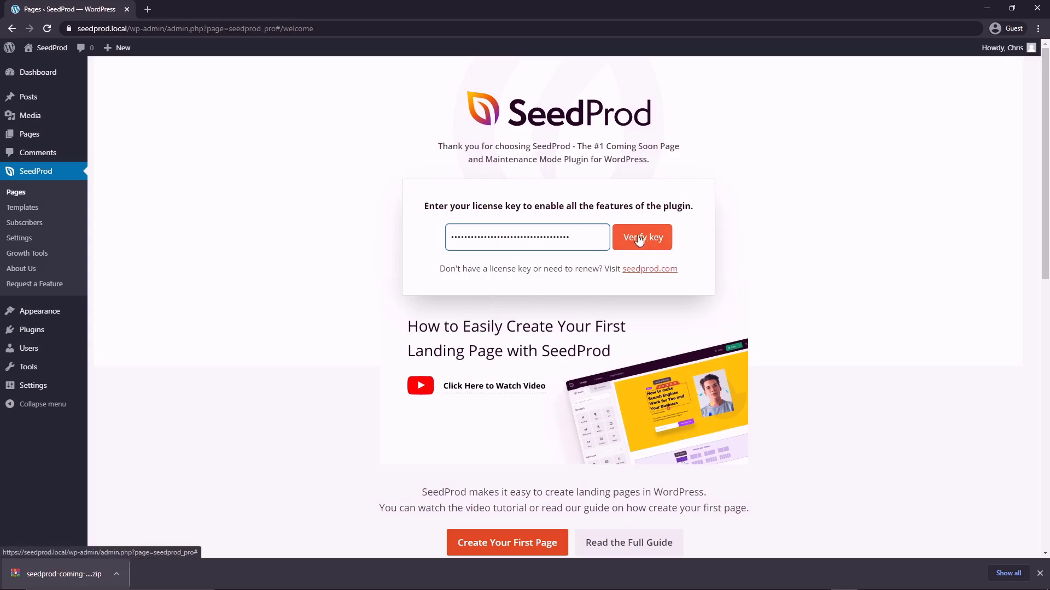
{"action": "left_click", "coordinate": [657, 240]}
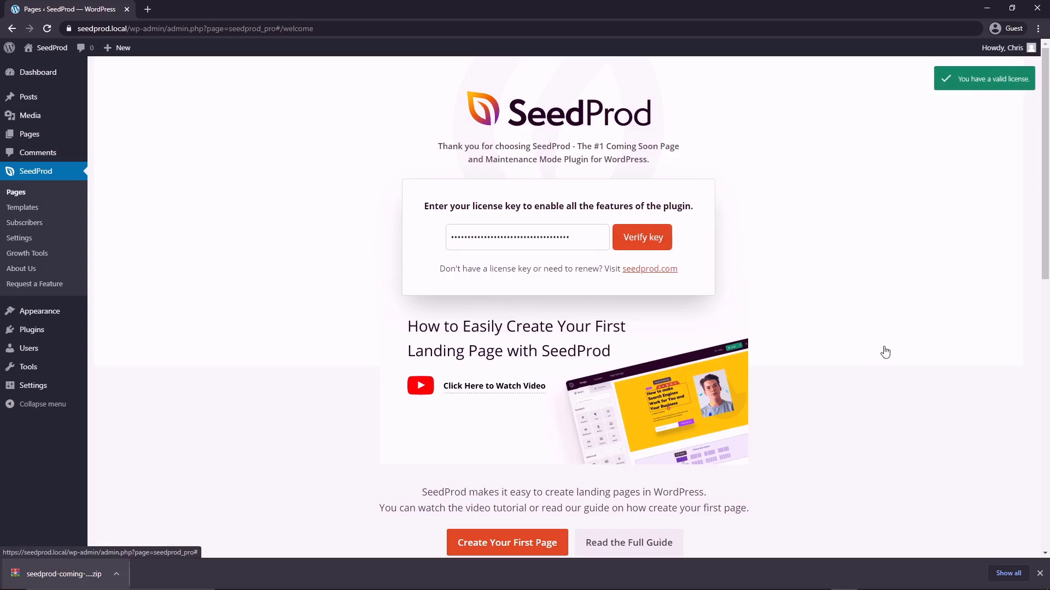
Dismiss the browser's downloads bar and start a new landing page from SeedProd's Pages overview
{"action": "left_click", "coordinate": [1040, 574]}
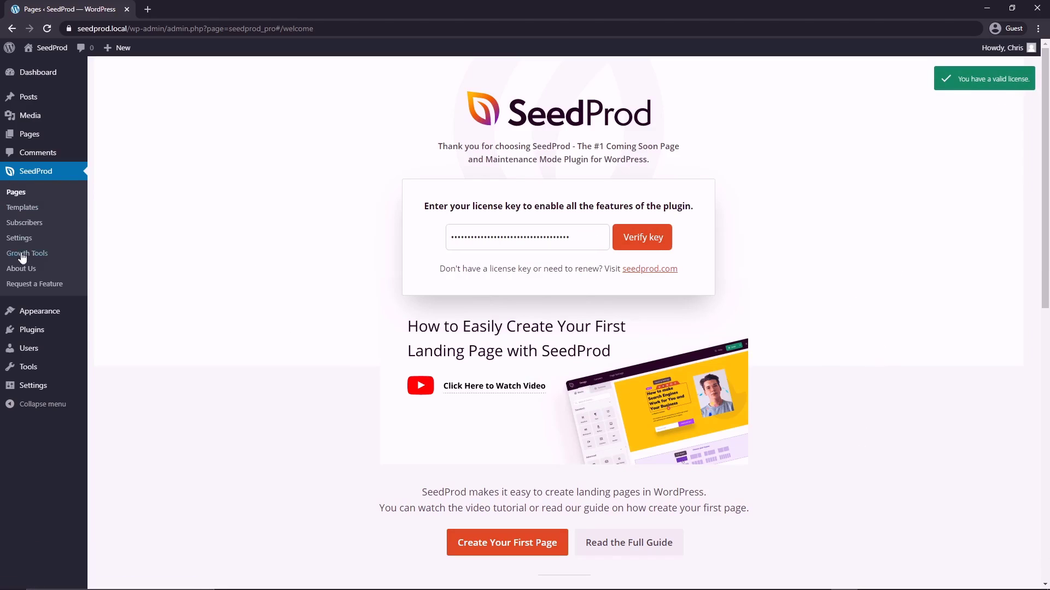
{"action": "left_click", "coordinate": [17, 195]}
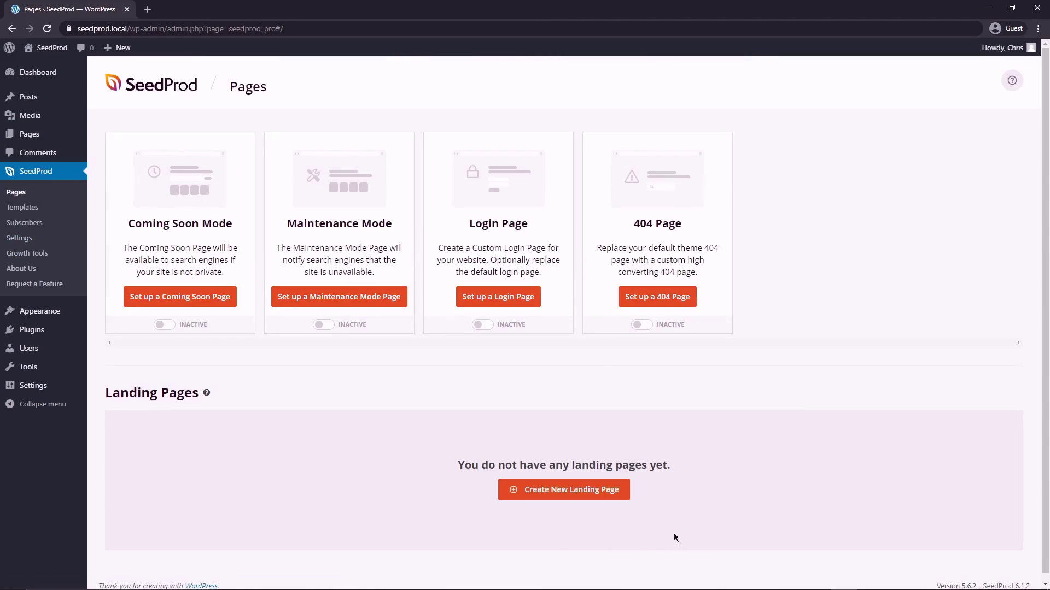
{"action": "left_click", "coordinate": [566, 493]}
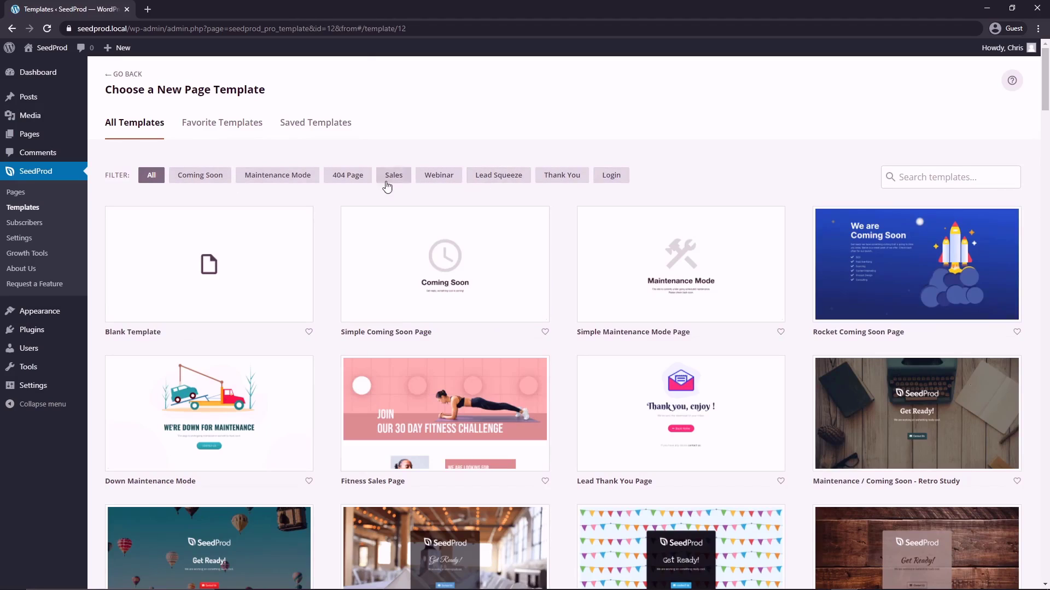
Preview the Rocket Coming Soon Page template in desktop and mobile views, and return to the template list
{"action": "mouse_move", "coordinate": [300, 281]}
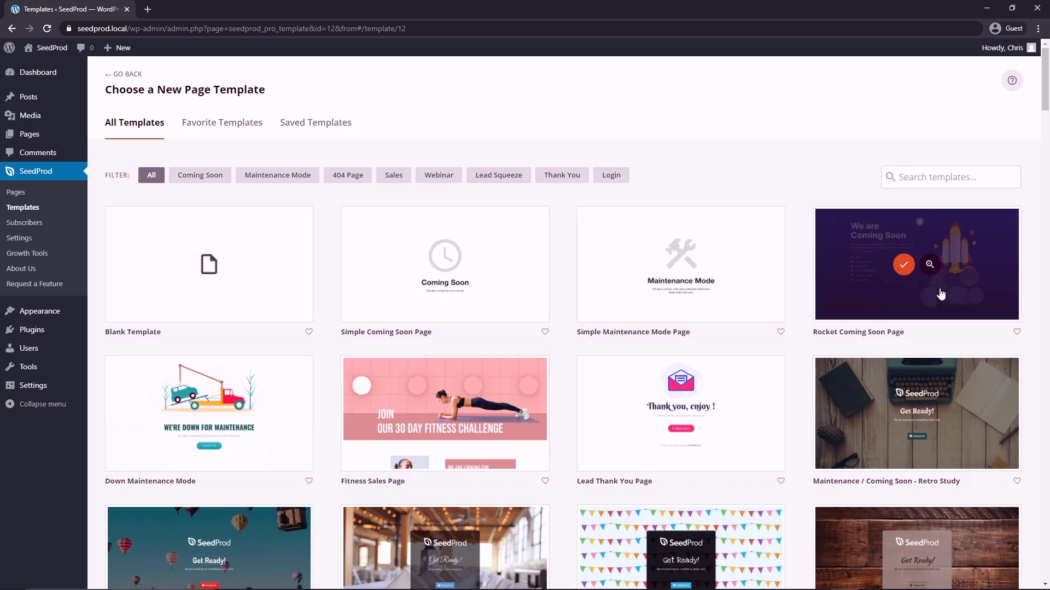
{"action": "left_click", "coordinate": [933, 265]}
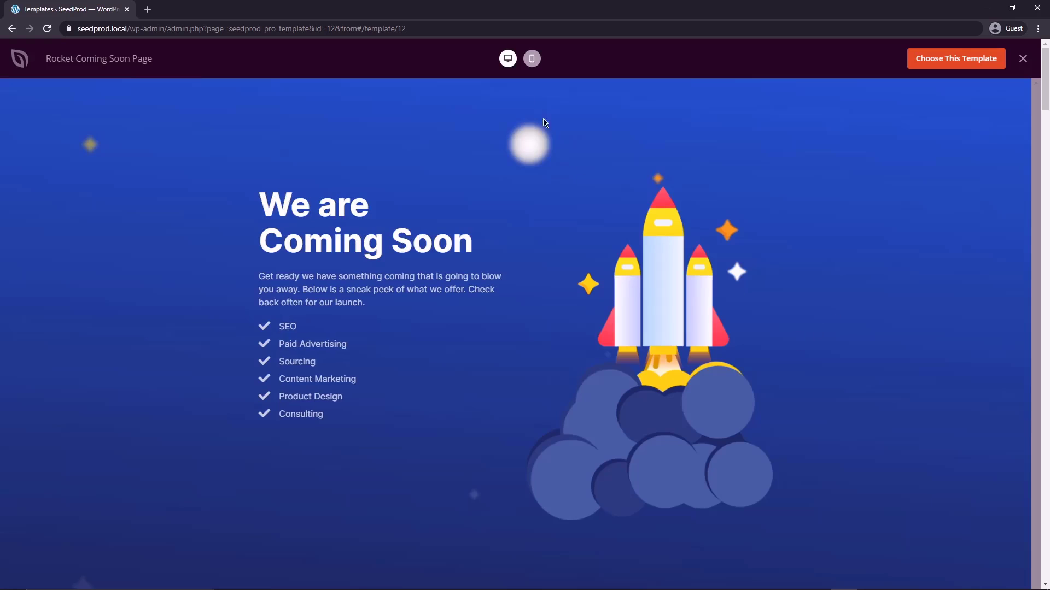
{"action": "left_click", "coordinate": [533, 61]}
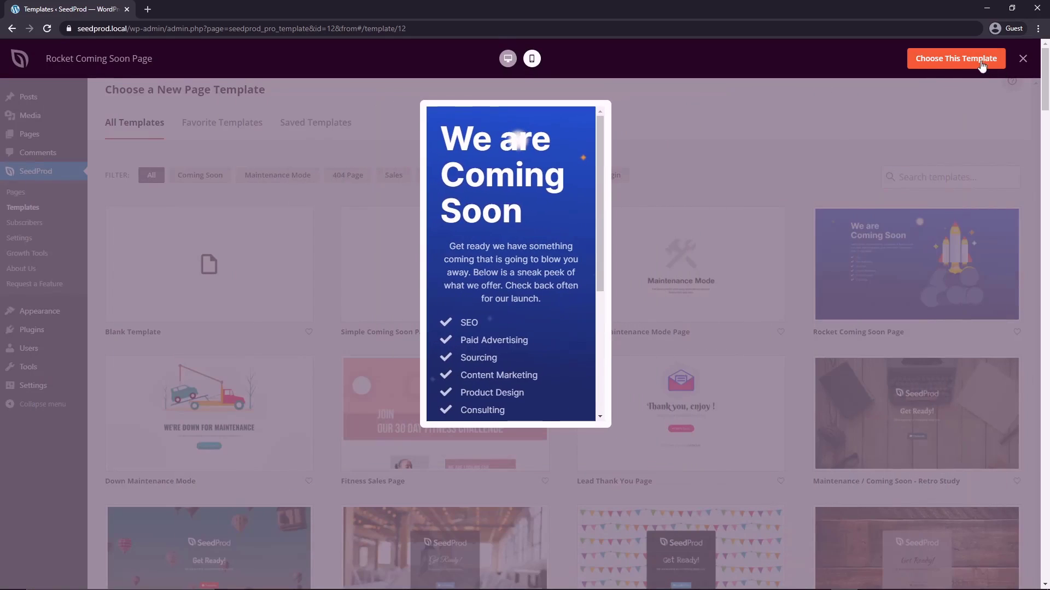
{"action": "left_click", "coordinate": [1022, 59]}
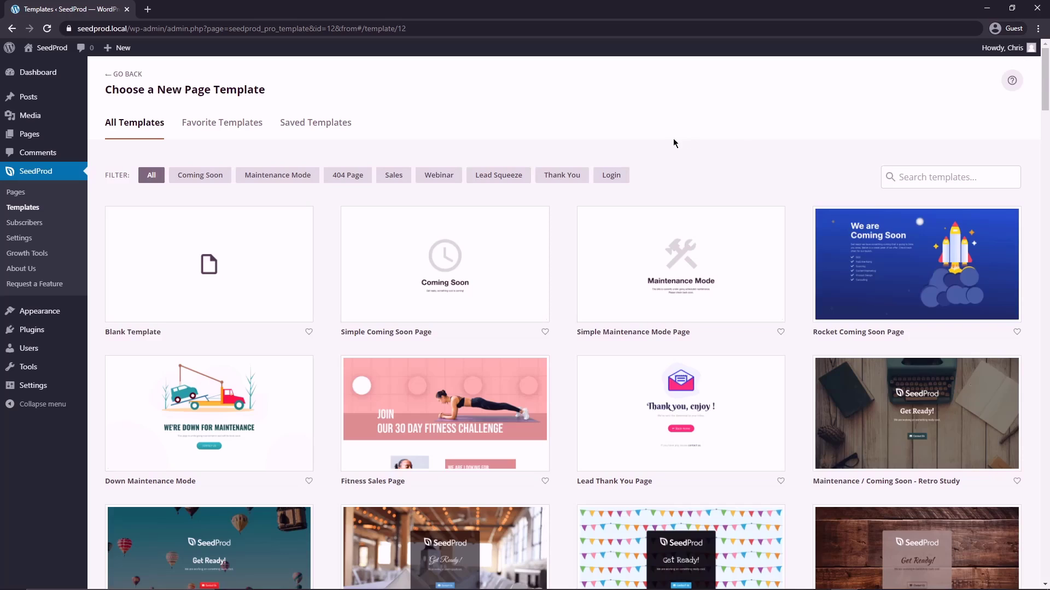
Filter the templates by Lead Squeeze and choose the Ebook 2 Squeeze Page template
{"action": "left_click", "coordinate": [499, 176]}
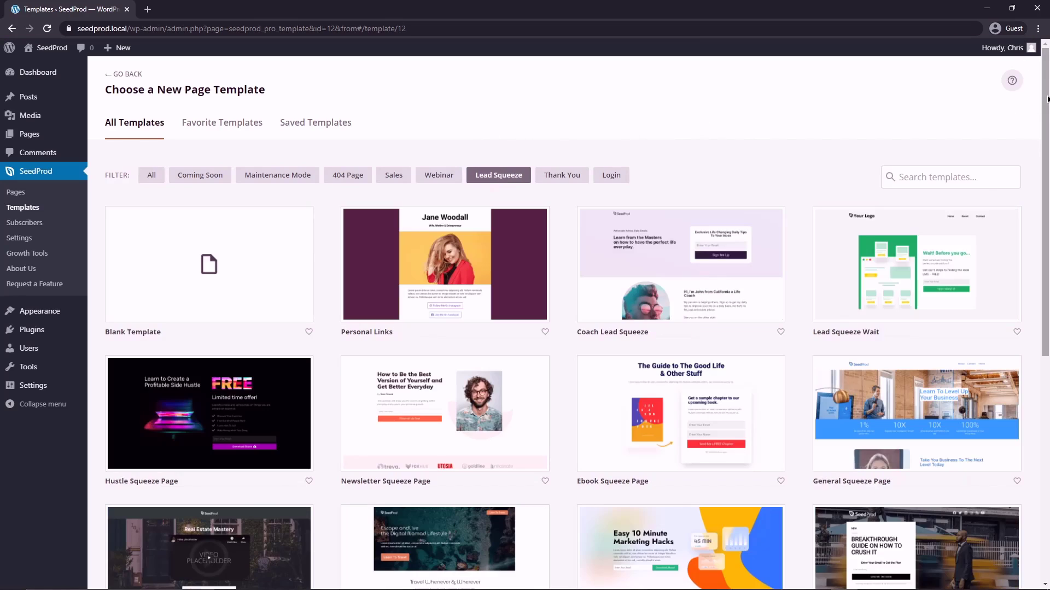
{"action": "scroll", "coordinate": [1014, 113], "scroll_direction": "down", "scroll_amount": 7}
{"action": "scroll", "coordinate": [667, 410], "scroll_direction": "up", "scroll_amount": 4}
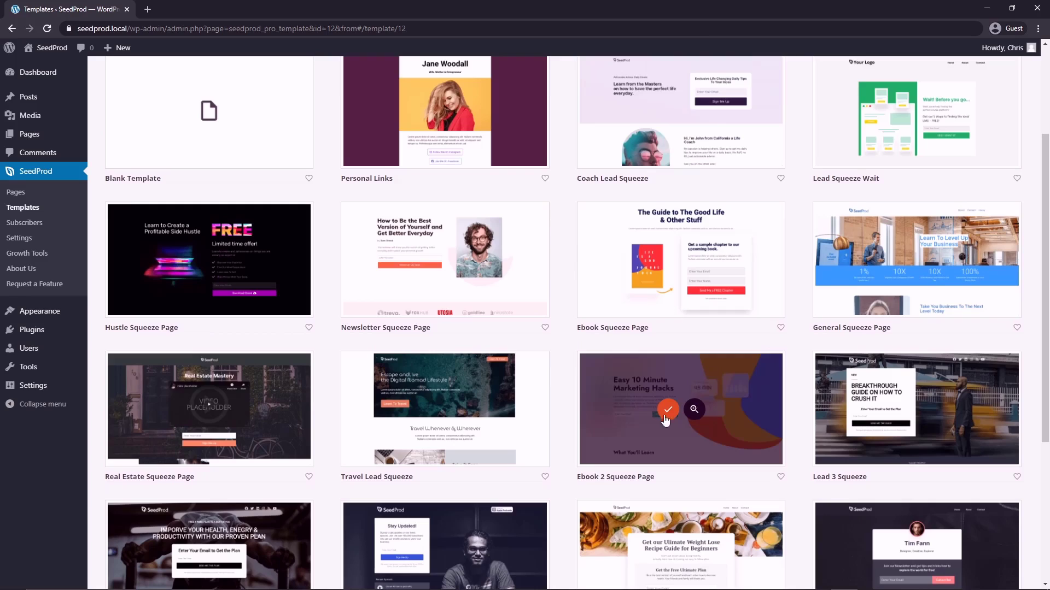
{"action": "left_click", "coordinate": [667, 410]}
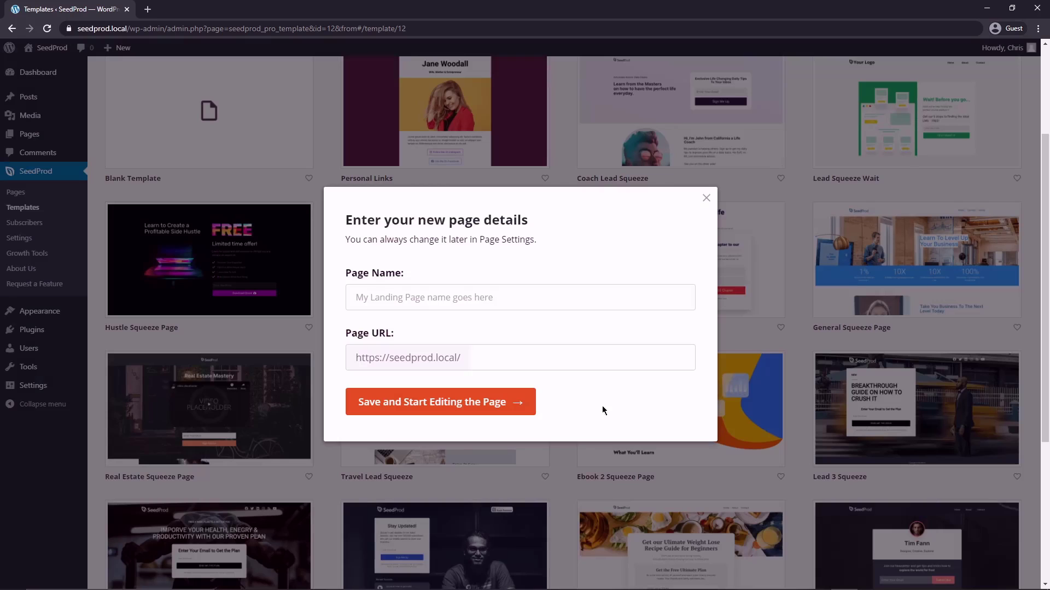
Name the new page "Squeeze Page", save its details and start editing it
{"action": "left_click", "coordinate": [409, 296]}
{"action": "type", "text": "Squeeze Page"}
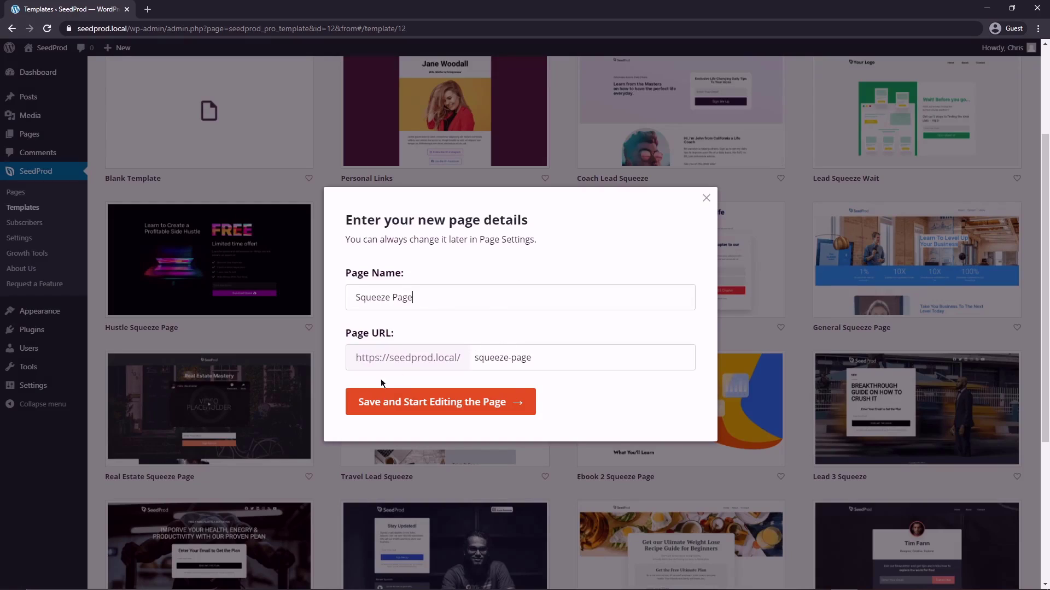
{"action": "left_click", "coordinate": [449, 407]}
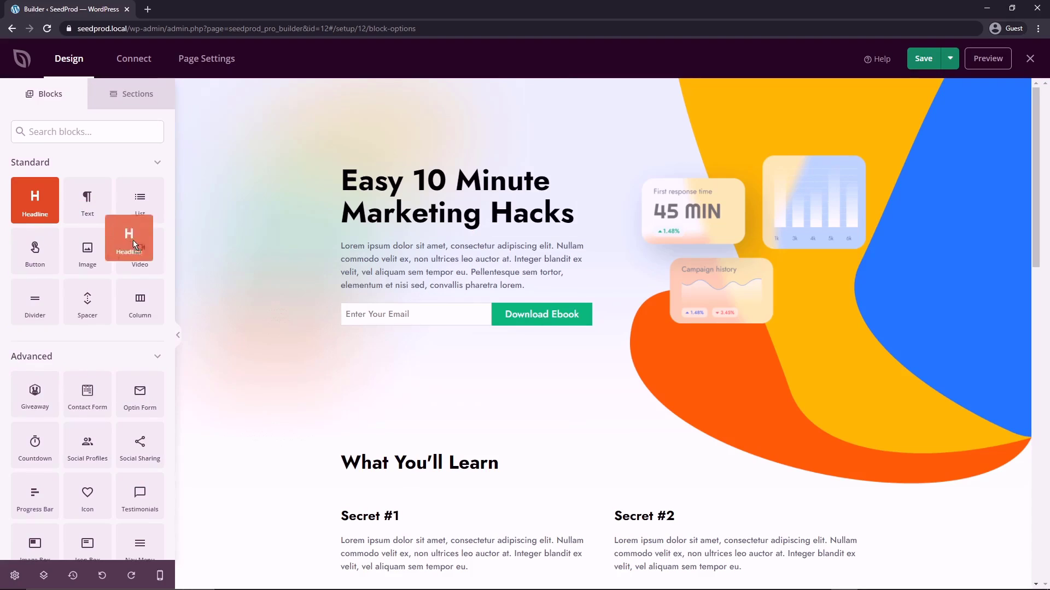
Add a Headline block between the intro paragraph and the email form, and open its settings
{"action": "left_click_drag", "start_coordinate": [132, 240], "coordinate": [412, 306]}
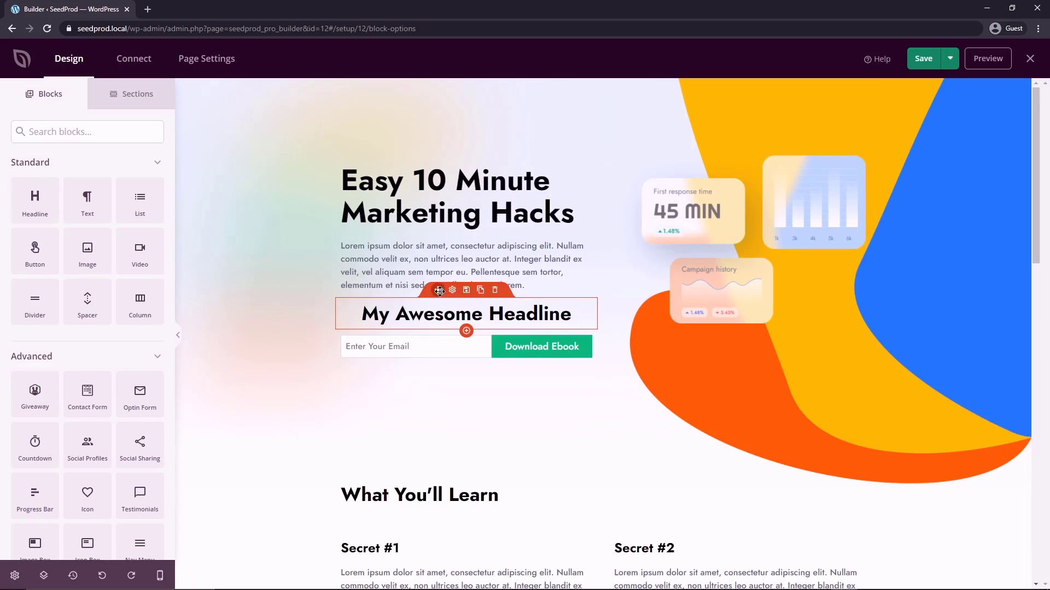
{"action": "mouse_move", "coordinate": [438, 290]}
{"action": "left_mouse_down"}
{"action": "mouse_move", "coordinate": [461, 251]}
{"action": "mouse_move", "coordinate": [443, 298]}
{"action": "left_mouse_up"}
{"action": "left_click", "coordinate": [452, 291]}
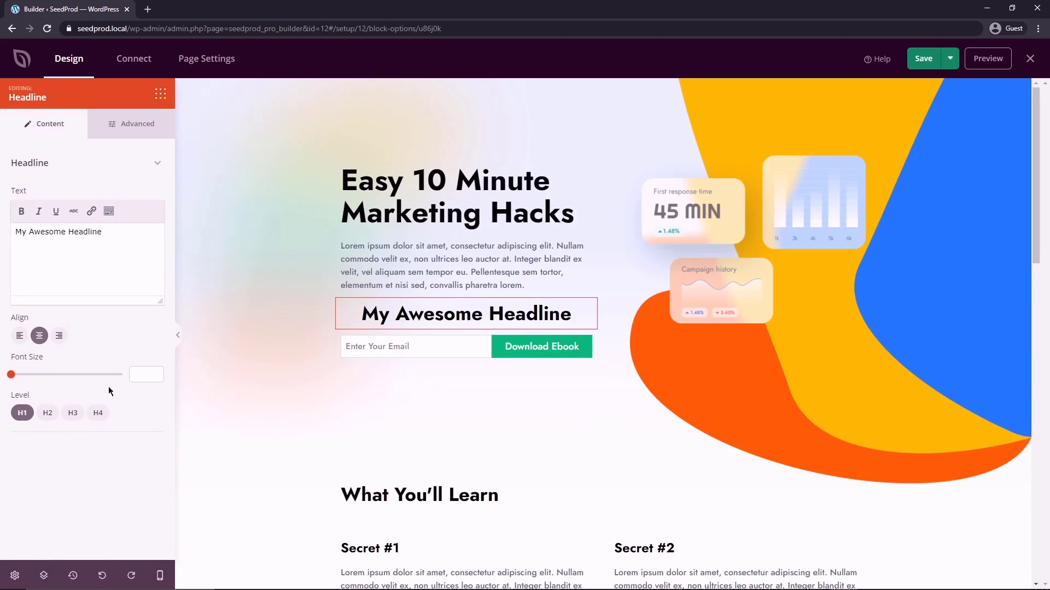
Examine the settings of the hero image and the added headline, and look through the available blocks down to Saved Blocks
{"action": "left_click", "coordinate": [722, 215]}
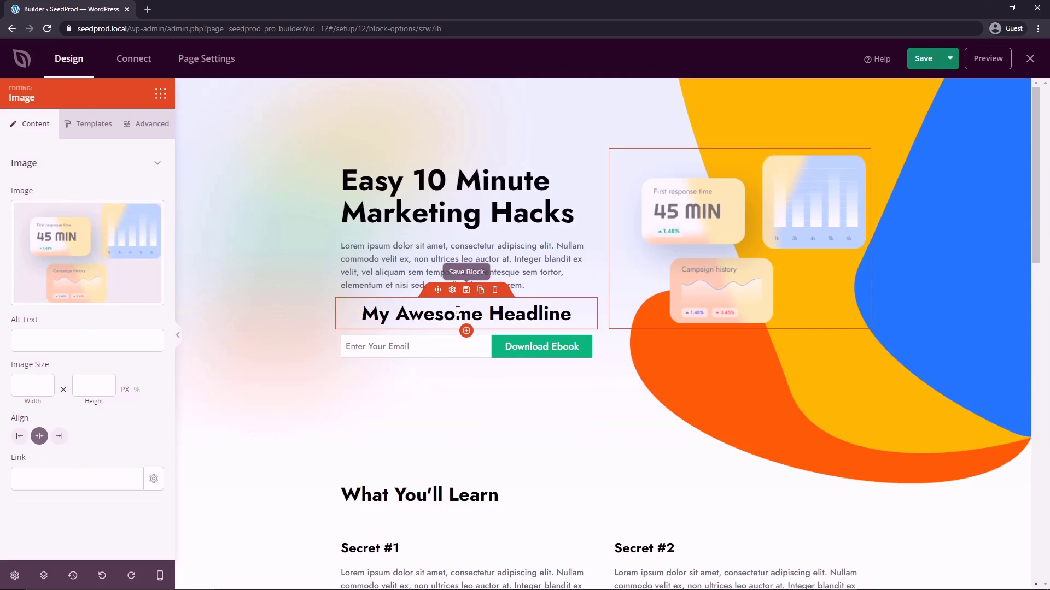
{"action": "left_click_drag", "start_coordinate": [530, 309], "coordinate": [395, 313]}
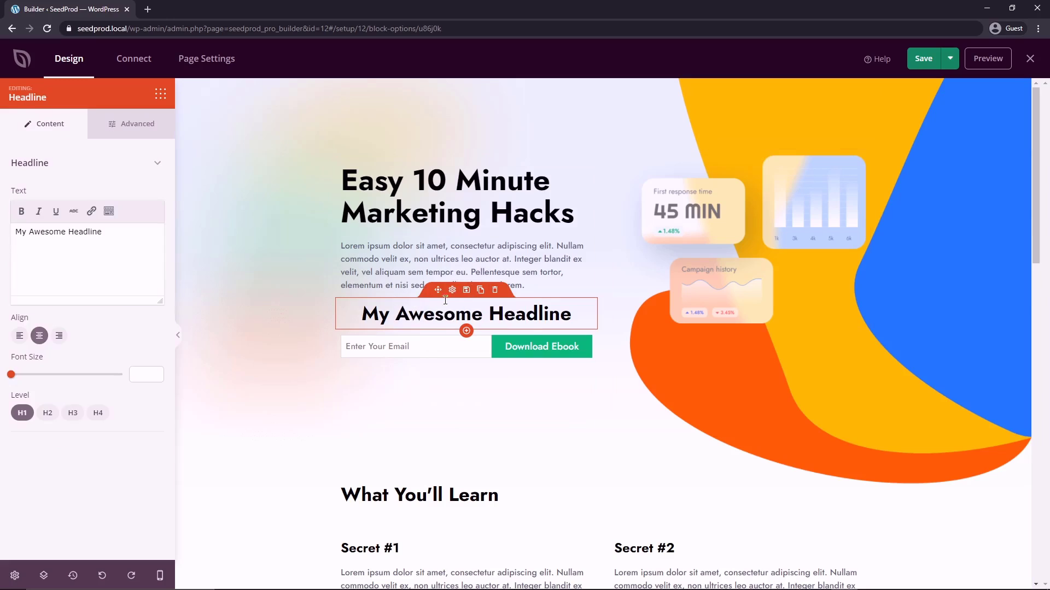
{"action": "left_click", "coordinate": [160, 94]}
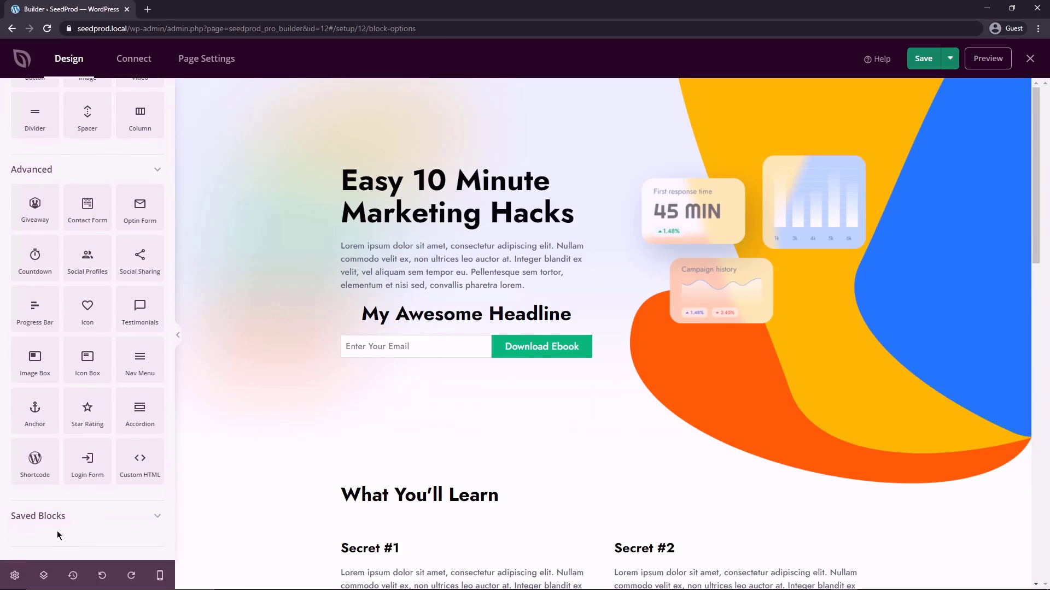
{"action": "scroll", "coordinate": [57, 530], "scroll_direction": "up", "scroll_amount": 4}
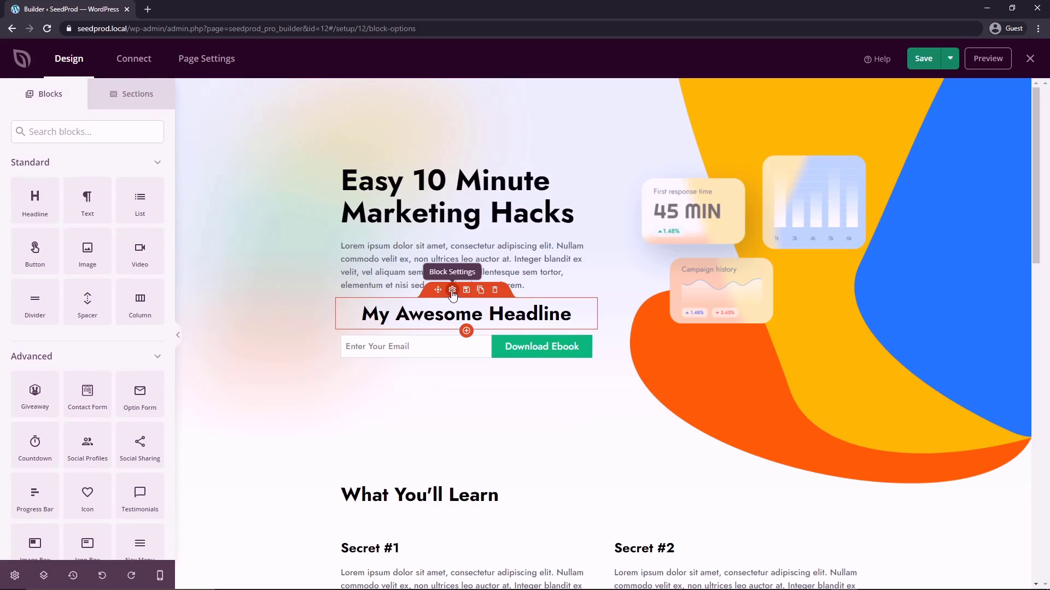
{"action": "left_click", "coordinate": [452, 291]}
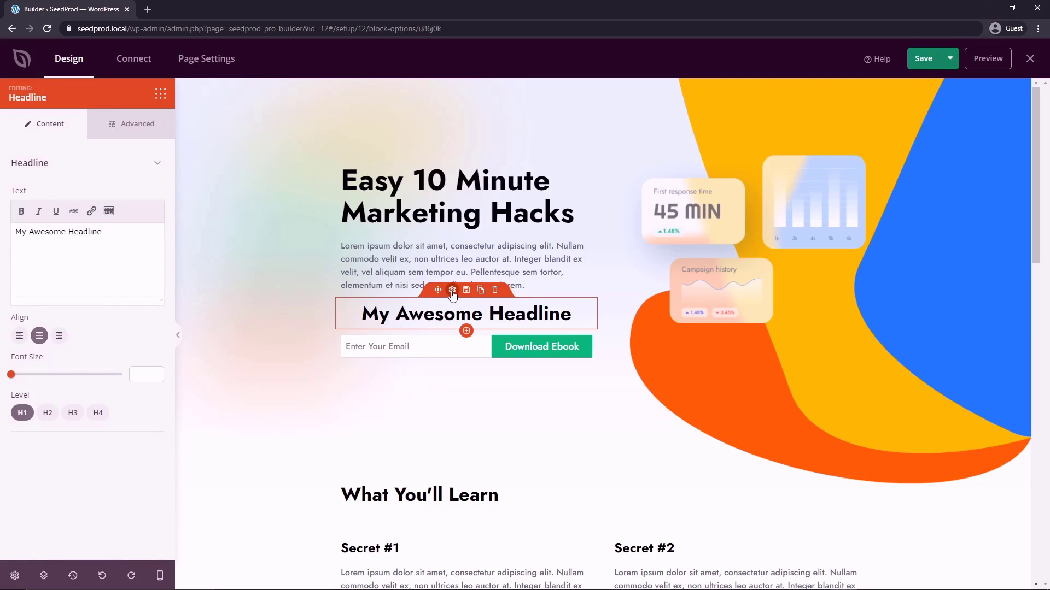
{"action": "left_click", "coordinate": [160, 95]}
Duplicate the added "My Awesome Headline" block and delete both copies
{"action": "left_click", "coordinate": [481, 290]}
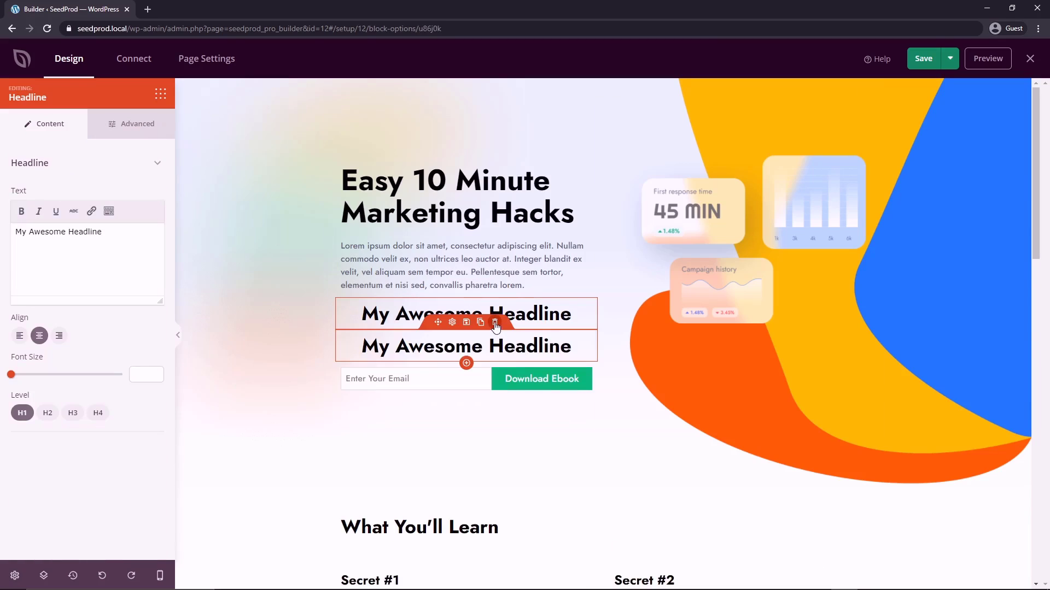
{"action": "left_click", "coordinate": [495, 323]}
{"action": "left_click", "coordinate": [494, 339]}
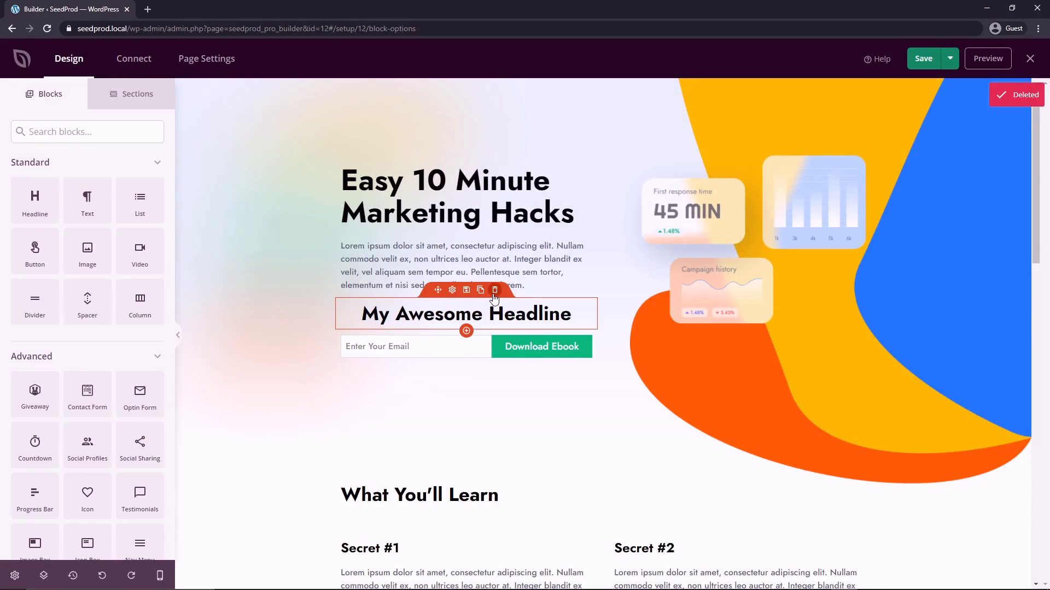
{"action": "left_click", "coordinate": [495, 292]}
{"action": "left_click", "coordinate": [489, 337]}
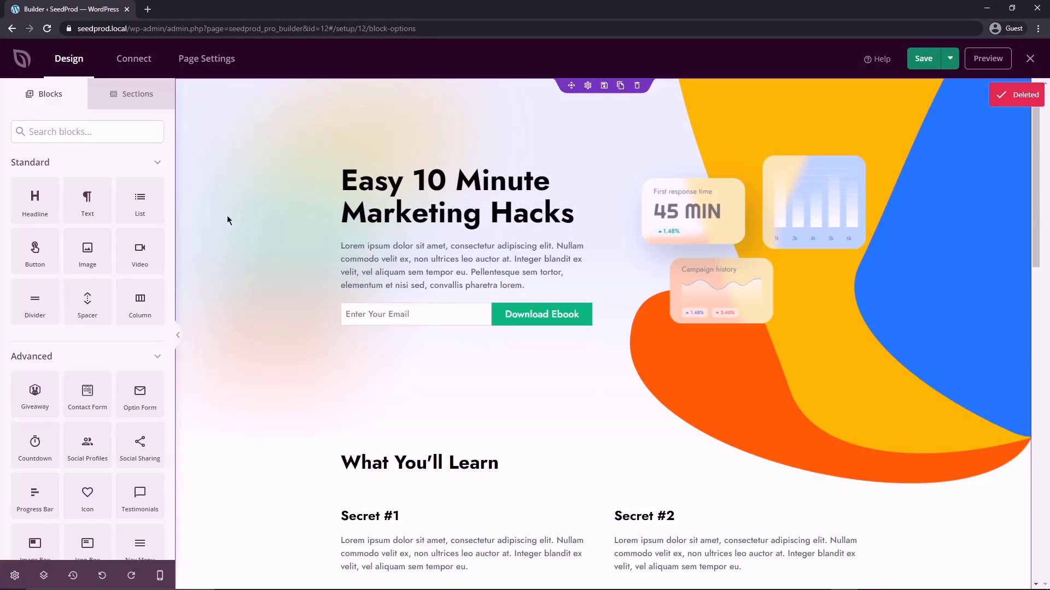
Browse the ready-made section templates under All Sections
{"action": "left_click", "coordinate": [131, 94]}
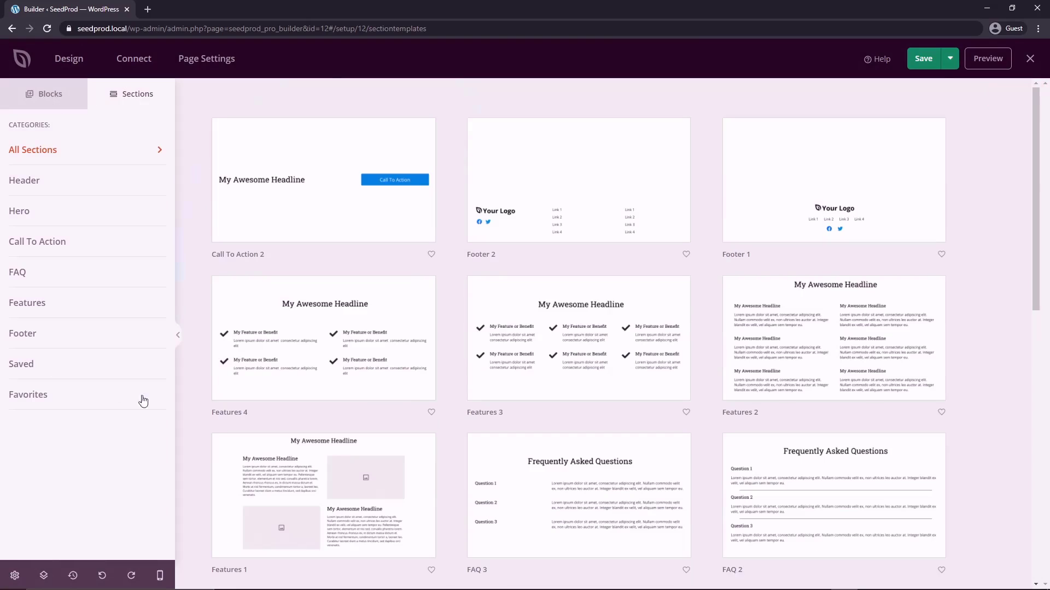
{"action": "left_click_drag", "start_coordinate": [1040, 187], "coordinate": [57, 198]}
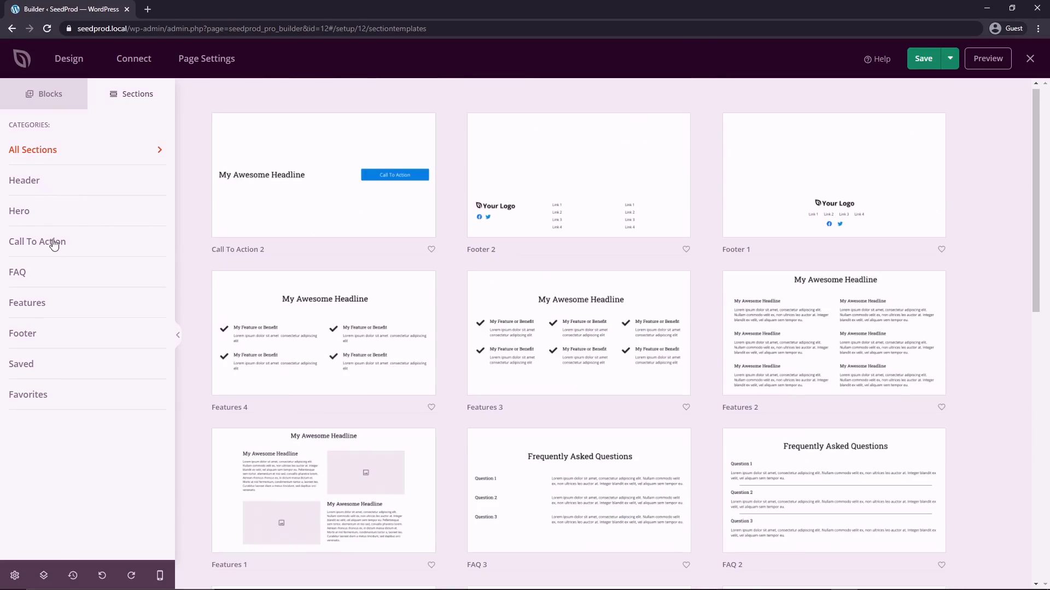
Add the Features 3 section from the Features category at the end of the page and delete it again
{"action": "left_click", "coordinate": [28, 304]}
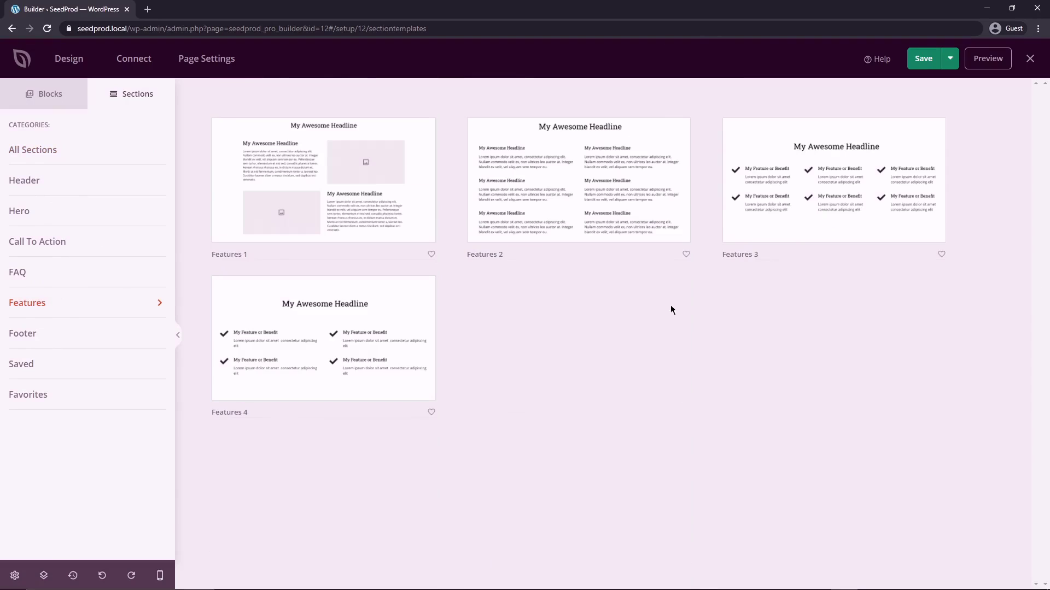
{"action": "left_click", "coordinate": [820, 181]}
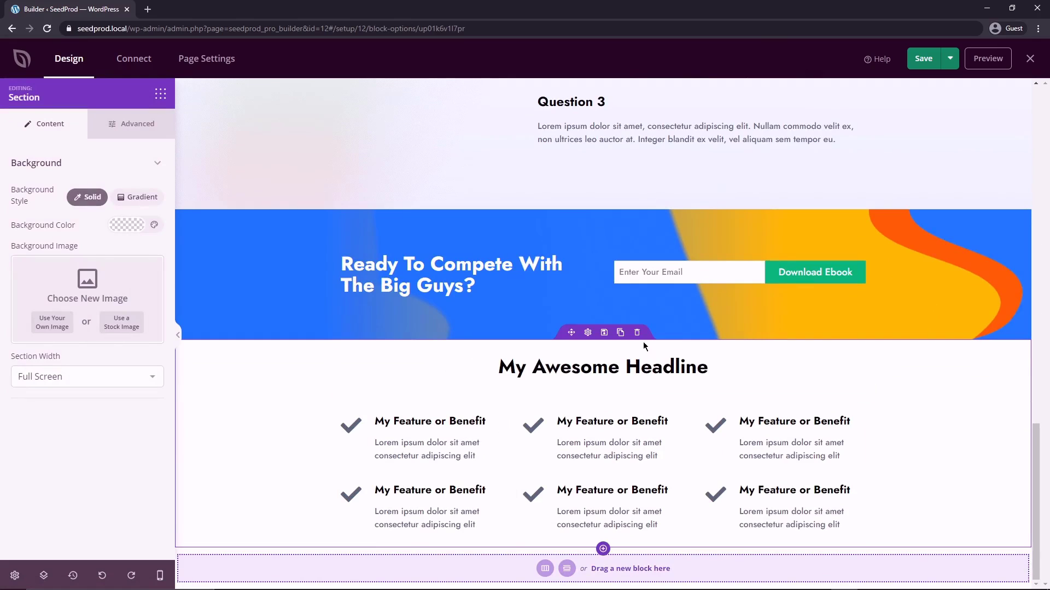
{"action": "left_click", "coordinate": [636, 333]}
{"action": "left_click", "coordinate": [474, 341]}
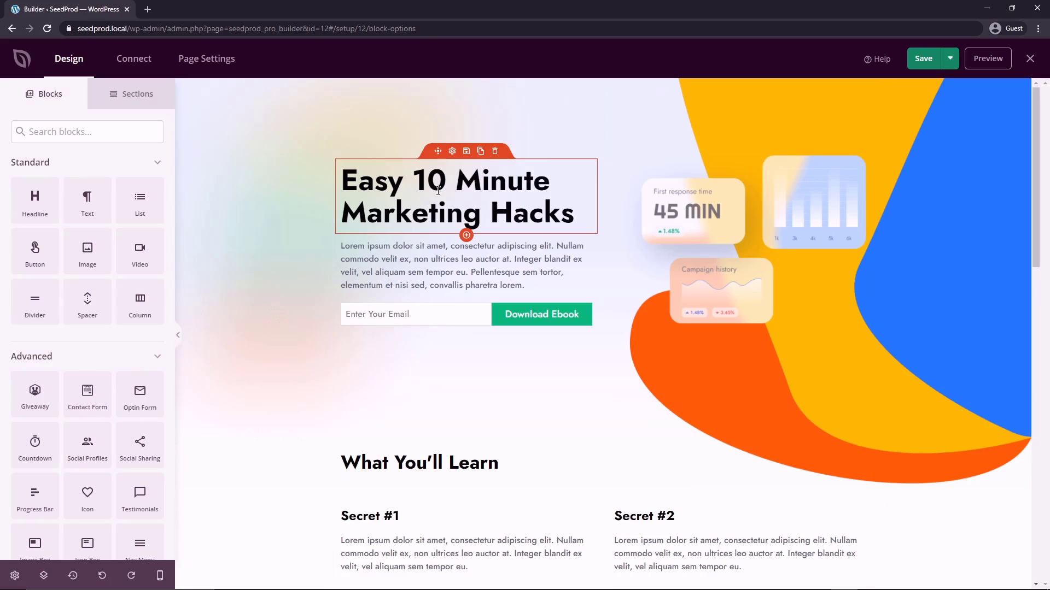
Replace the hero headline with "Secrets to a Great Squeeze Page" and open the settings of the intro paragraph below it
{"action": "left_click", "coordinate": [455, 164]}
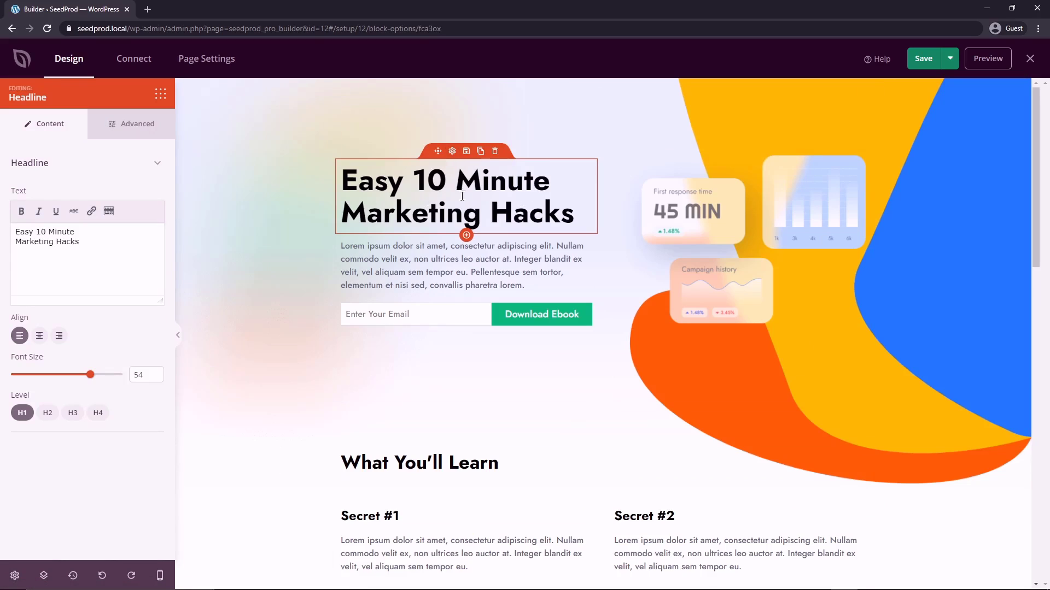
{"action": "key", "text": "ctrl+a"}
{"action": "type", "text": "Secrets to a Great Squeeze Page"}
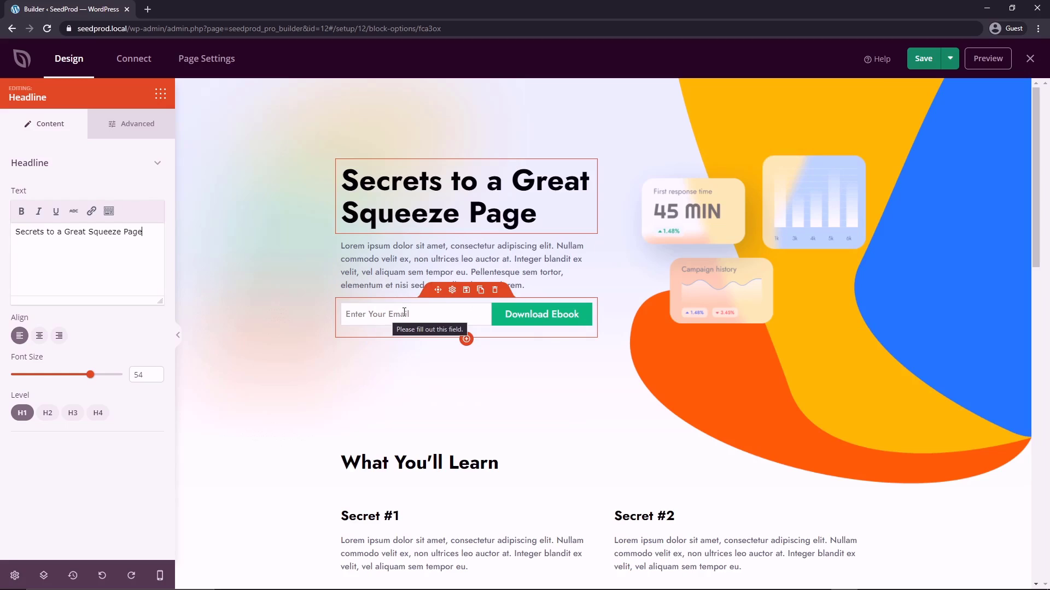
{"action": "left_click", "coordinate": [370, 261]}
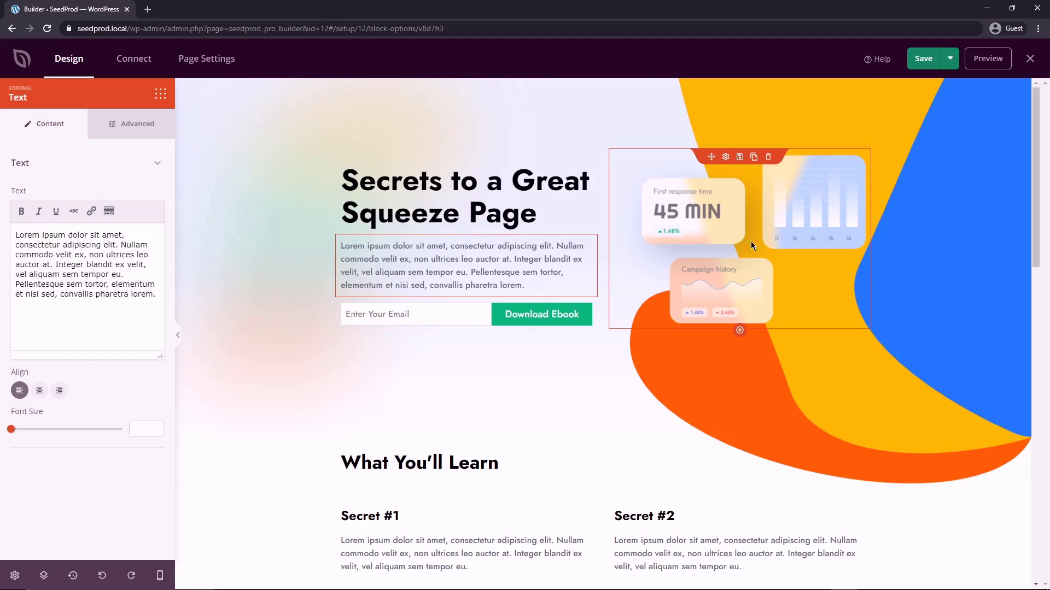
Remove the current picture from the hero section's image block
{"action": "left_click", "coordinate": [743, 254]}
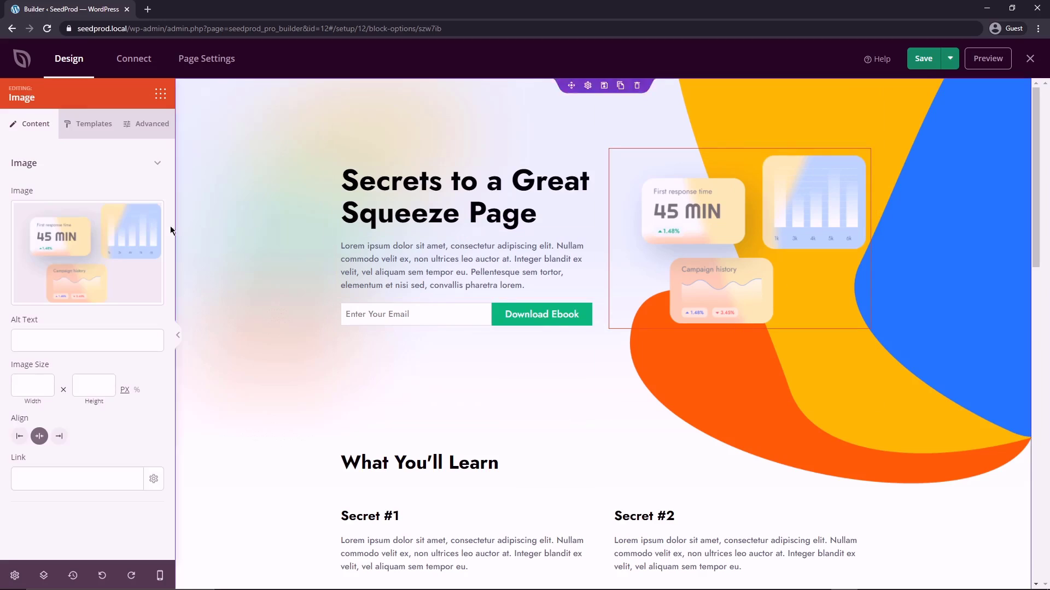
{"action": "mouse_move", "coordinate": [71, 210]}
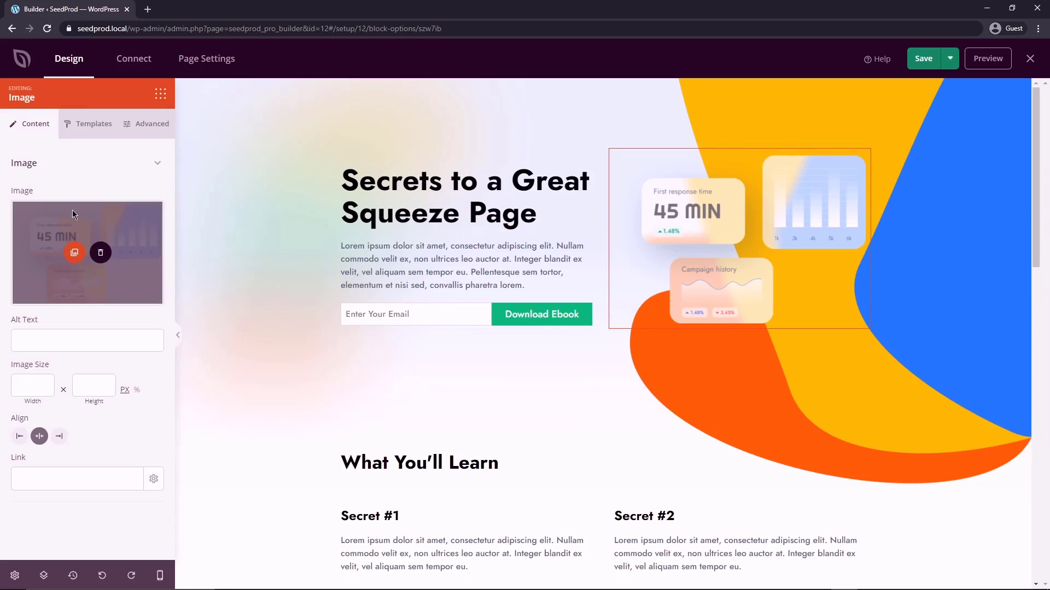
{"action": "left_click", "coordinate": [101, 253]}
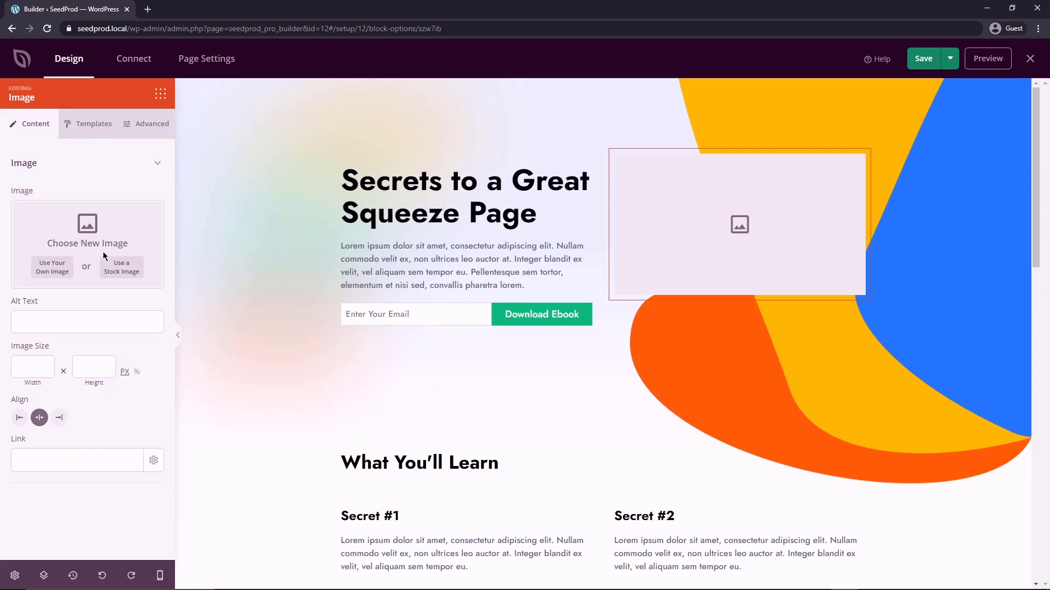
Look at the upload and Media Library options for using an own hero image, and close the image selection
{"action": "left_click", "coordinate": [49, 266]}
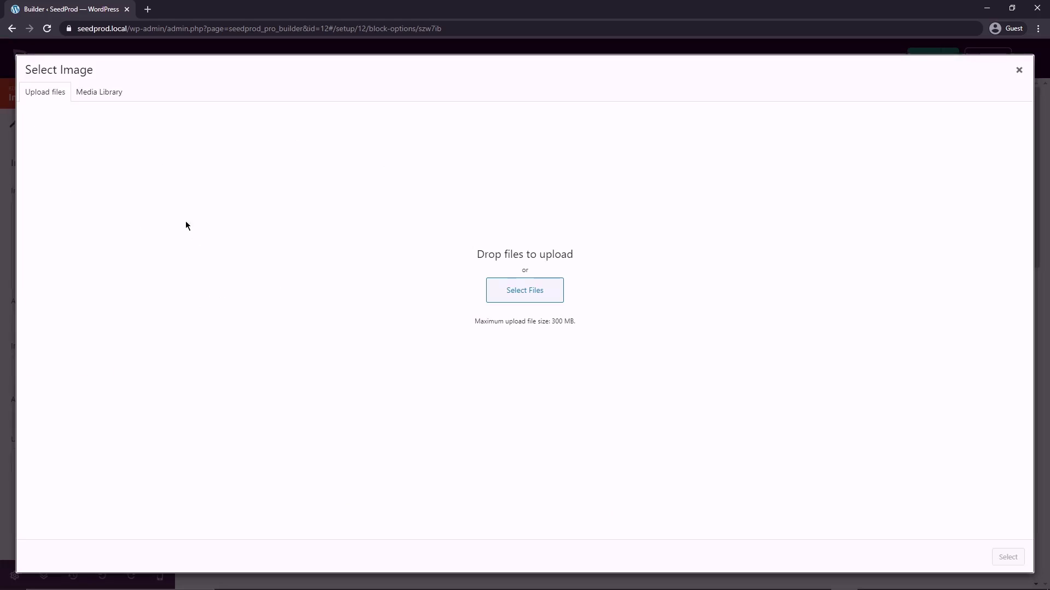
{"action": "left_click", "coordinate": [103, 93]}
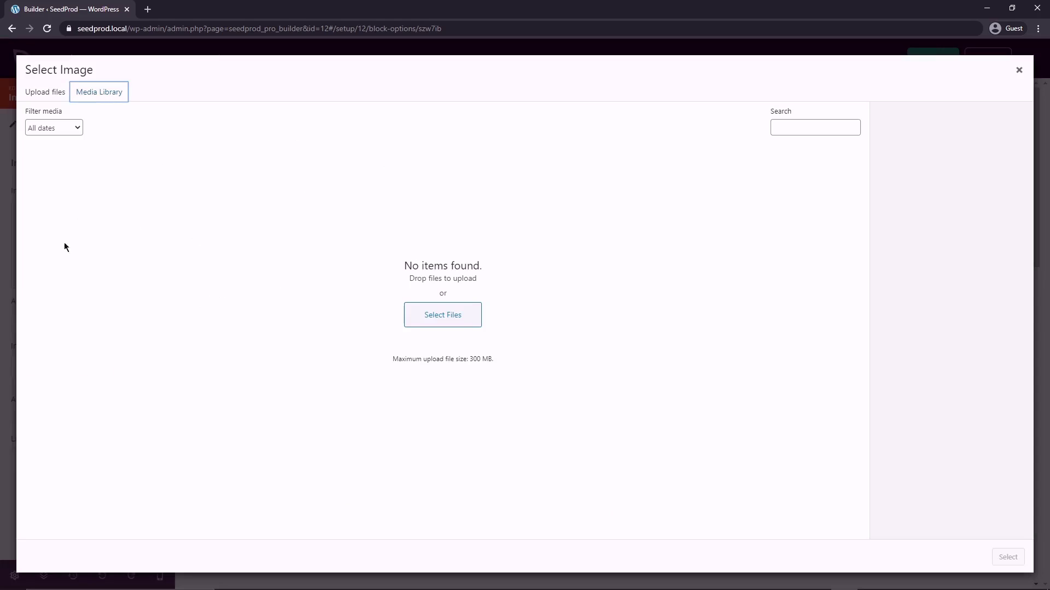
{"action": "left_click", "coordinate": [1019, 70]}
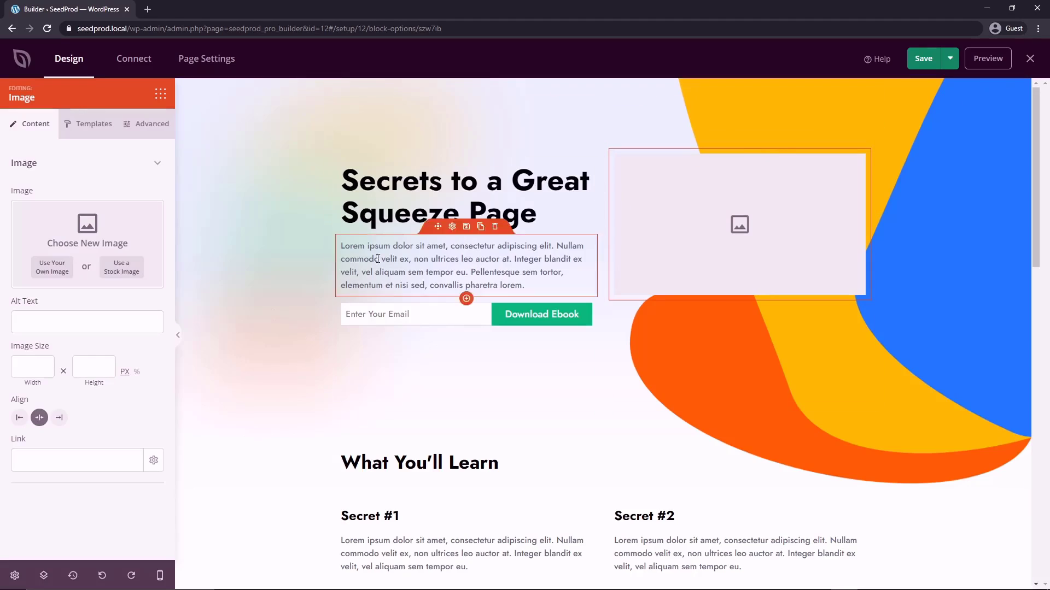
Search the stock images for "books" and use the second-page photo of an open book on a dark wooden table as the hero image
{"action": "left_click", "coordinate": [114, 269]}
{"action": "left_click", "coordinate": [486, 323]}
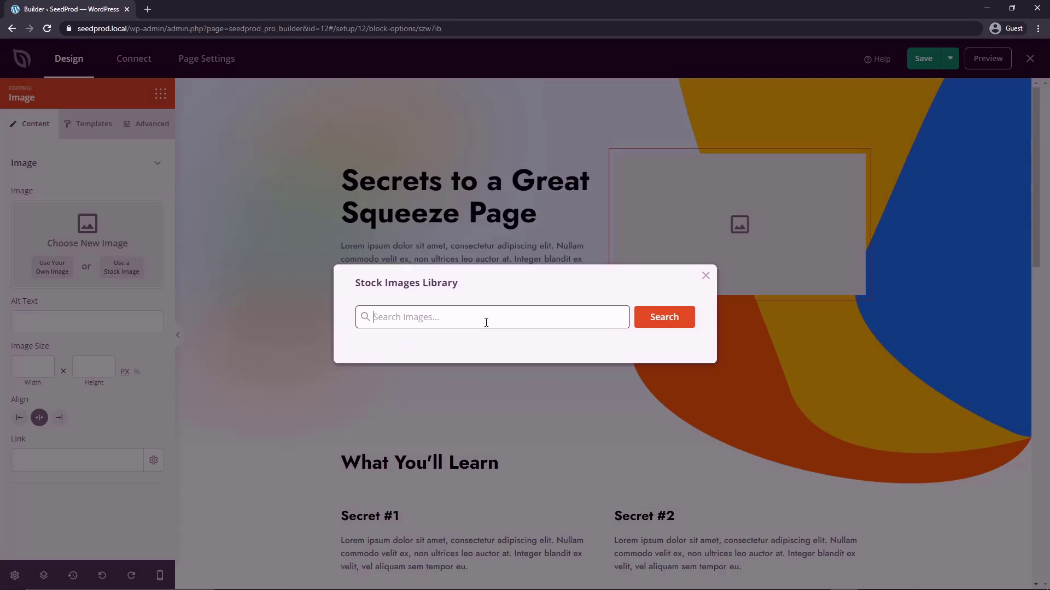
{"action": "type", "text": "books"}
{"action": "key", "text": "Return"}
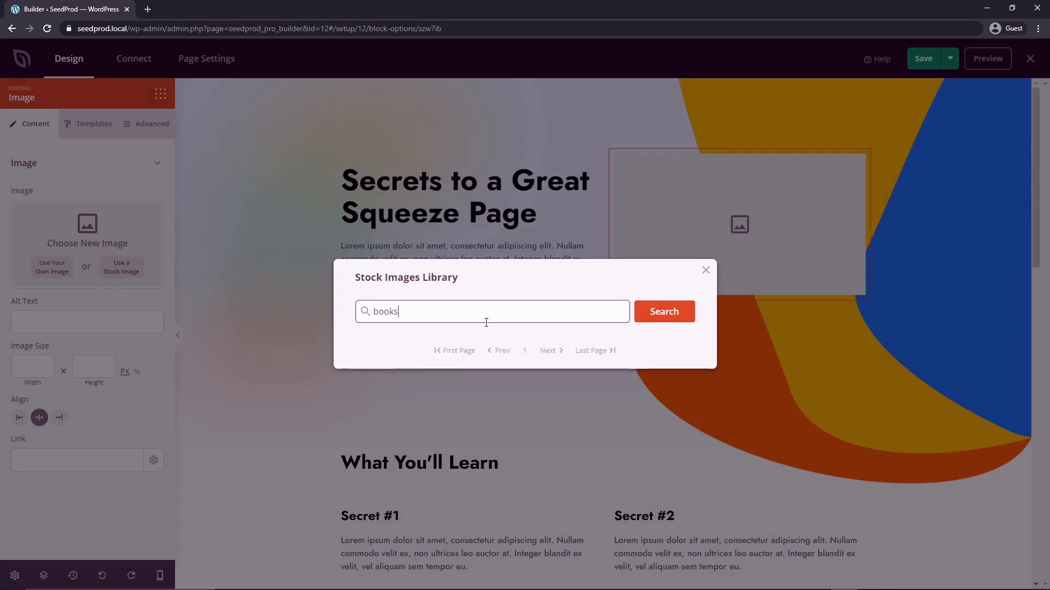
{"action": "scroll", "coordinate": [616, 305], "scroll_direction": "down", "scroll_amount": 4}
{"action": "scroll", "coordinate": [610, 295], "scroll_direction": "down", "scroll_amount": 3}
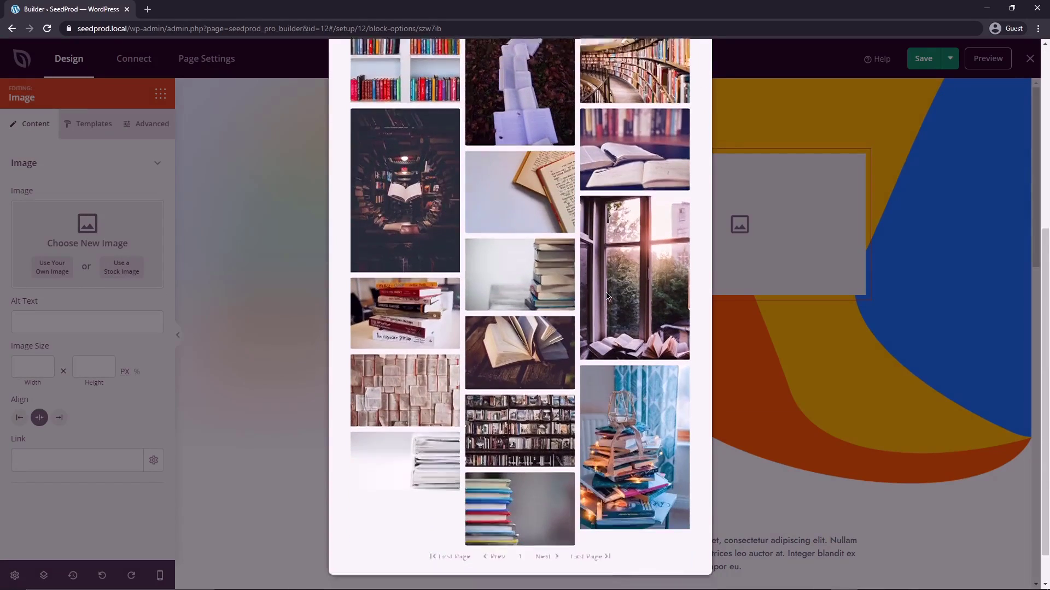
{"action": "scroll", "coordinate": [592, 305], "scroll_direction": "up", "scroll_amount": 1}
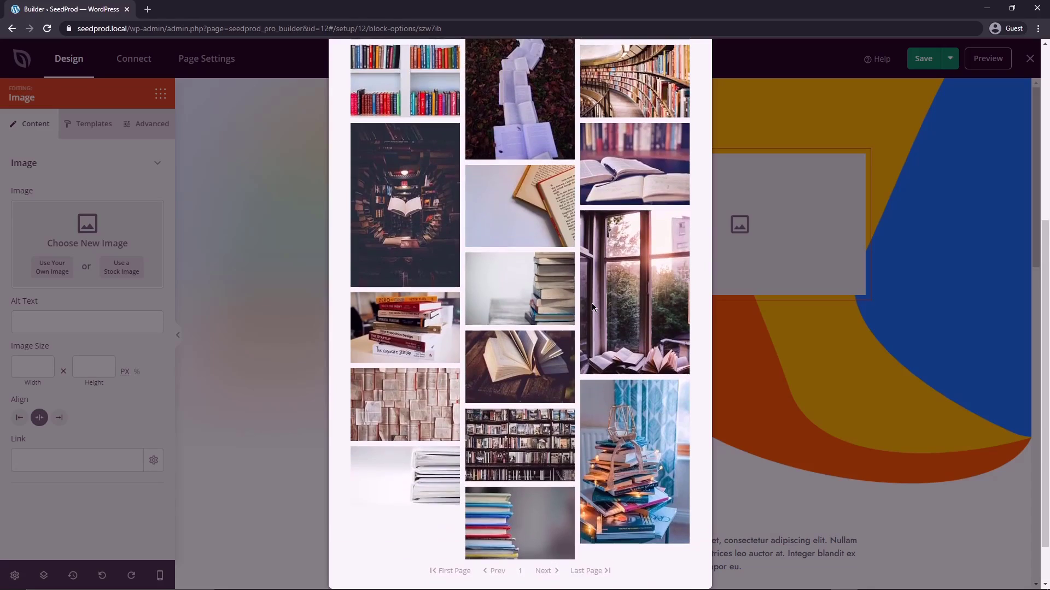
{"action": "scroll", "coordinate": [558, 415], "scroll_direction": "down", "scroll_amount": 1}
{"action": "left_click", "coordinate": [545, 516]}
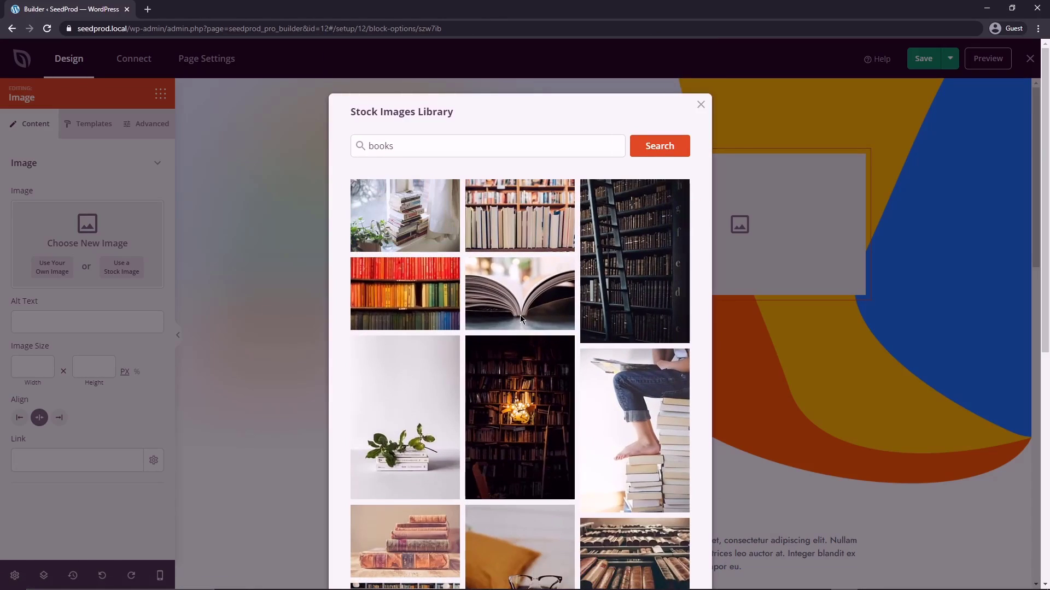
{"action": "scroll", "coordinate": [524, 350], "scroll_direction": "down", "scroll_amount": 5}
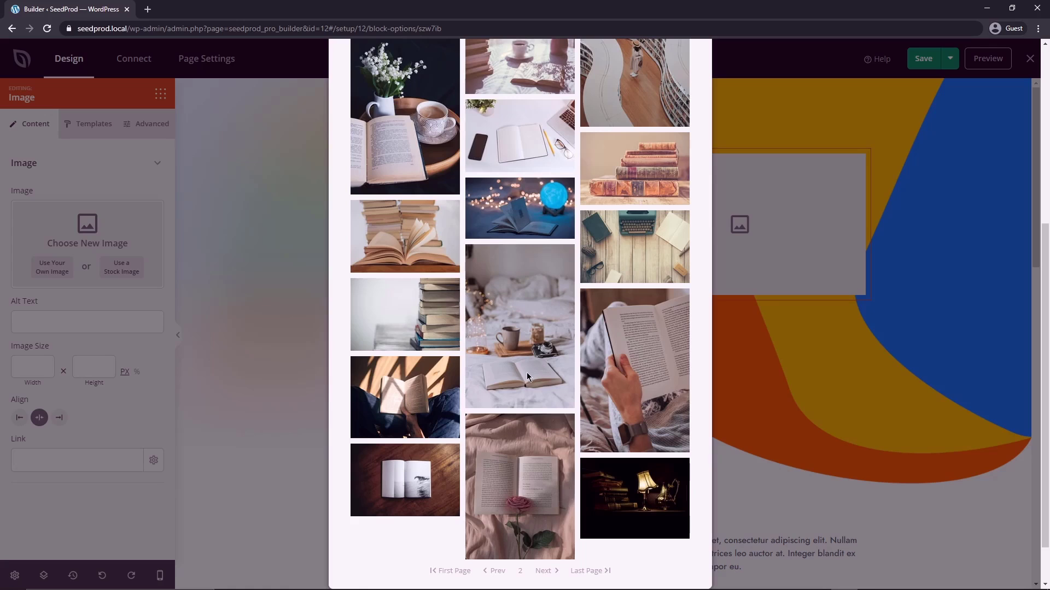
{"action": "left_click", "coordinate": [404, 474]}
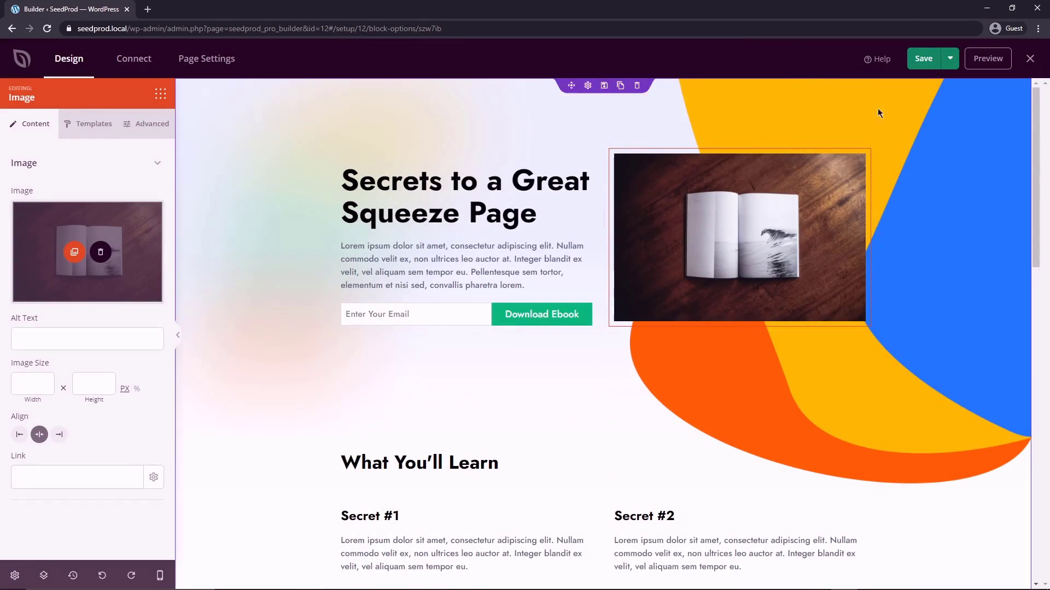
Remove the colourful background image from the hero section
{"action": "left_click", "coordinate": [892, 362]}
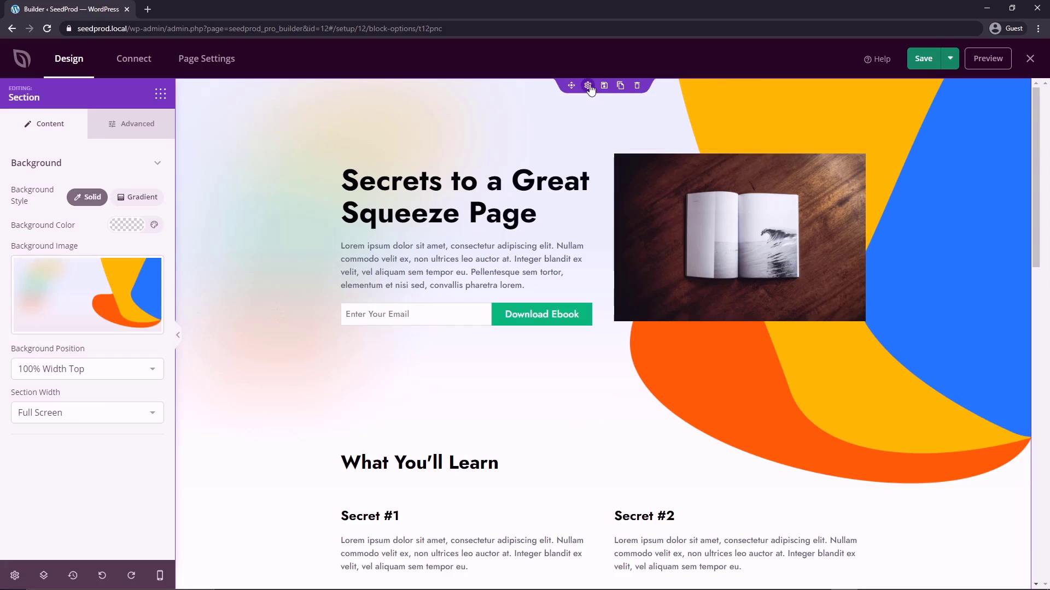
{"action": "mouse_move", "coordinate": [41, 287]}
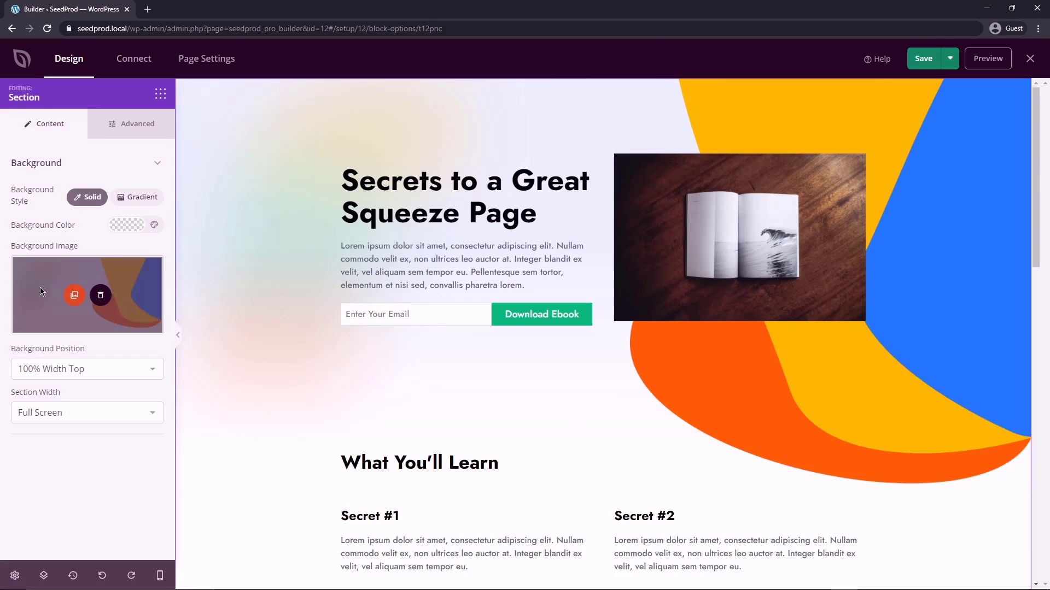
{"action": "left_click", "coordinate": [100, 296]}
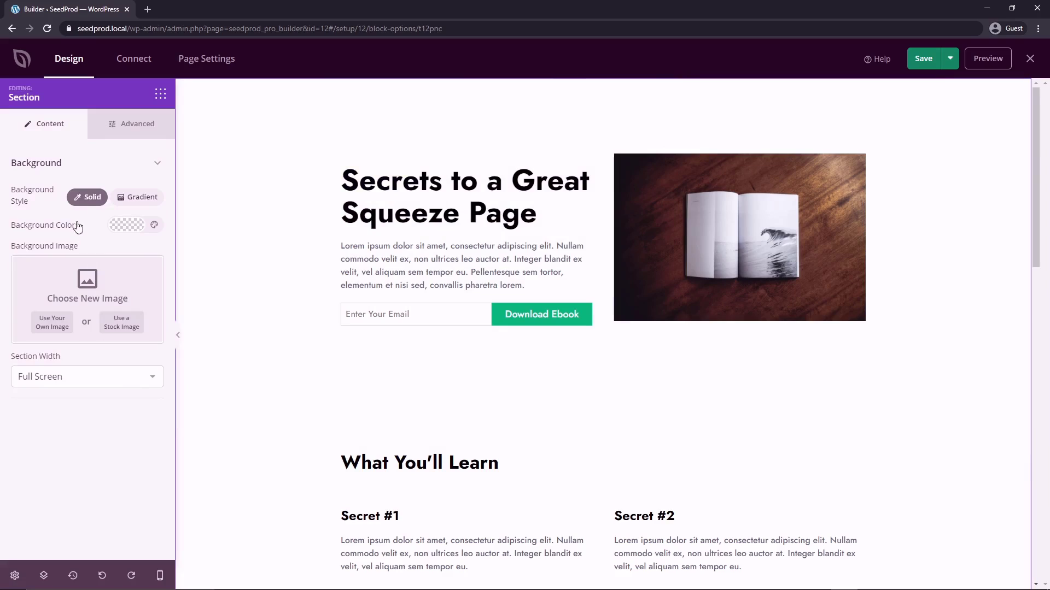
Try a Linear gradient background on the hero section and return it to Solid with a white background color
{"action": "left_click", "coordinate": [127, 201]}
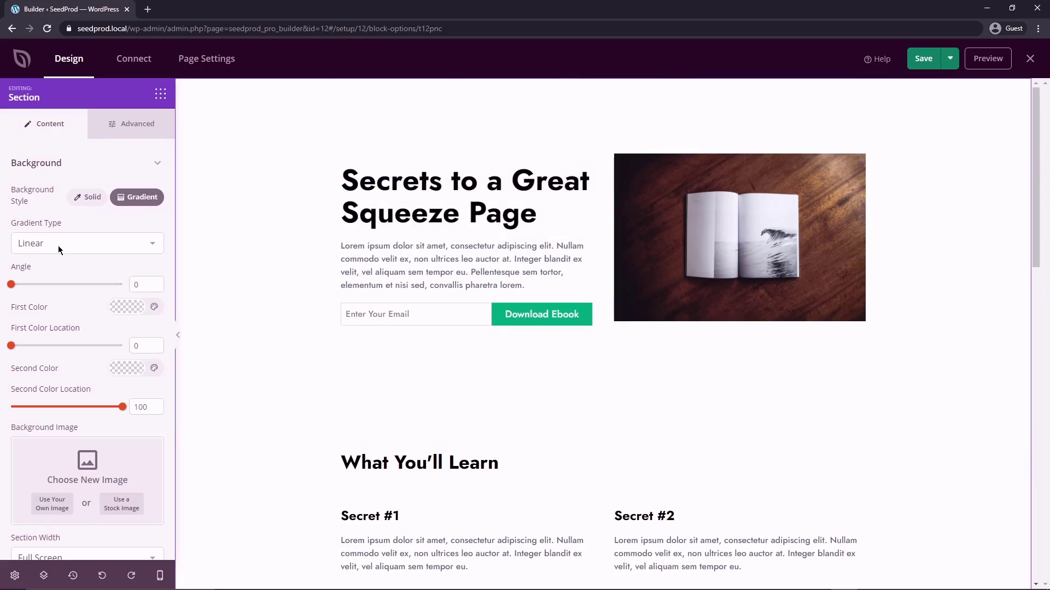
{"action": "left_click", "coordinate": [65, 245]}
{"action": "left_click", "coordinate": [79, 219]}
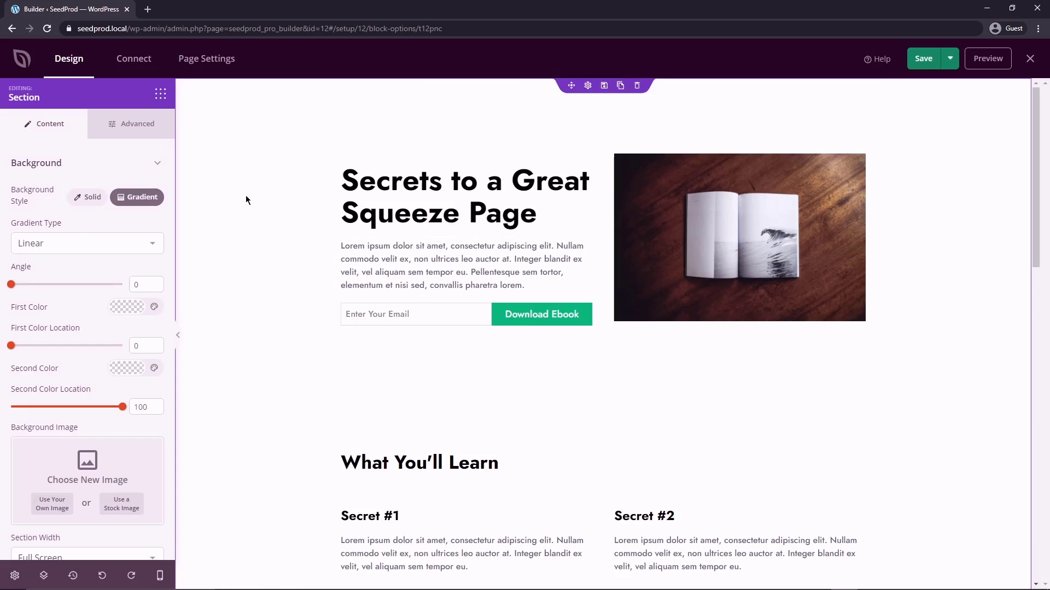
{"action": "left_click", "coordinate": [88, 197]}
{"action": "left_click", "coordinate": [131, 232]}
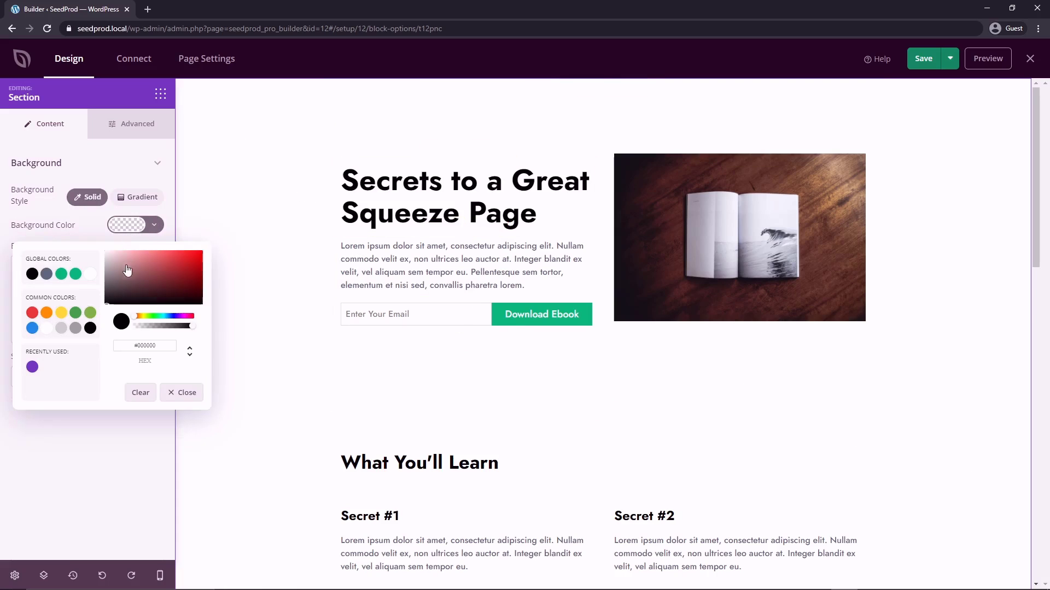
{"action": "left_click_drag", "start_coordinate": [127, 272], "coordinate": [105, 251]}
Set a stock image of a white plaster texture as the hero section's background image
{"action": "left_click", "coordinate": [136, 326]}
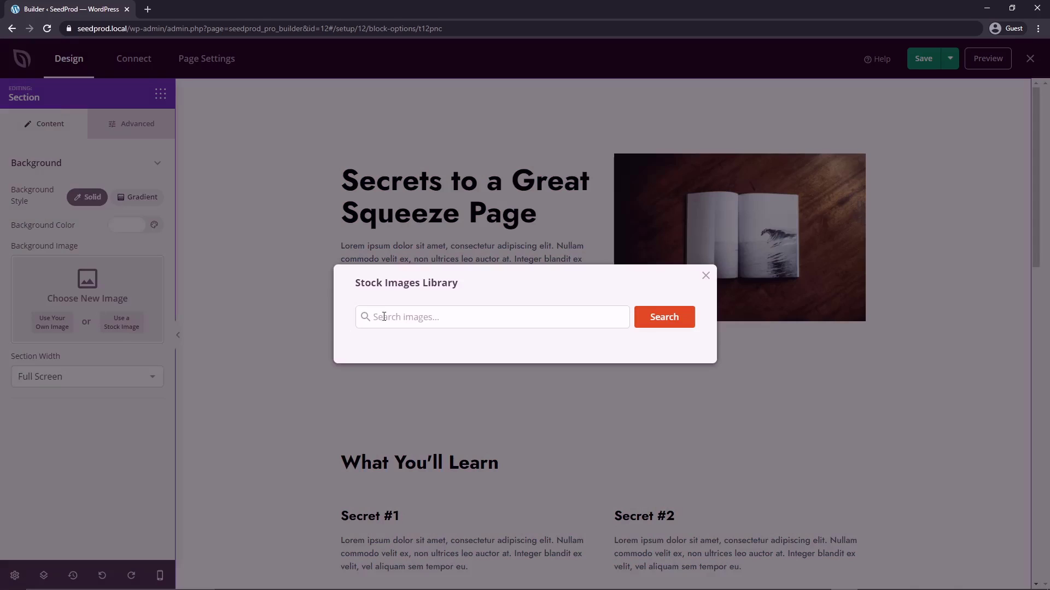
{"action": "left_click", "coordinate": [432, 317]}
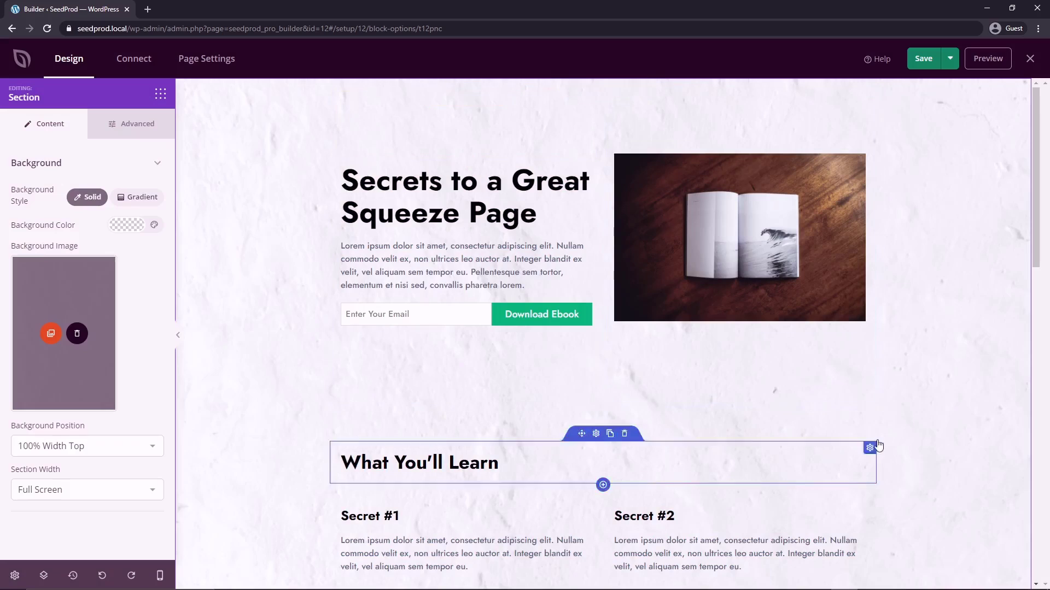
{"action": "mouse_move", "coordinate": [1040, 227]}
{"action": "left_mouse_down"}
{"action": "mouse_move", "coordinate": [1041, 377]}
{"action": "mouse_move", "coordinate": [1045, 223]}
{"action": "left_mouse_up"}
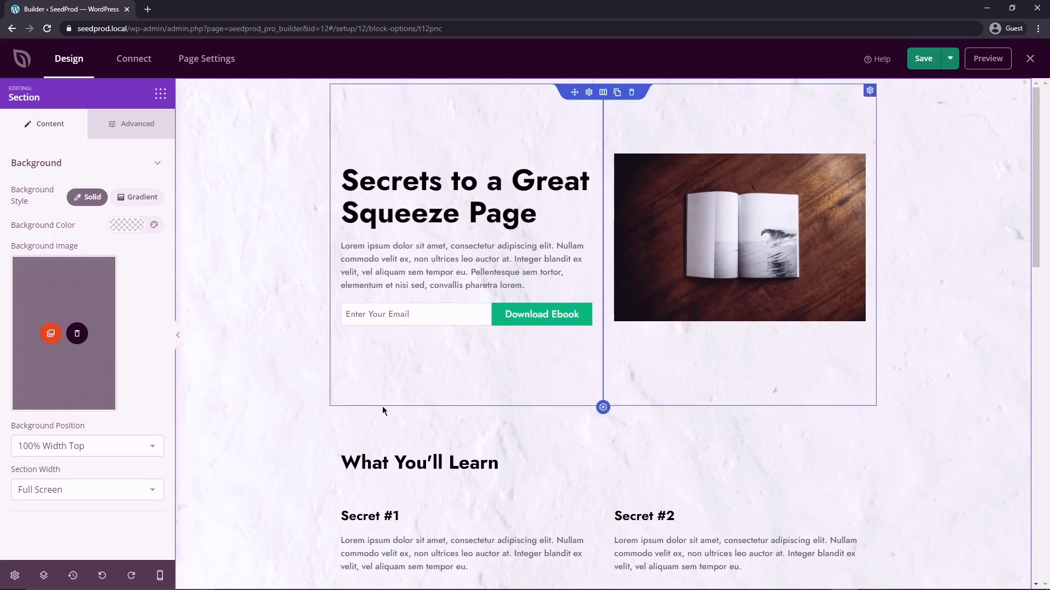
Set the section's background position to Full Screen Cover after trying the other position options
{"action": "left_click", "coordinate": [88, 446]}
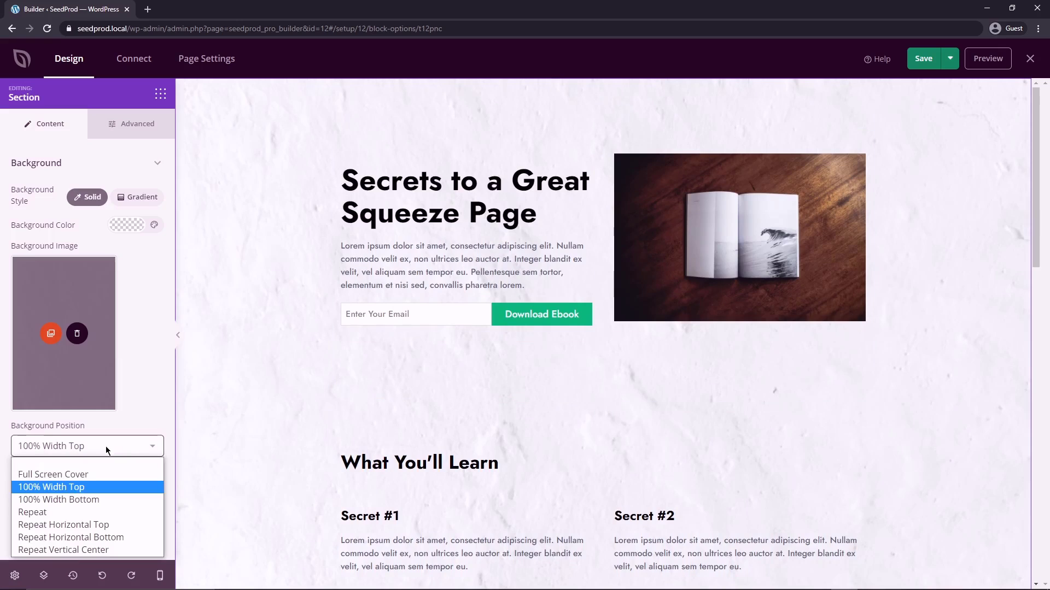
{"action": "left_click", "coordinate": [87, 471]}
{"action": "left_click", "coordinate": [79, 449]}
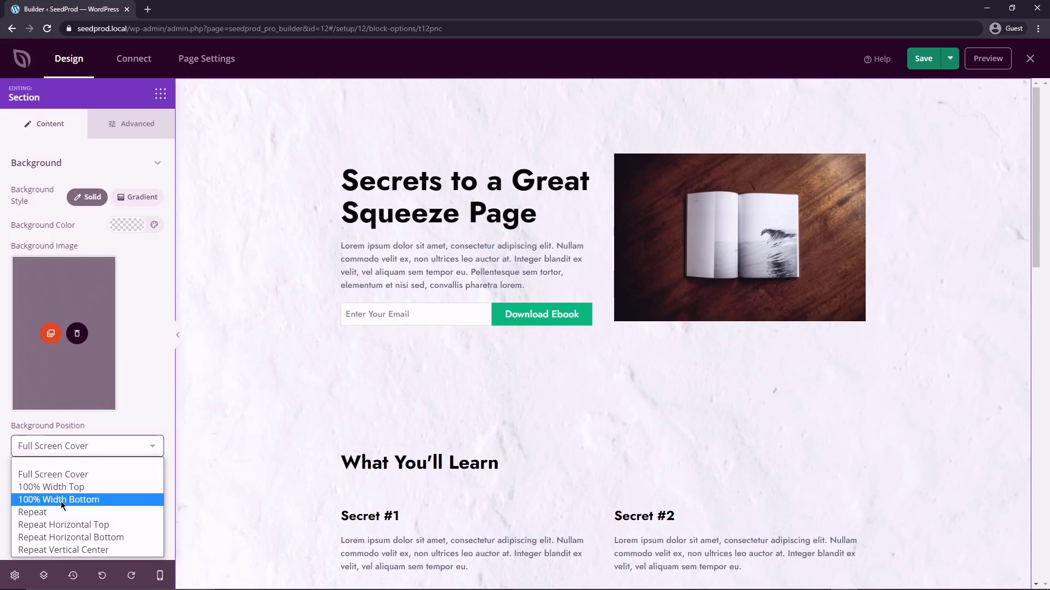
{"action": "left_click", "coordinate": [61, 501]}
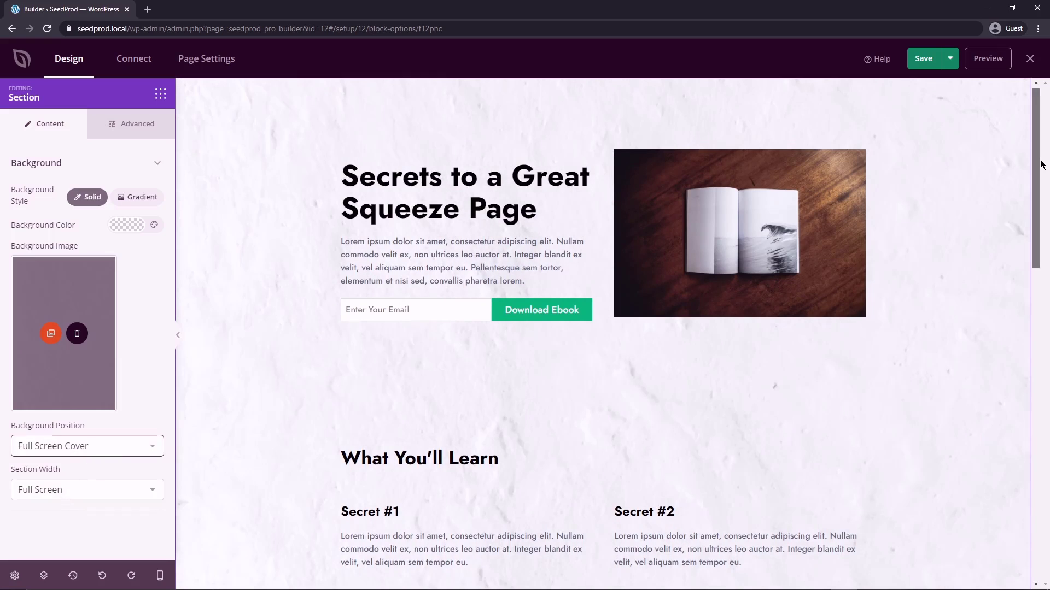
Review the page down to the FAQ and final call to action, opening the testimonial photo's settings on the way
{"action": "scroll", "coordinate": [1024, 236], "scroll_direction": "down", "scroll_amount": 5}
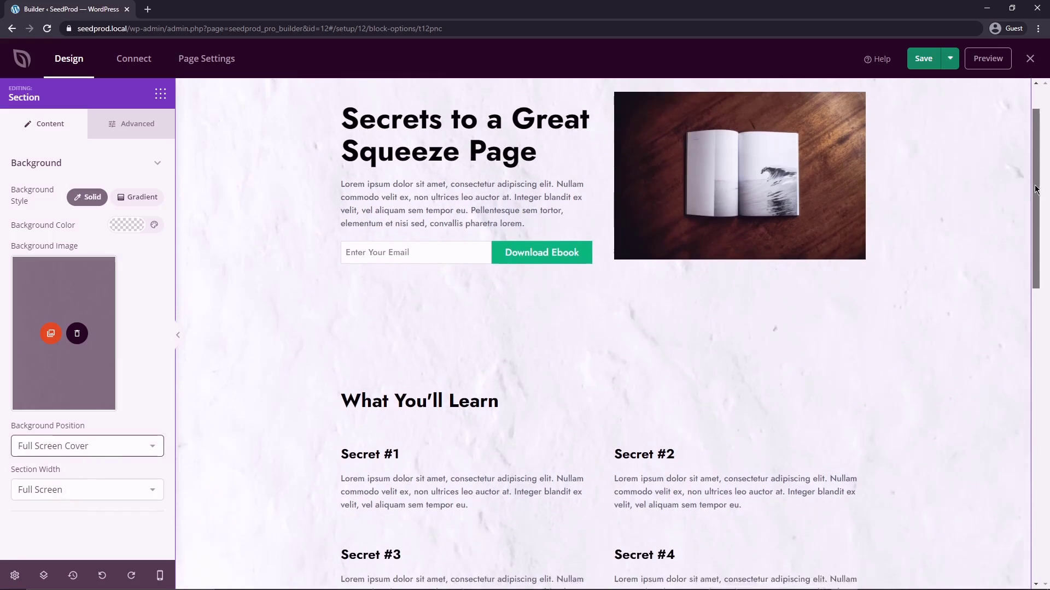
{"action": "scroll", "coordinate": [1025, 262], "scroll_direction": "down", "scroll_amount": 2}
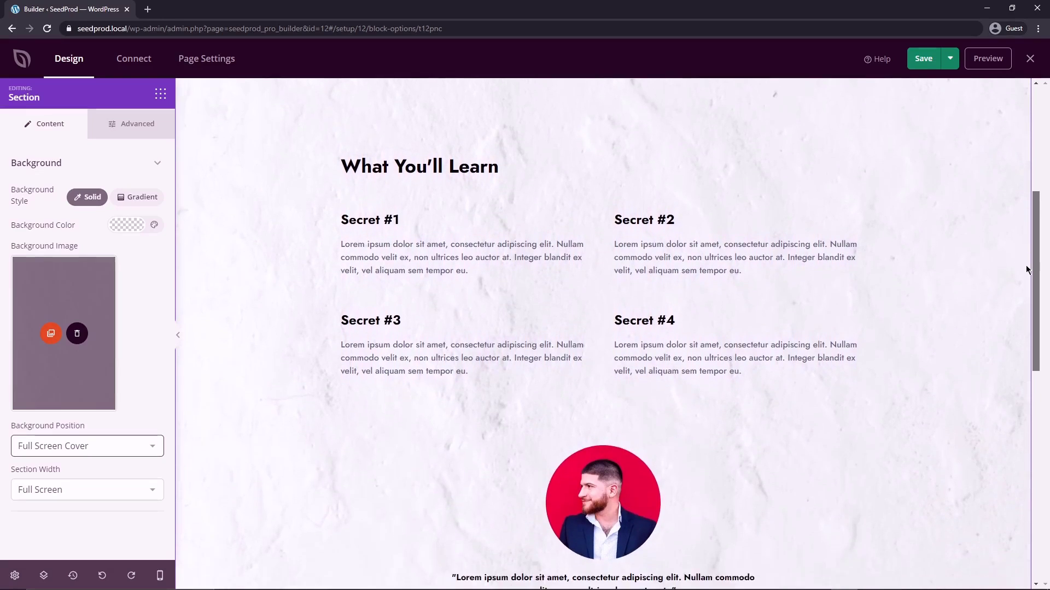
{"action": "left_click", "coordinate": [593, 426]}
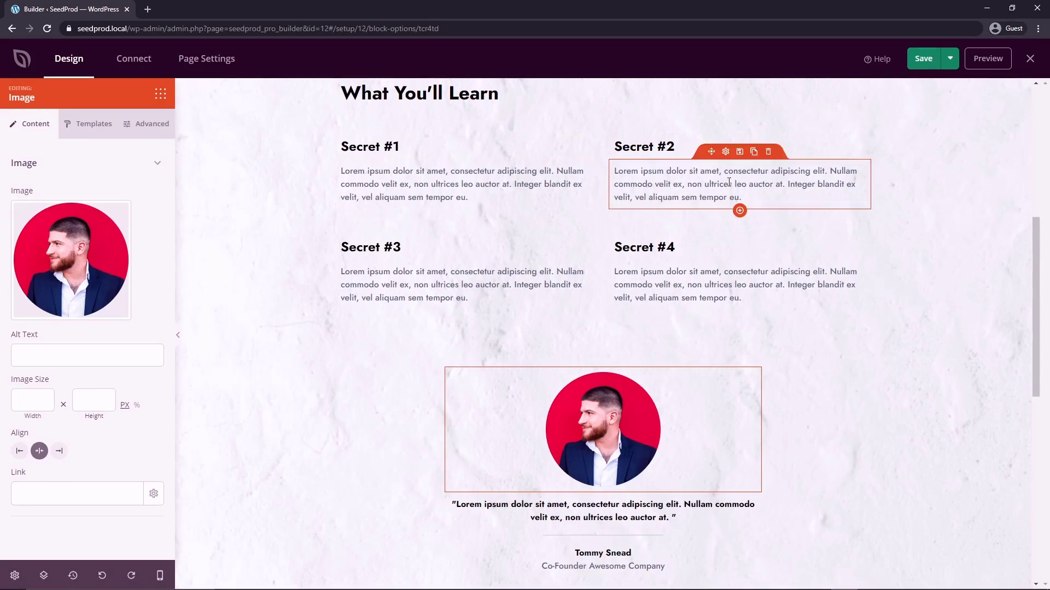
{"action": "left_click_drag", "start_coordinate": [1038, 307], "coordinate": [1021, 470]}
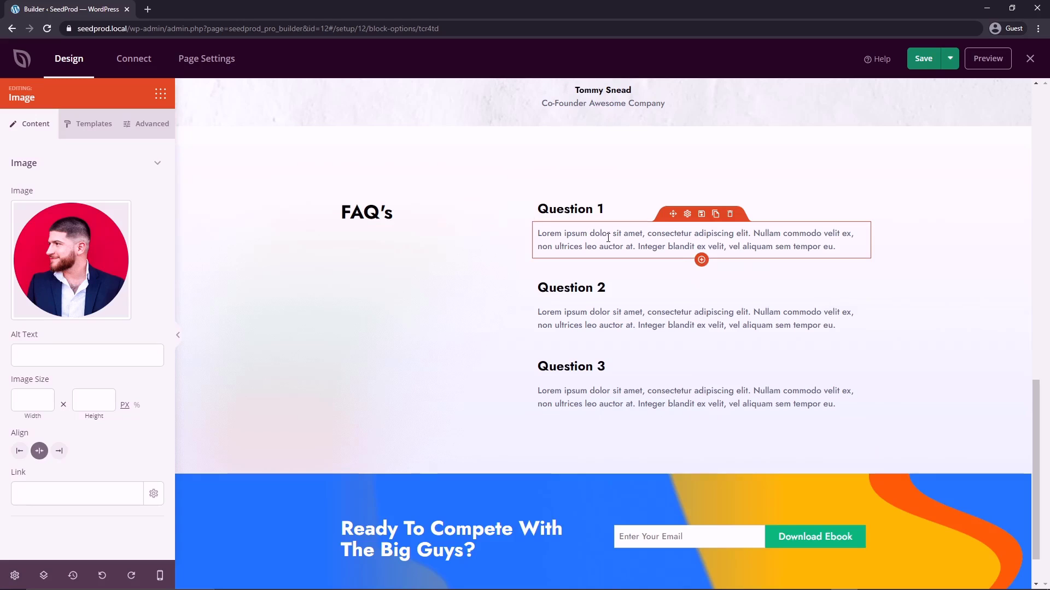
Remove the background image from the final call-to-action section and set its solid background color to dark charcoal (#272727)
{"action": "scroll", "coordinate": [1038, 437], "scroll_direction": "down", "scroll_amount": 2}
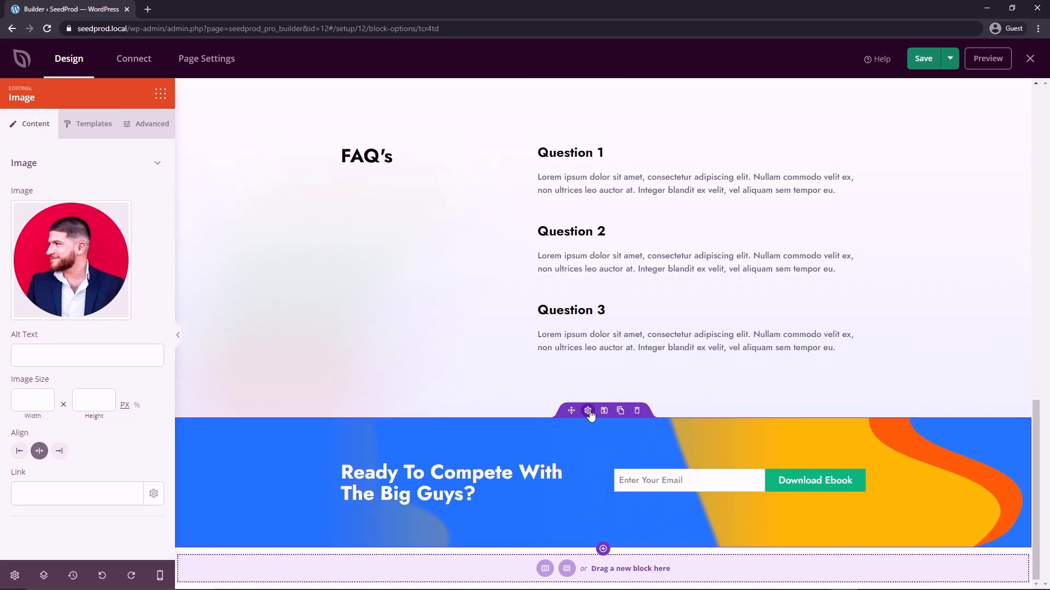
{"action": "left_click", "coordinate": [589, 414]}
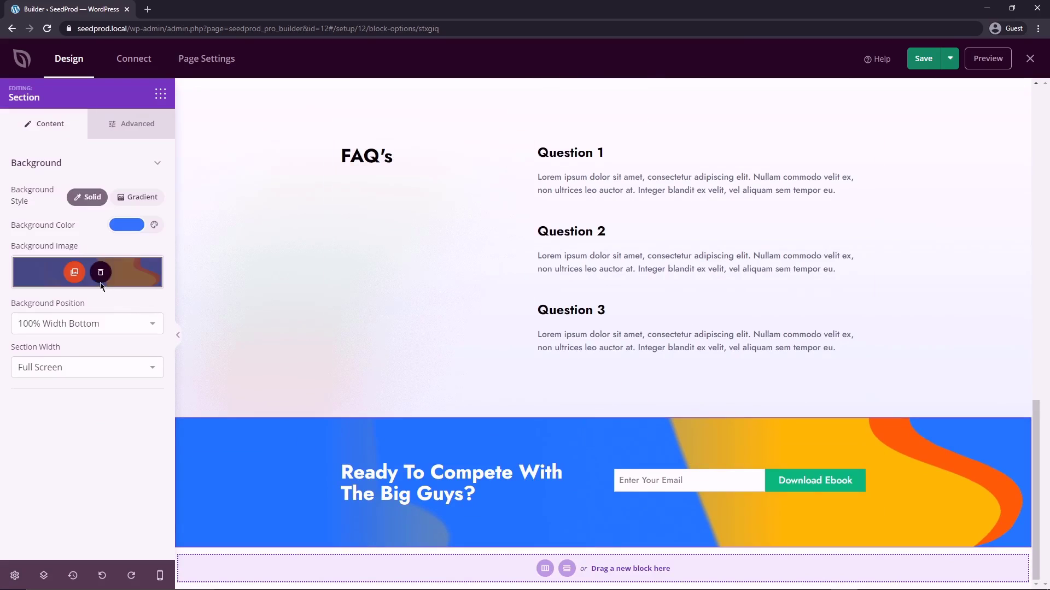
{"action": "left_click", "coordinate": [101, 275]}
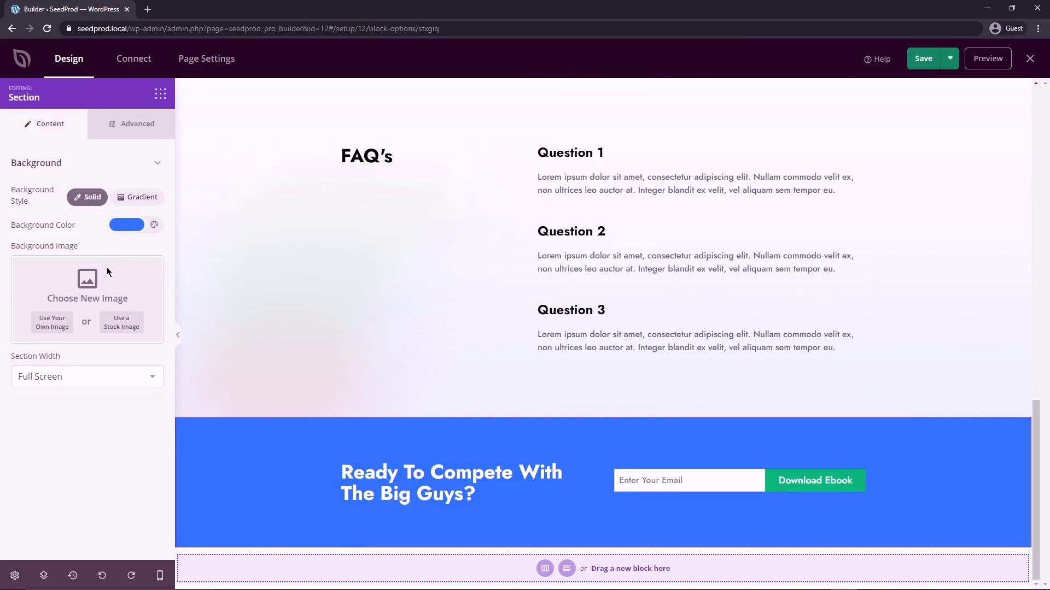
{"action": "left_click", "coordinate": [129, 224]}
{"action": "left_click_drag", "start_coordinate": [147, 276], "coordinate": [96, 297]}
Remove the FAQ section's background image and set its solid background color to light gray
{"action": "scroll", "coordinate": [435, 201], "scroll_direction": "up", "scroll_amount": 2}
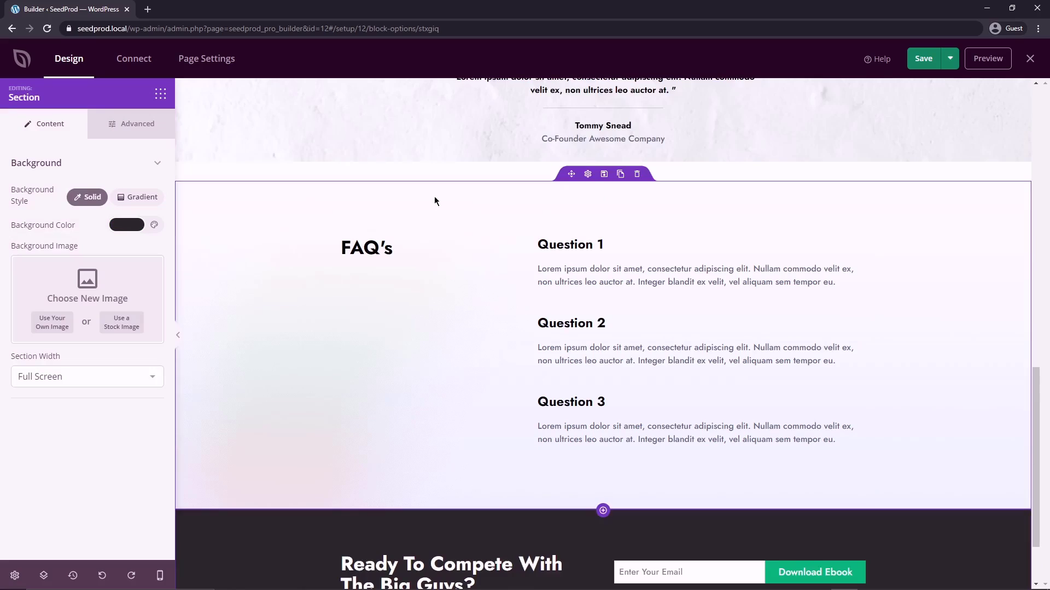
{"action": "left_click", "coordinate": [589, 175]}
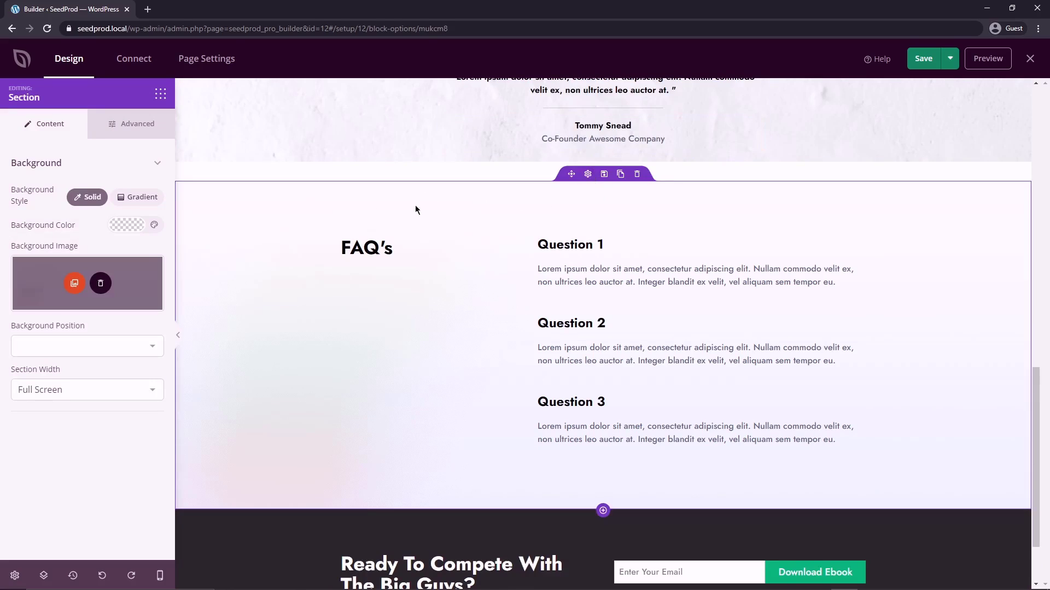
{"action": "left_click", "coordinate": [100, 283]}
{"action": "left_click", "coordinate": [131, 225]}
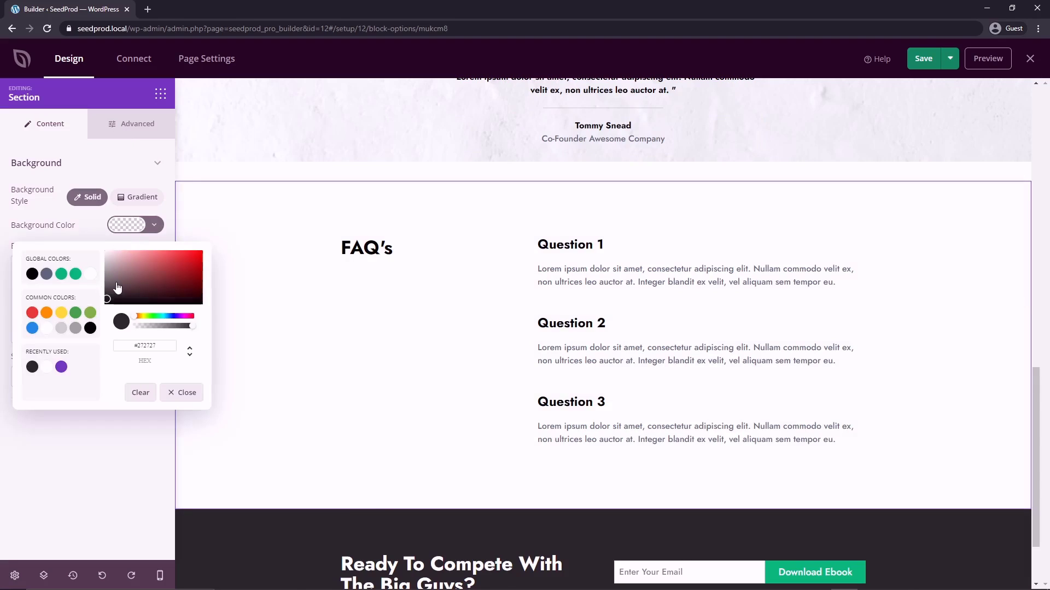
{"action": "mouse_move", "coordinate": [110, 262]}
{"action": "left_mouse_down"}
{"action": "mouse_move", "coordinate": [107, 247]}
{"action": "mouse_move", "coordinate": [103, 256]}
{"action": "left_mouse_up"}
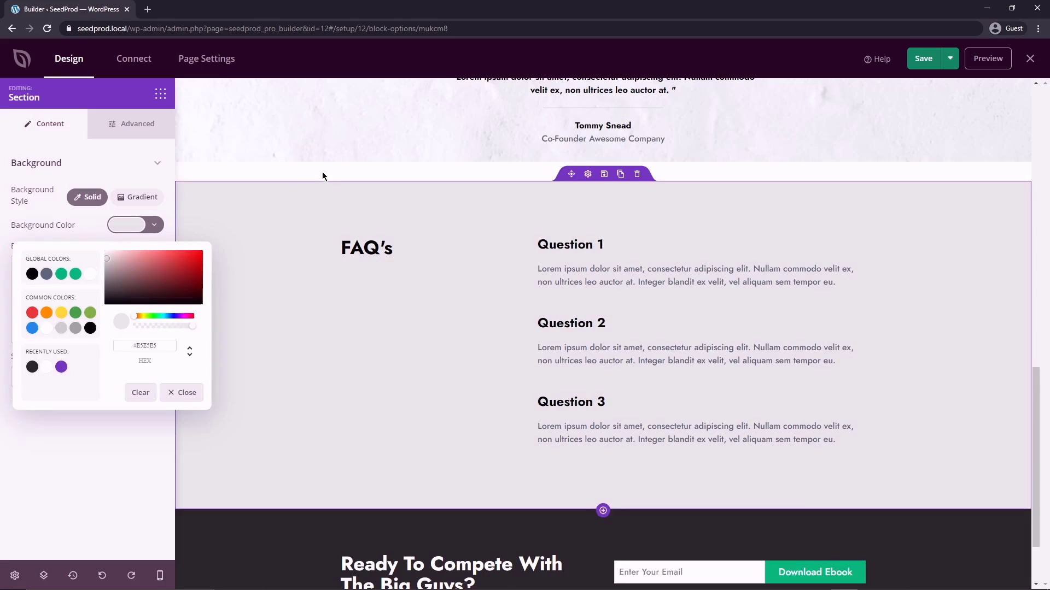
Remove the FAQ section's top margin in its spacing settings
{"action": "left_click", "coordinate": [133, 125]}
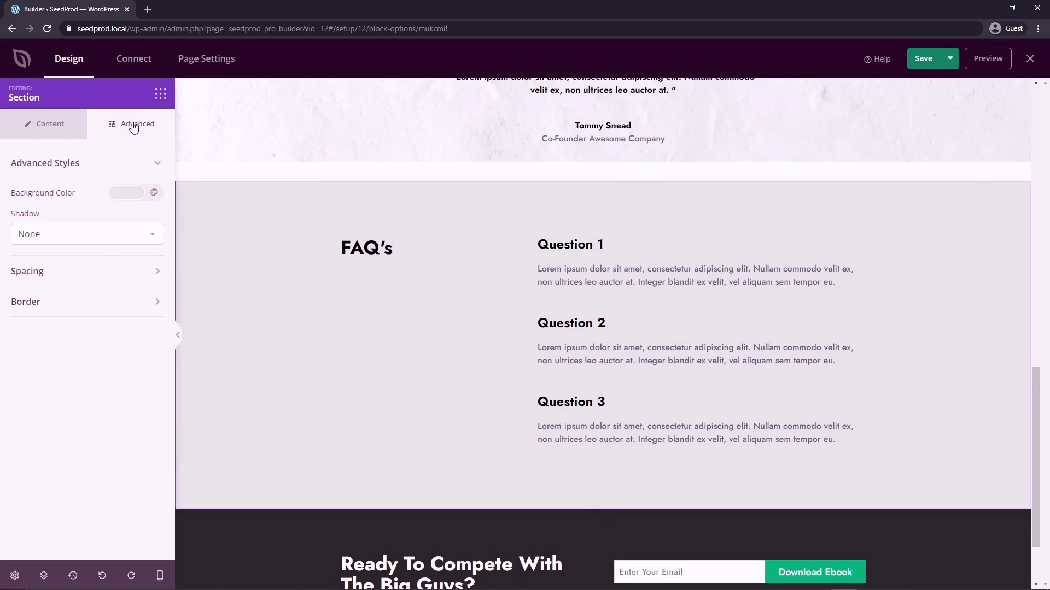
{"action": "left_click", "coordinate": [38, 271]}
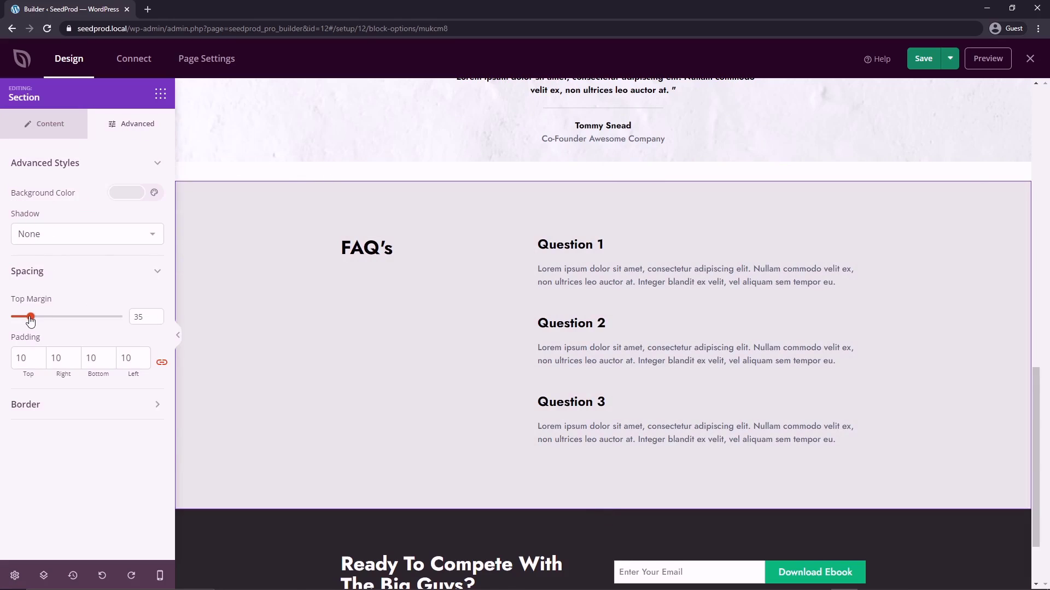
{"action": "left_click_drag", "start_coordinate": [30, 320], "coordinate": [6, 315]}
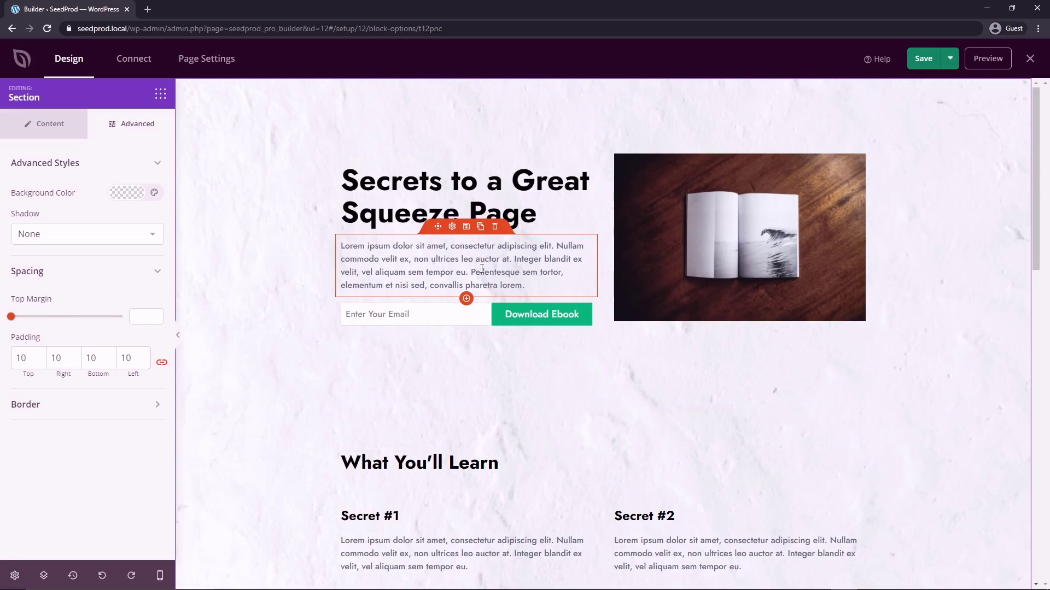
Try a dark red text color (#B70F0F) on the hero headline and clear it again
{"action": "left_click", "coordinate": [457, 163]}
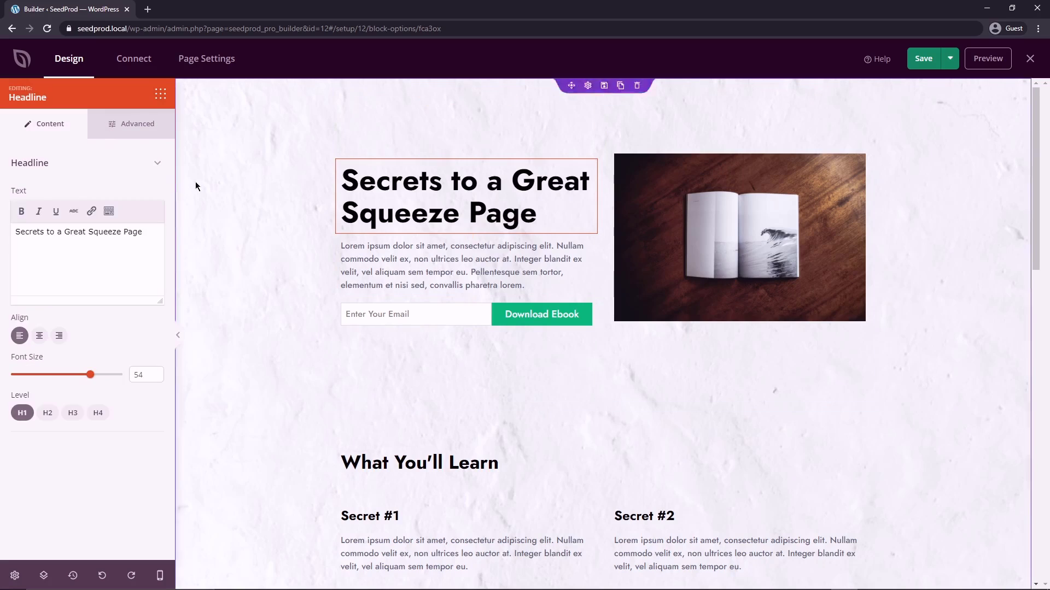
{"action": "left_click", "coordinate": [130, 125]}
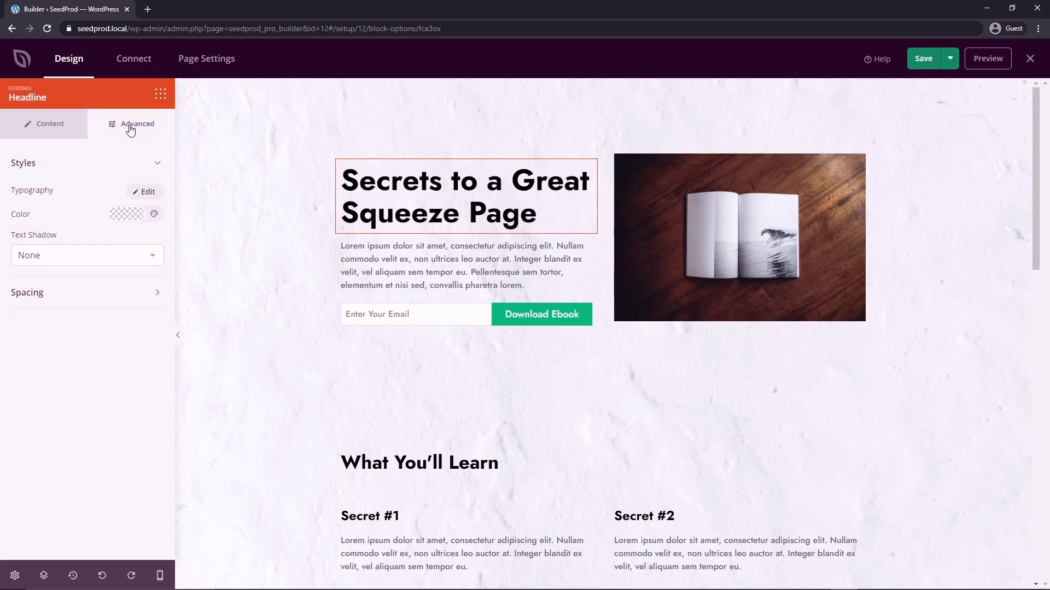
{"action": "left_click", "coordinate": [126, 215]}
{"action": "left_click", "coordinate": [156, 261]}
{"action": "left_click_drag", "start_coordinate": [156, 260], "coordinate": [196, 260]}
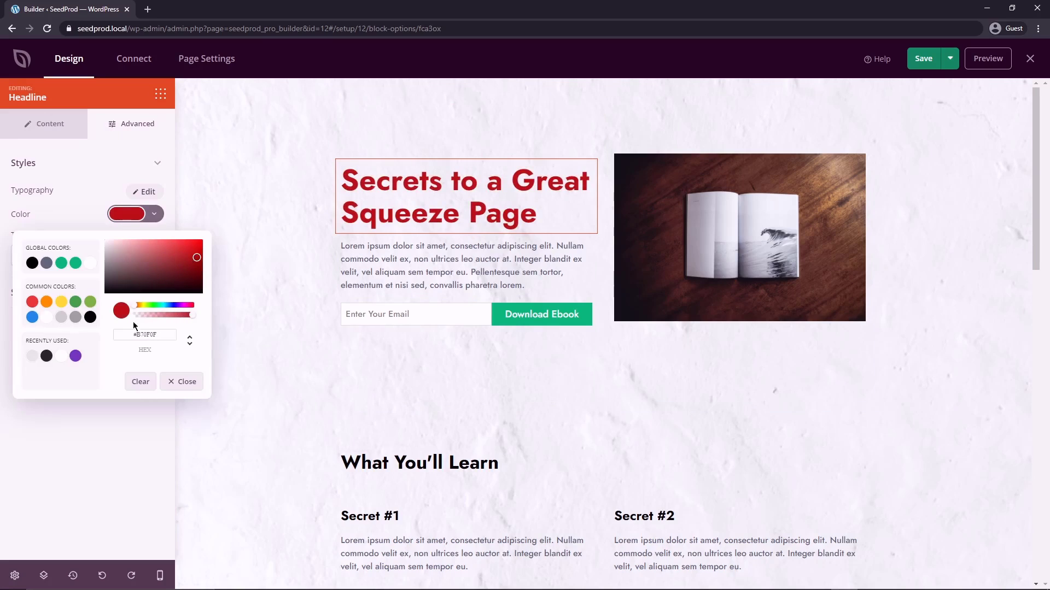
{"action": "left_click", "coordinate": [141, 384]}
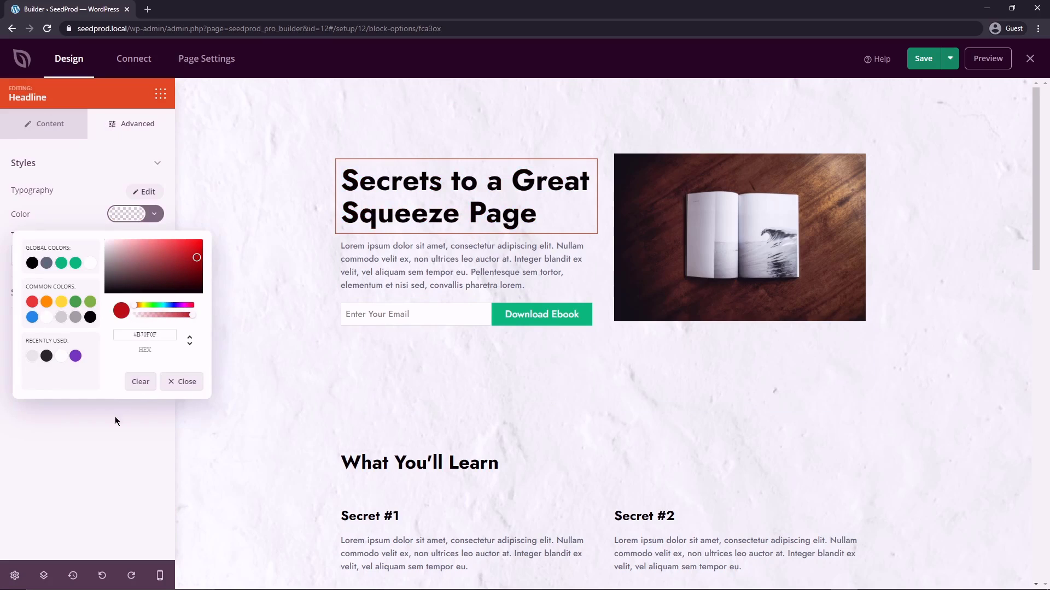
{"action": "left_click", "coordinate": [103, 451]}
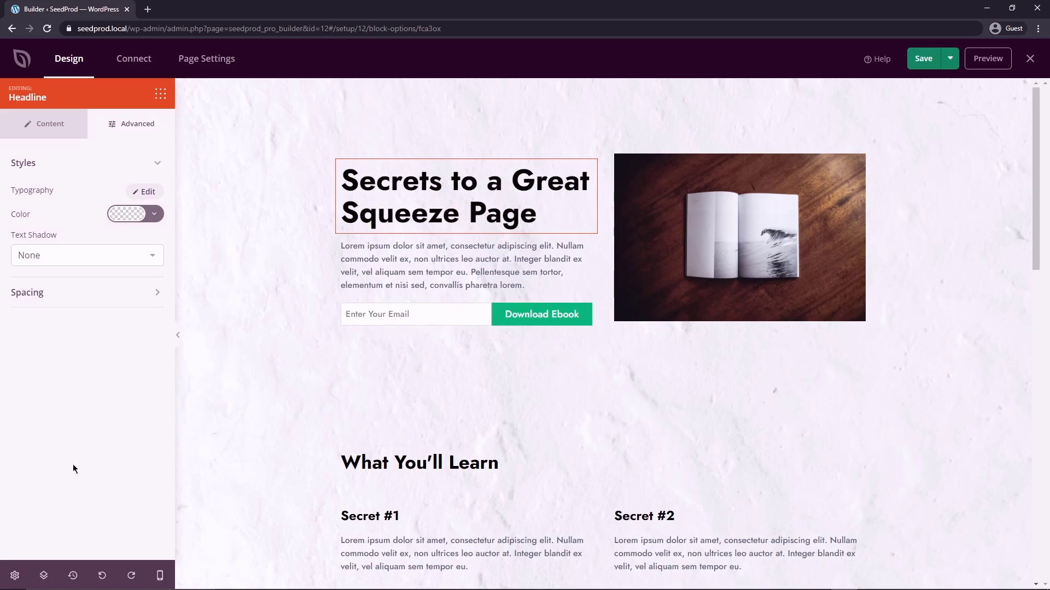
Set the page's global header font to Gabriela and the body text font to Fjalla One
{"action": "left_click", "coordinate": [15, 576]}
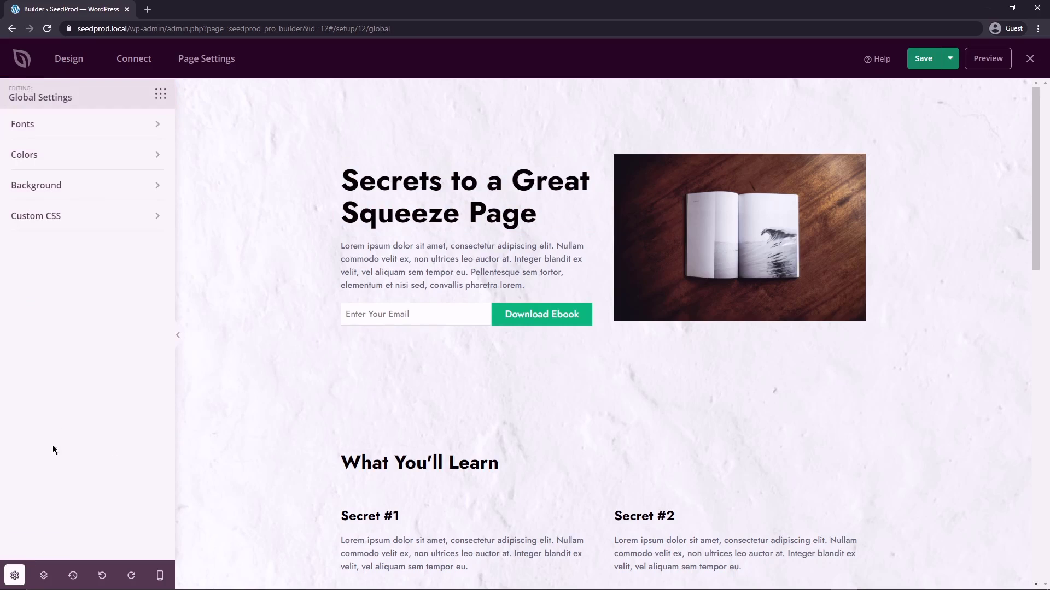
{"action": "left_click", "coordinate": [63, 124]}
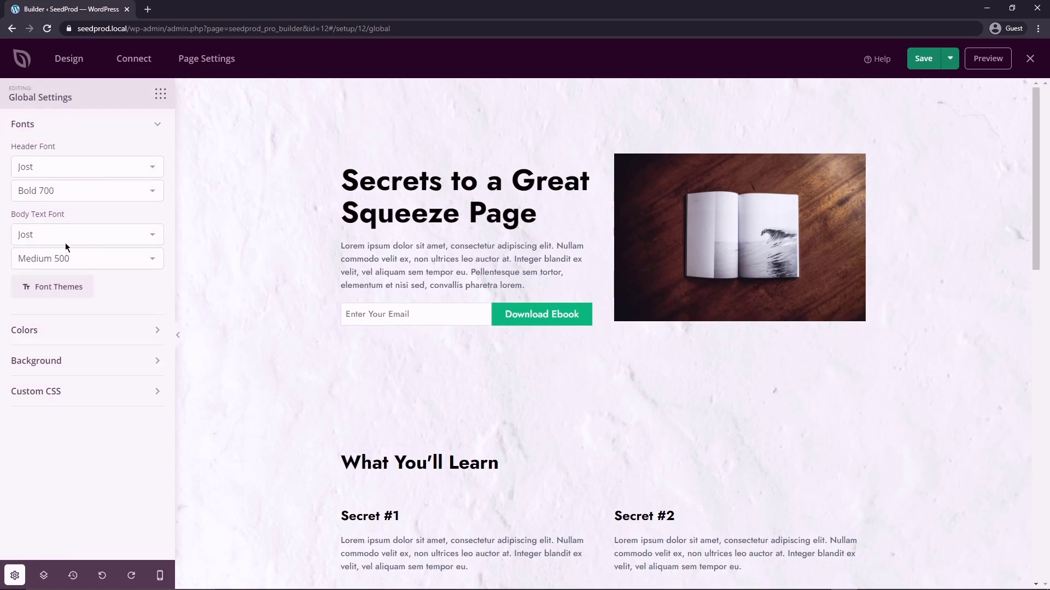
{"action": "left_click", "coordinate": [63, 166]}
{"action": "scroll", "coordinate": [85, 339], "scroll_direction": "up", "scroll_amount": 20}
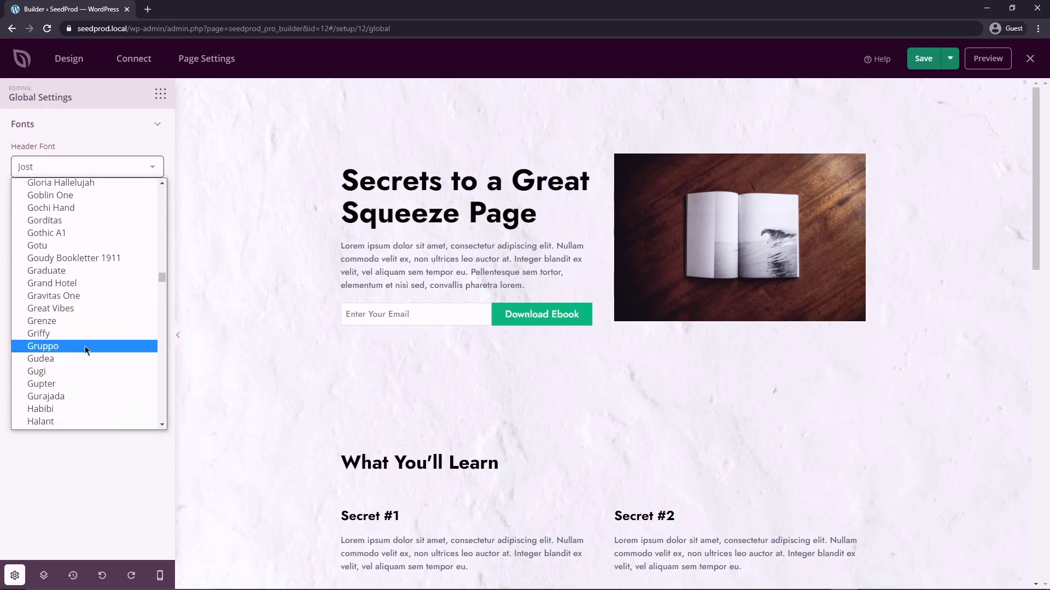
{"action": "left_click", "coordinate": [74, 247]}
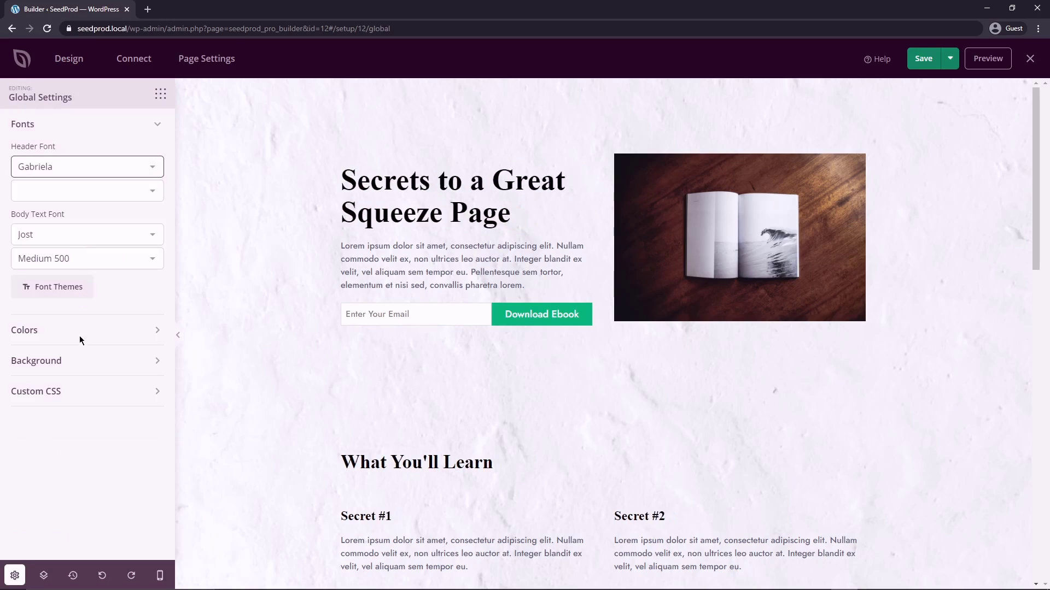
{"action": "left_click", "coordinate": [39, 236]}
{"action": "scroll", "coordinate": [80, 371], "scroll_direction": "up", "scroll_amount": 15}
{"action": "scroll", "coordinate": [81, 372], "scroll_direction": "up", "scroll_amount": 4}
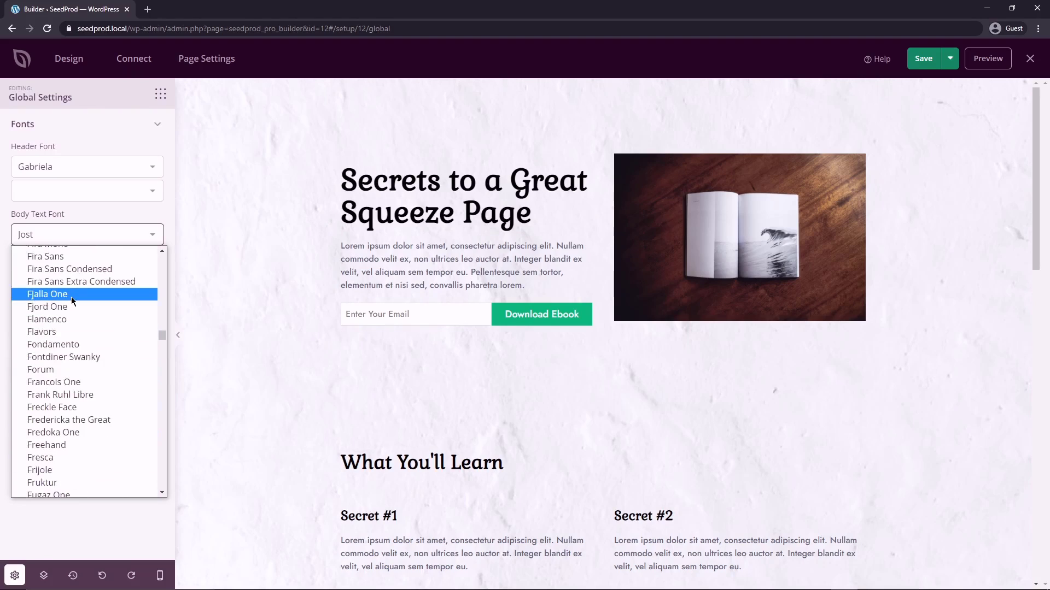
{"action": "left_click", "coordinate": [71, 295]}
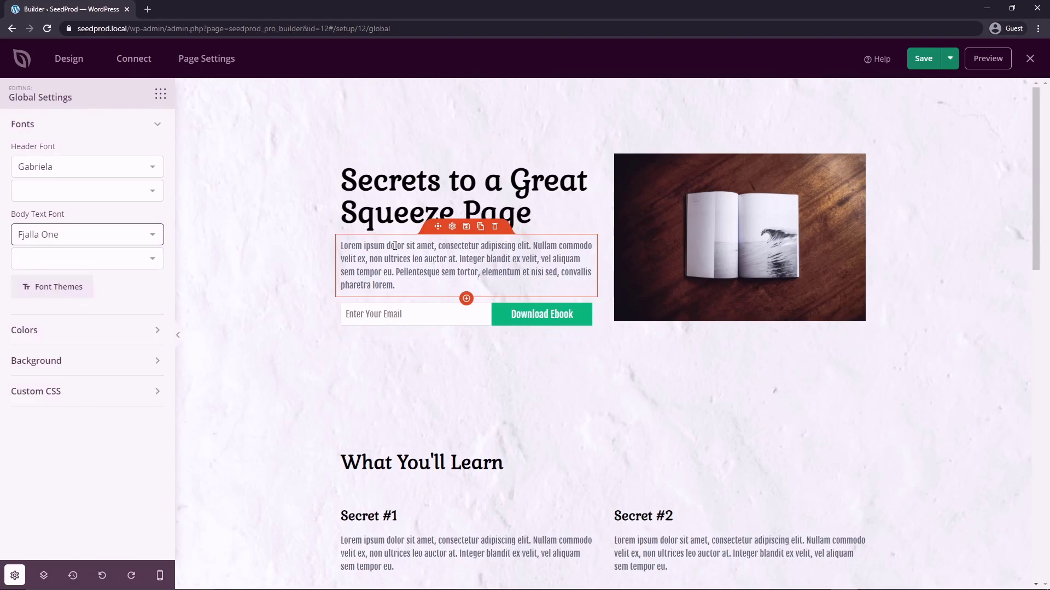
Apply the Source Sans Pro / Open Sans font theme to the page and check the available header font weights
{"action": "left_click", "coordinate": [64, 289]}
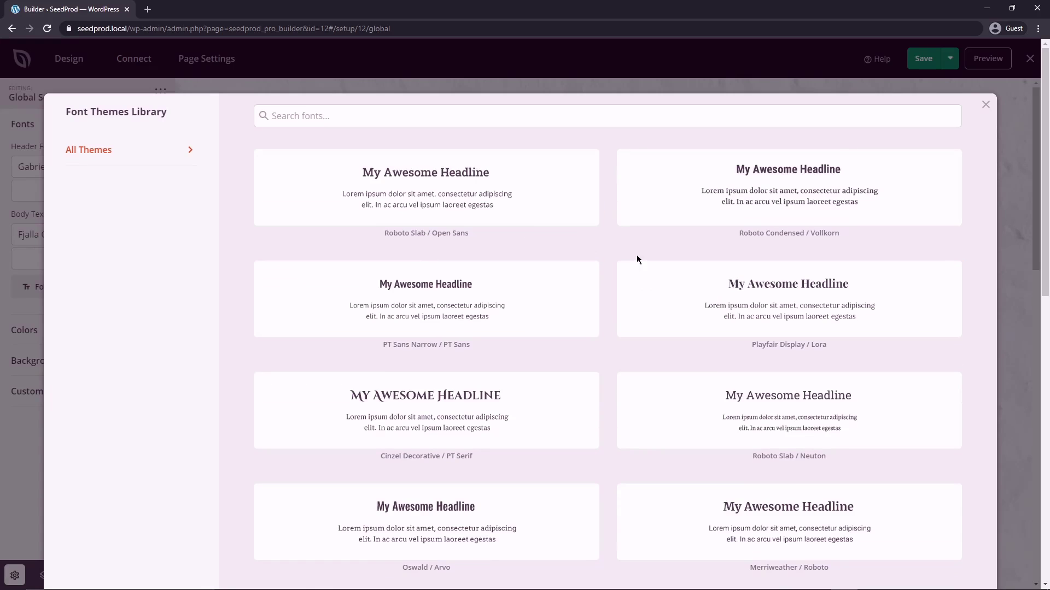
{"action": "scroll", "coordinate": [624, 245], "scroll_direction": "down", "scroll_amount": 10}
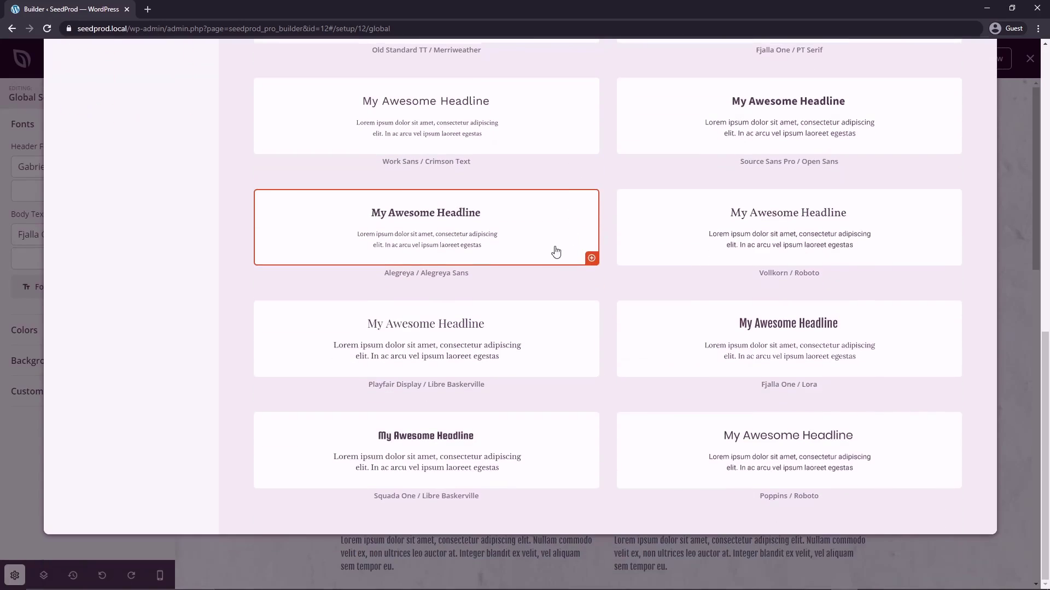
{"action": "left_click", "coordinate": [757, 110]}
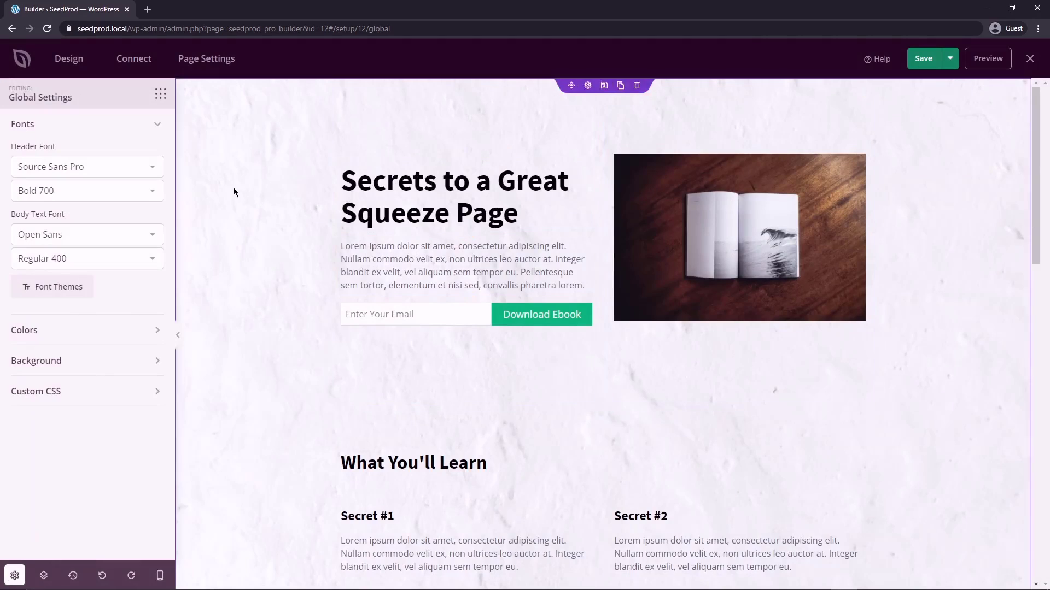
{"action": "left_click", "coordinate": [74, 188]}
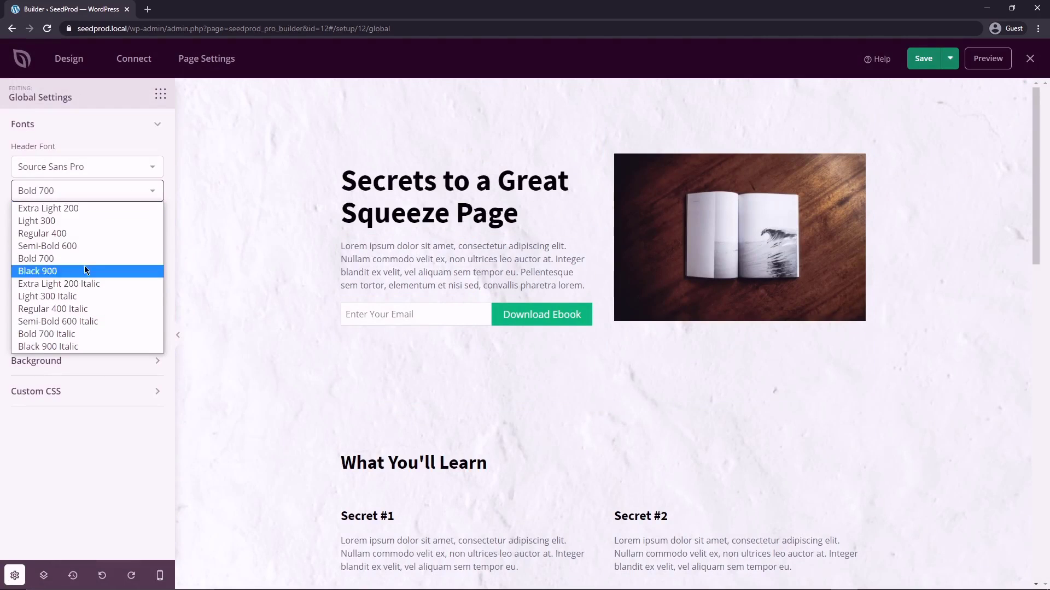
{"action": "left_click", "coordinate": [100, 129]}
{"action": "left_click", "coordinate": [100, 129]}
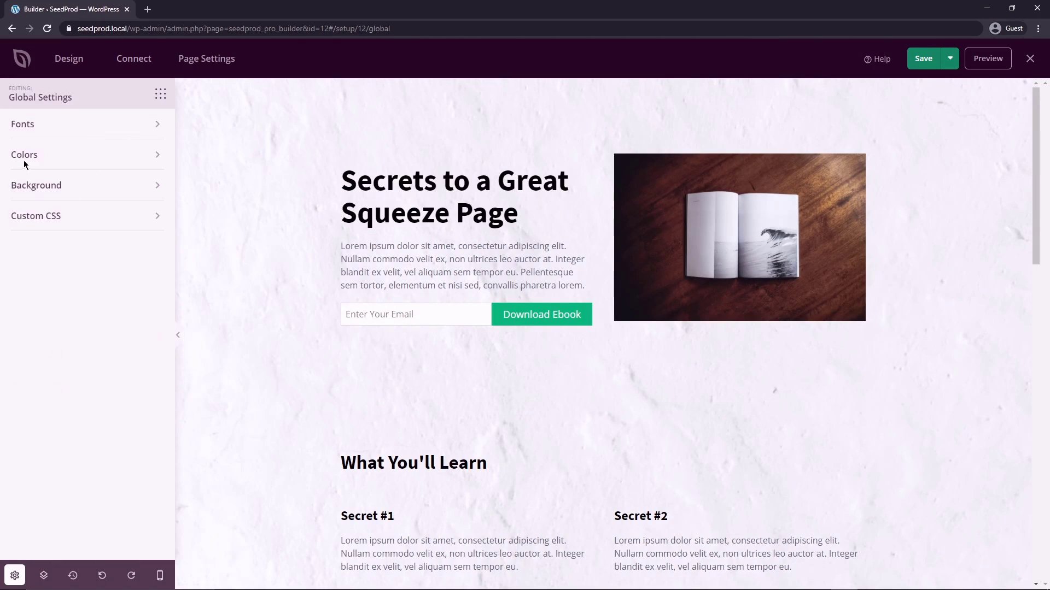
Change the global button color to a more muted green
{"action": "left_click", "coordinate": [38, 155]}
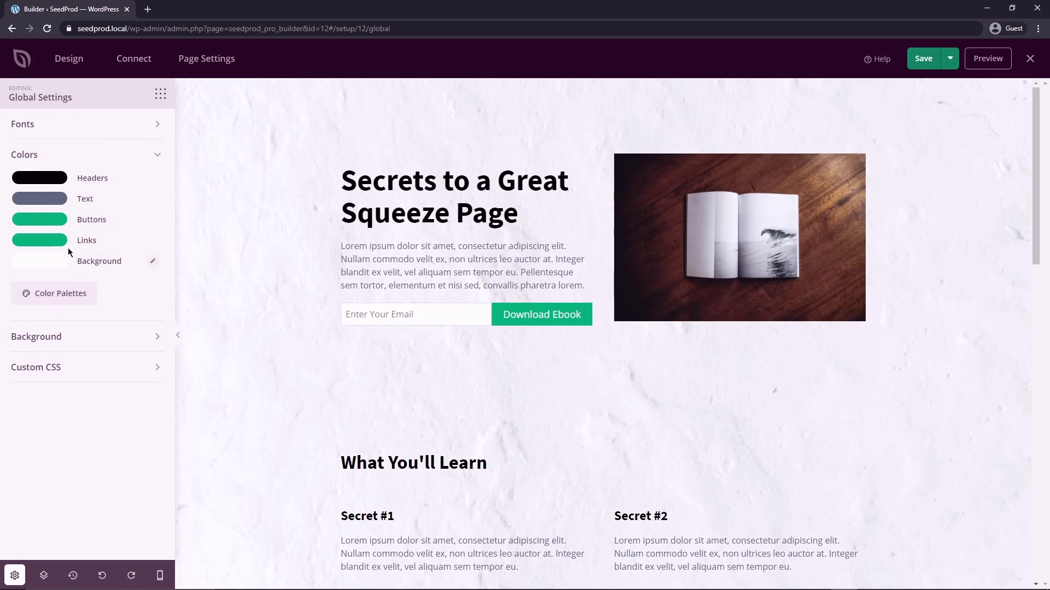
{"action": "left_click", "coordinate": [51, 220]}
{"action": "left_click_drag", "start_coordinate": [100, 251], "coordinate": [117, 267]}
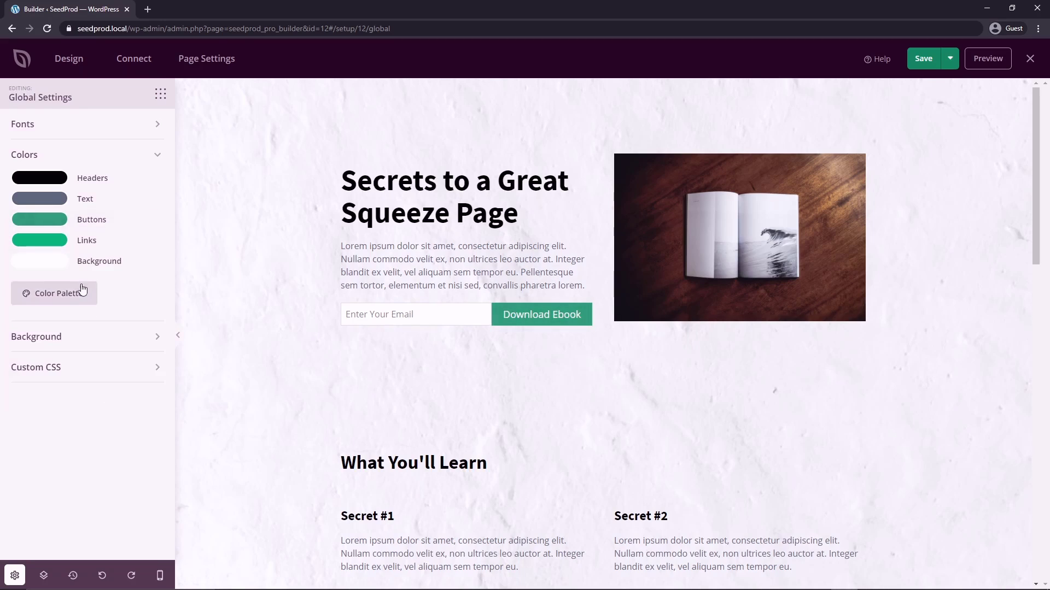
Apply the color palette with dark purple headers and text and blue-violet buttons, and check it down the page
{"action": "left_click", "coordinate": [61, 296]}
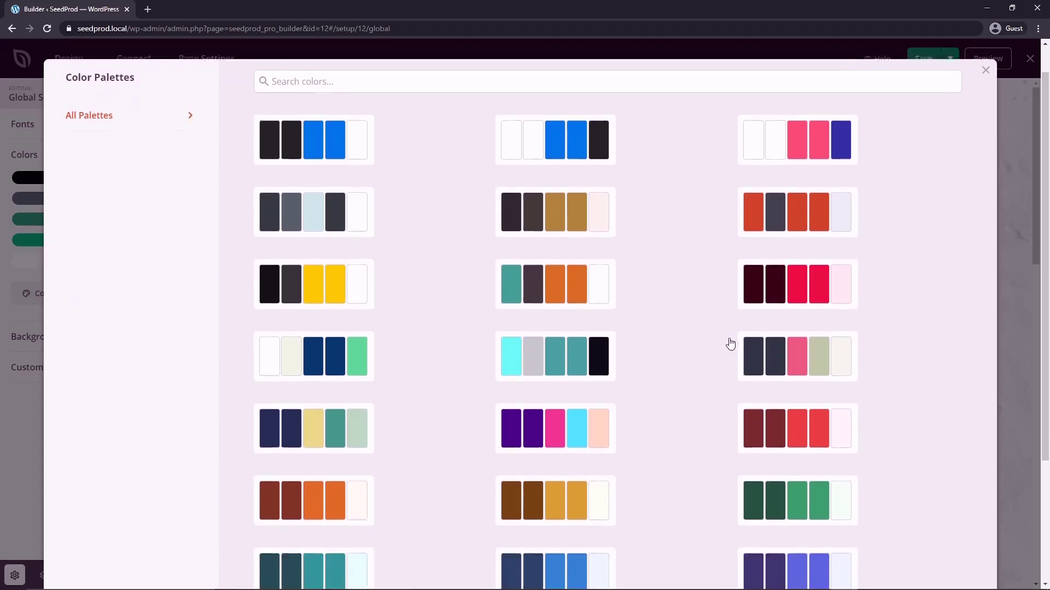
{"action": "scroll", "coordinate": [722, 334], "scroll_direction": "down", "scroll_amount": 3}
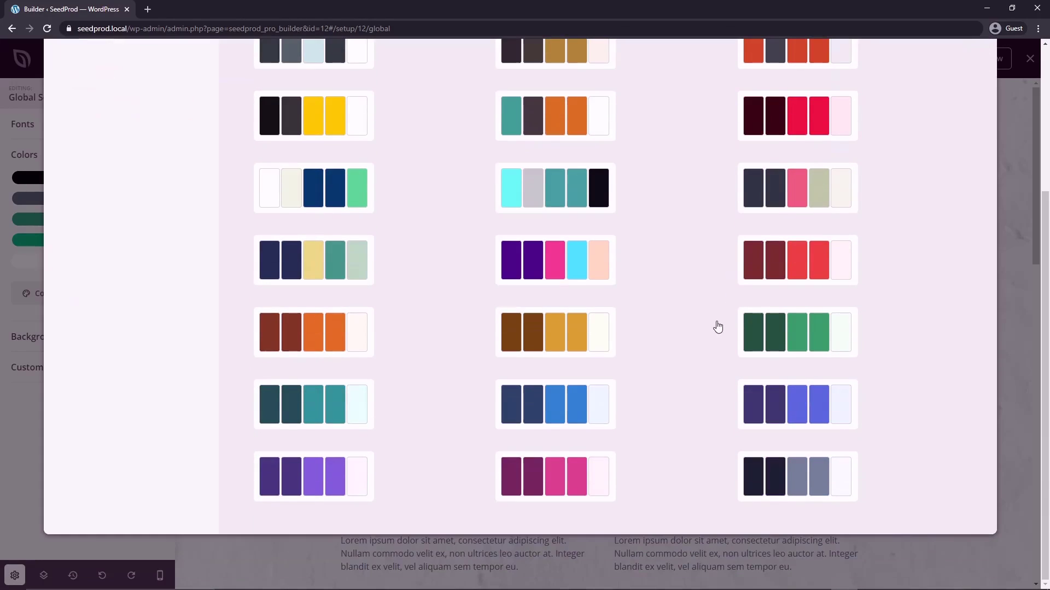
{"action": "left_click", "coordinate": [812, 408]}
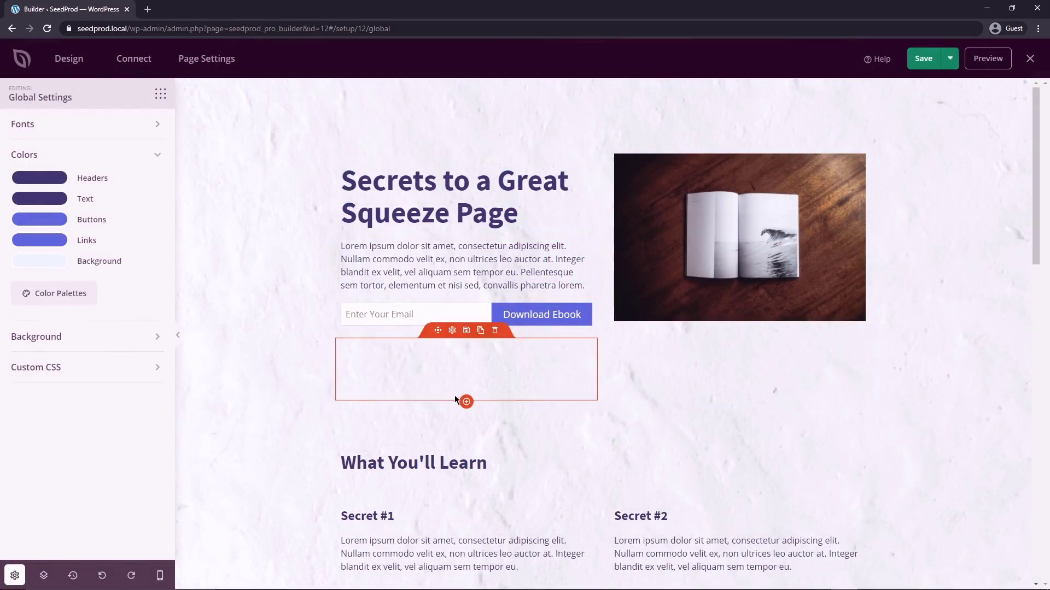
{"action": "scroll", "coordinate": [468, 383], "scroll_direction": "down", "scroll_amount": 10}
{"action": "scroll", "coordinate": [473, 348], "scroll_direction": "down", "scroll_amount": 5}
{"action": "scroll", "coordinate": [453, 328], "scroll_direction": "up", "scroll_amount": 15}
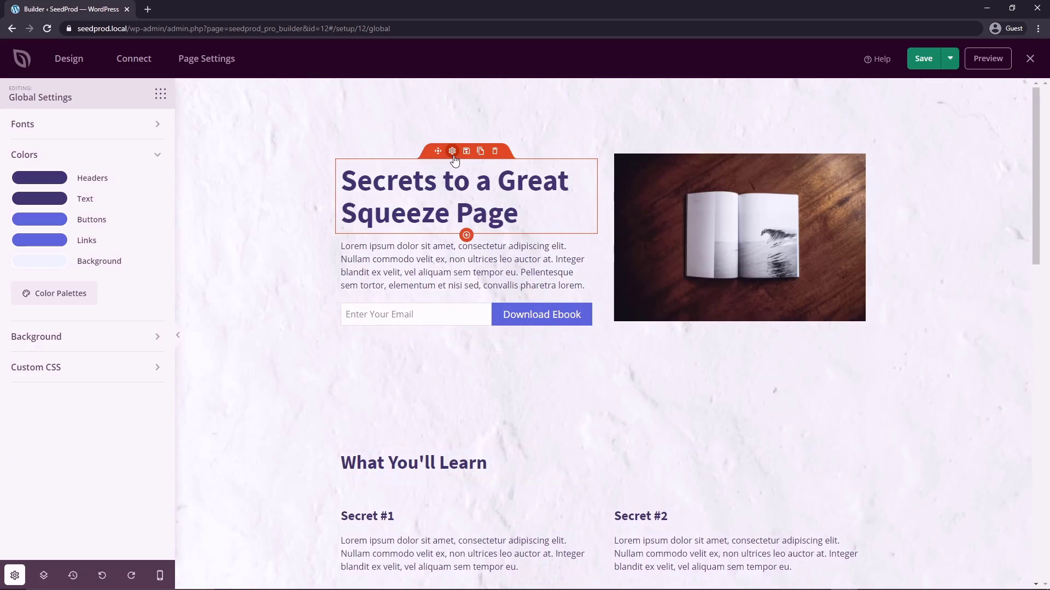
Set the hero headline's text color to the blue-violet global color (#5A67D8)
{"action": "left_click", "coordinate": [452, 152]}
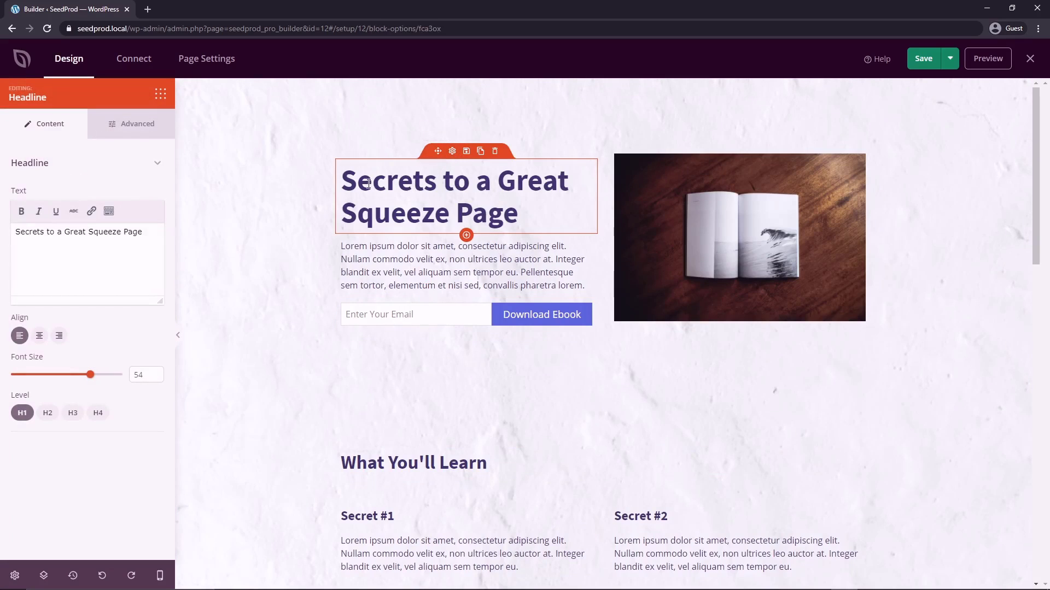
{"action": "left_click", "coordinate": [139, 129]}
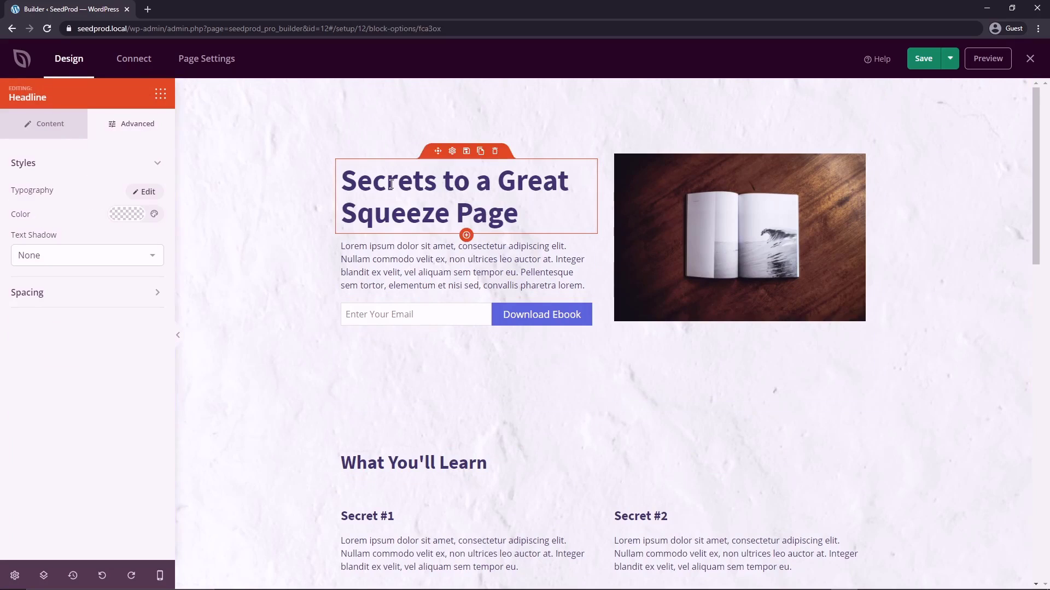
{"action": "left_click", "coordinate": [123, 216]}
{"action": "left_click", "coordinate": [75, 263]}
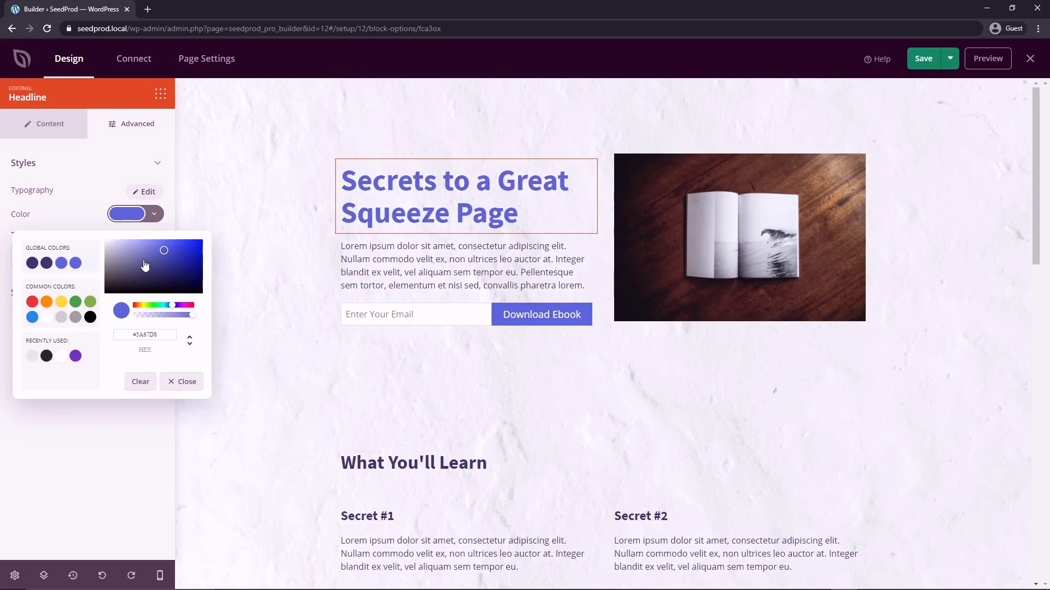
Set the hero headline's text color to dark blue #0013AD
{"action": "mouse_move", "coordinate": [143, 266]}
{"action": "left_mouse_down"}
{"action": "mouse_move", "coordinate": [203, 246]}
{"action": "mouse_move", "coordinate": [205, 257]}
{"action": "left_mouse_up"}
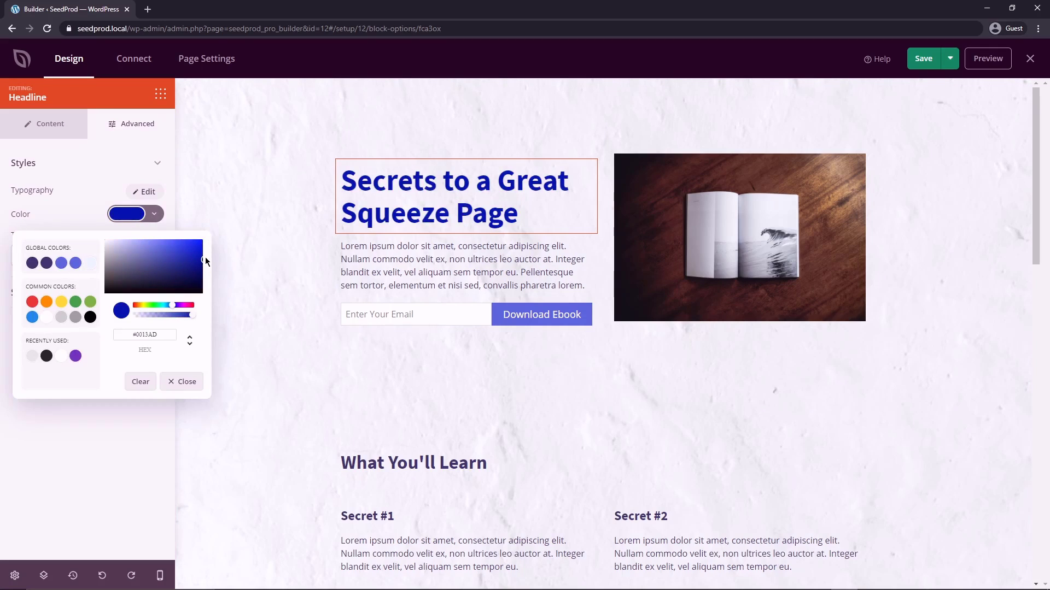
{"action": "left_click", "coordinate": [107, 446]}
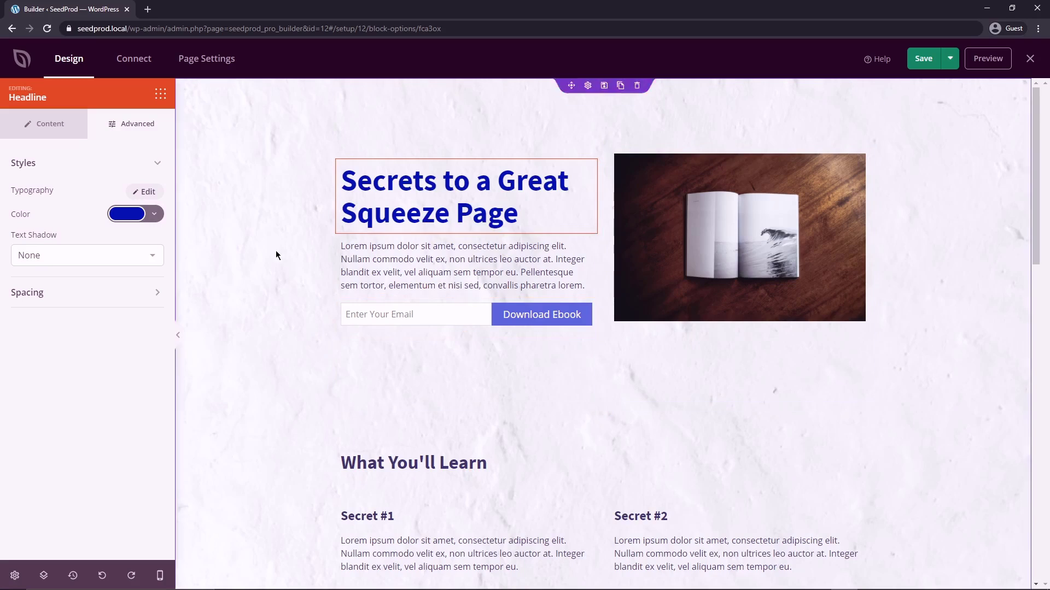
Preview the style templates on the hero book image and apply the last one, with a thick white frame
{"action": "left_click", "coordinate": [714, 217]}
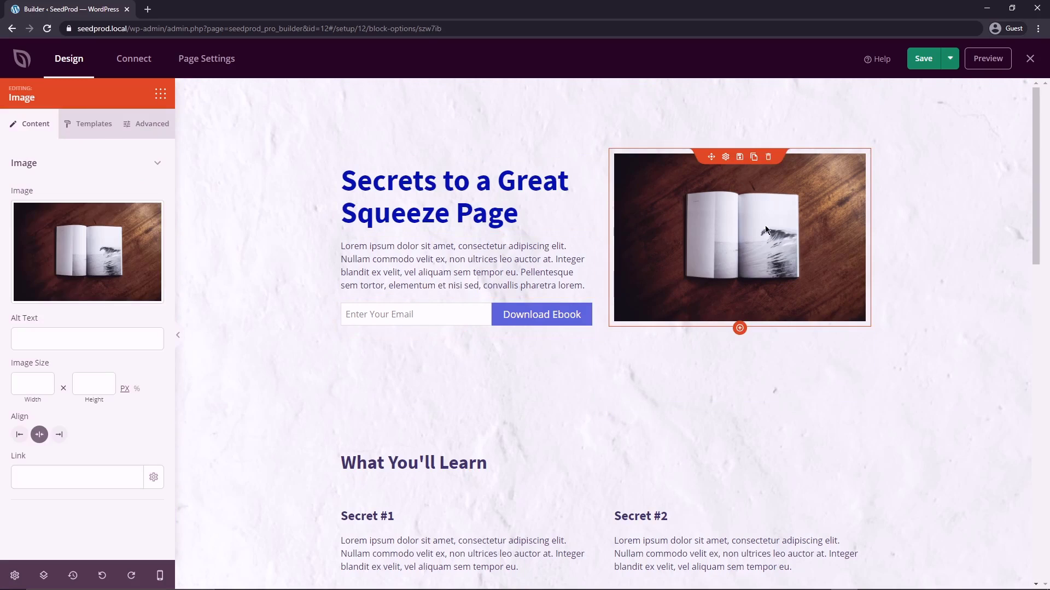
{"action": "left_click", "coordinate": [87, 129]}
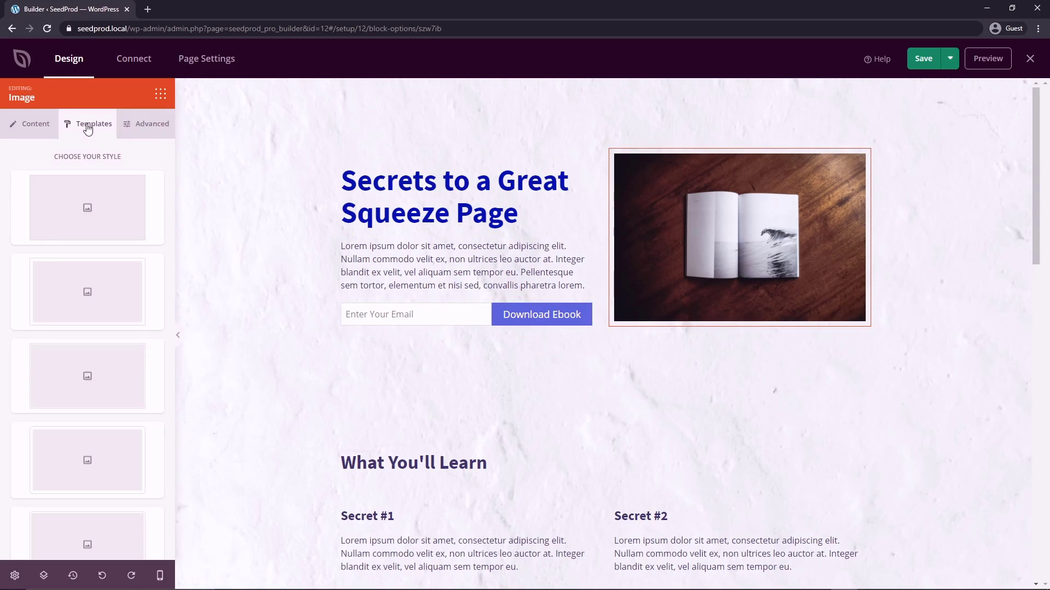
{"action": "scroll", "coordinate": [87, 279], "scroll_direction": "down", "scroll_amount": 1}
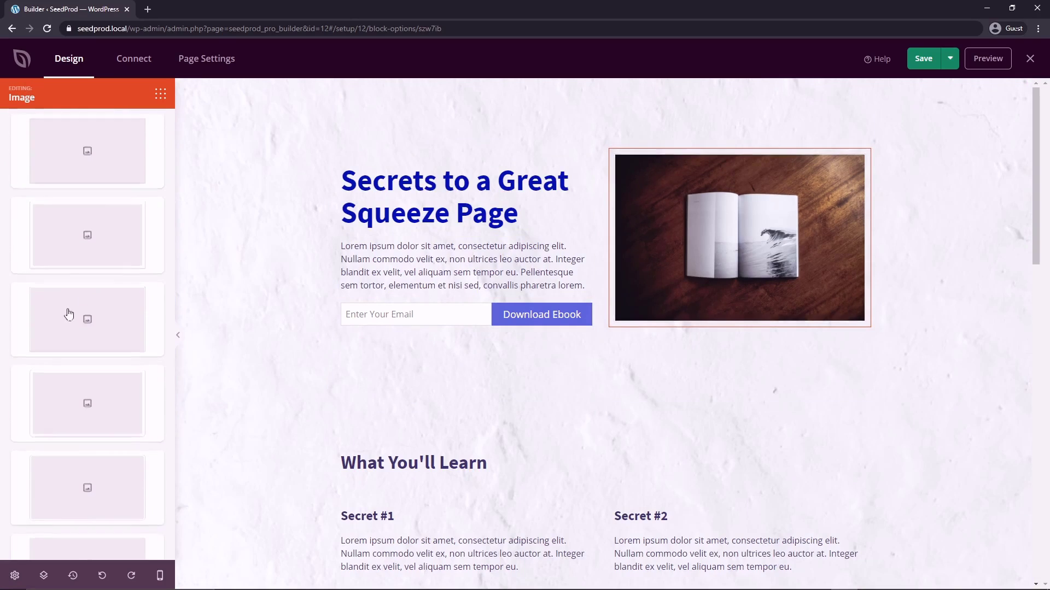
{"action": "scroll", "coordinate": [82, 328], "scroll_direction": "down", "scroll_amount": 1}
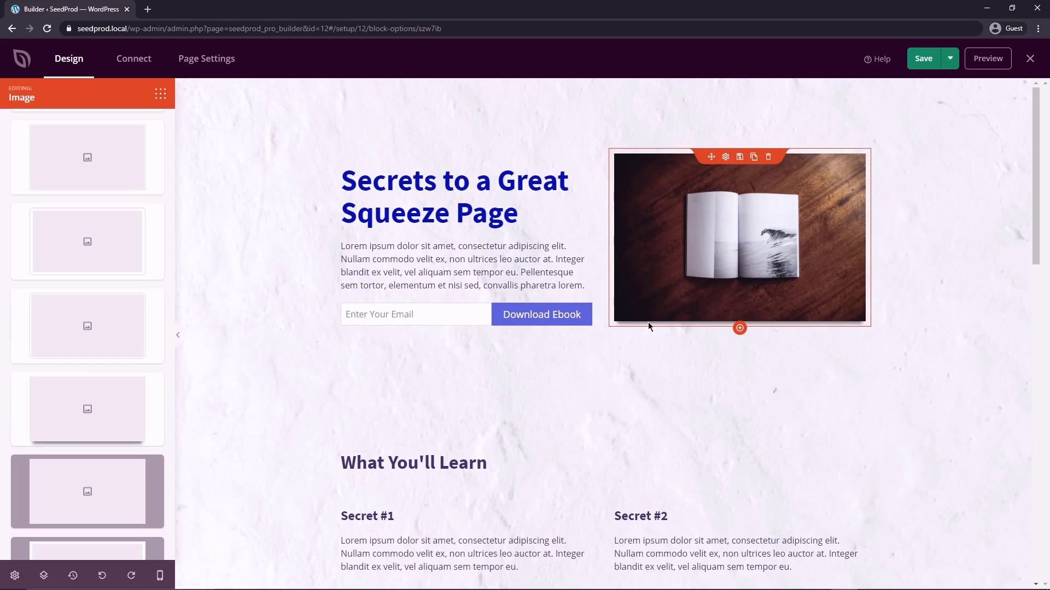
{"action": "scroll", "coordinate": [98, 356], "scroll_direction": "down", "scroll_amount": 1}
{"action": "left_click", "coordinate": [85, 508]}
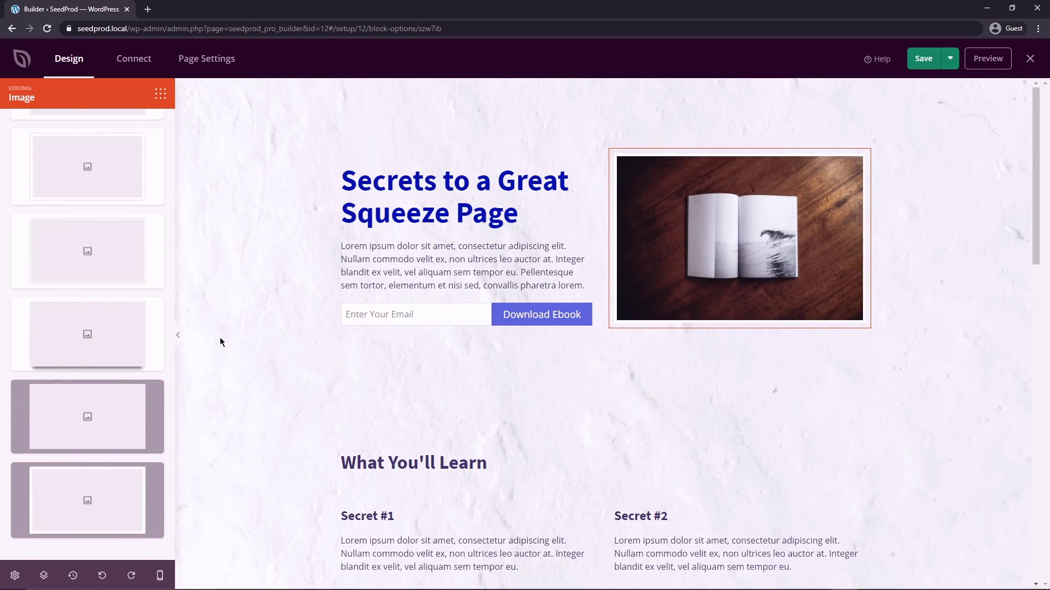
{"action": "scroll", "coordinate": [91, 213], "scroll_direction": "up", "scroll_amount": 5}
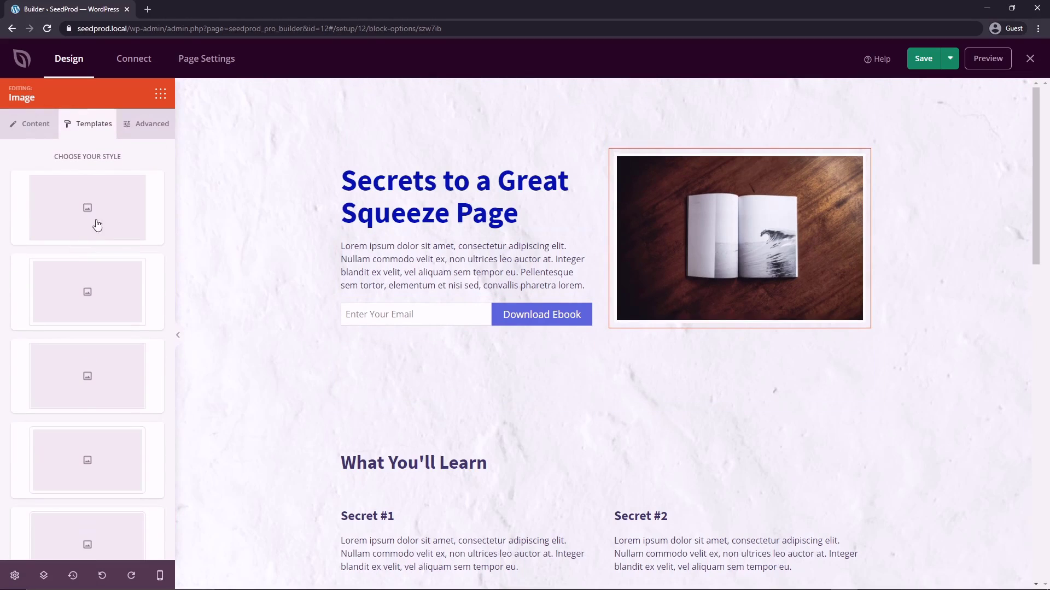
Set the hero image's border radius to 39 and look through its spacing options
{"action": "left_click", "coordinate": [159, 129]}
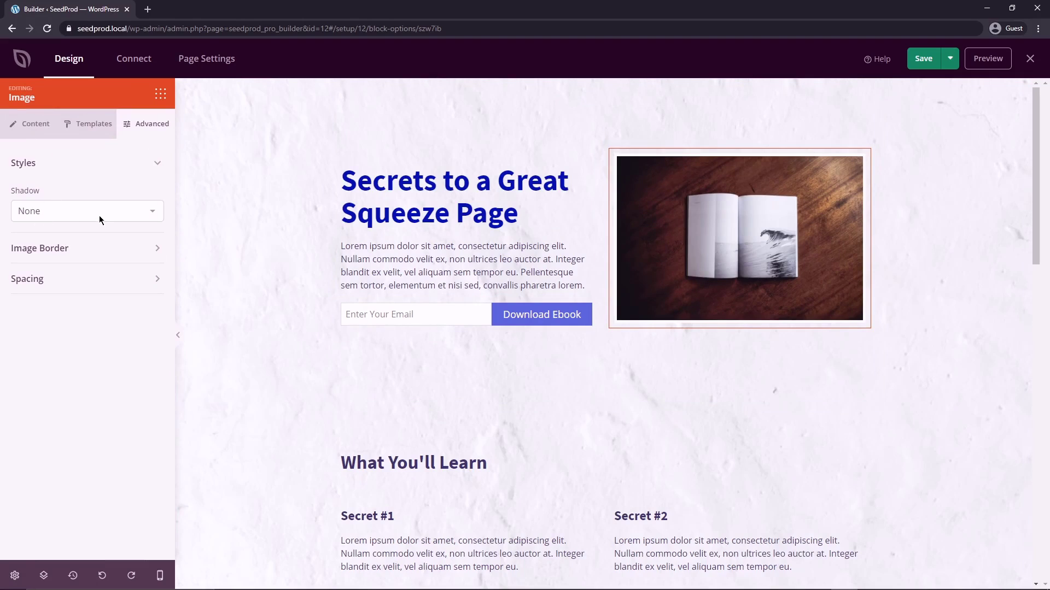
{"action": "left_click", "coordinate": [49, 251]}
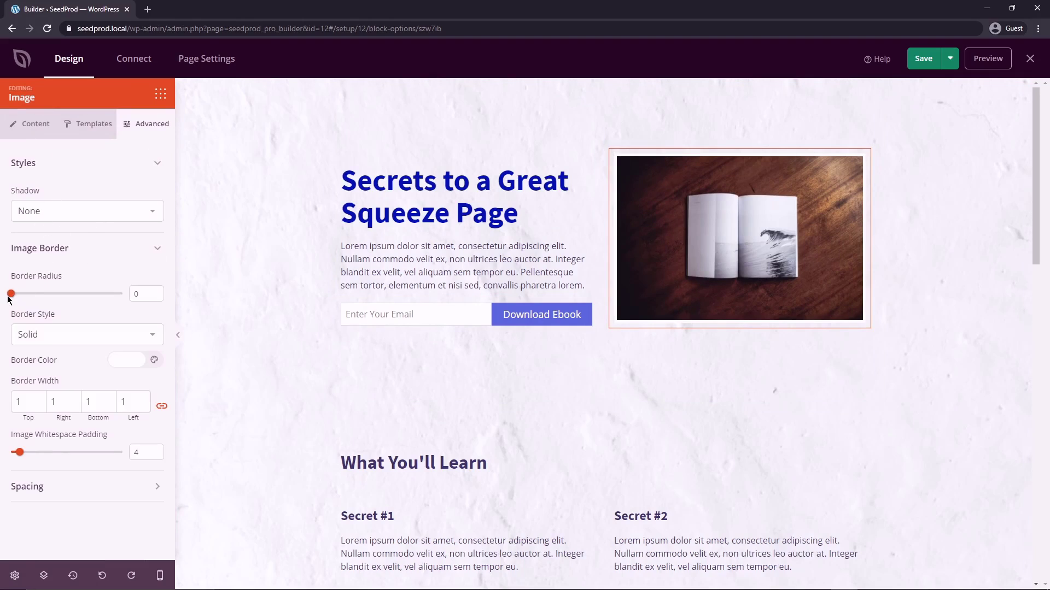
{"action": "left_click_drag", "start_coordinate": [8, 298], "coordinate": [55, 297]}
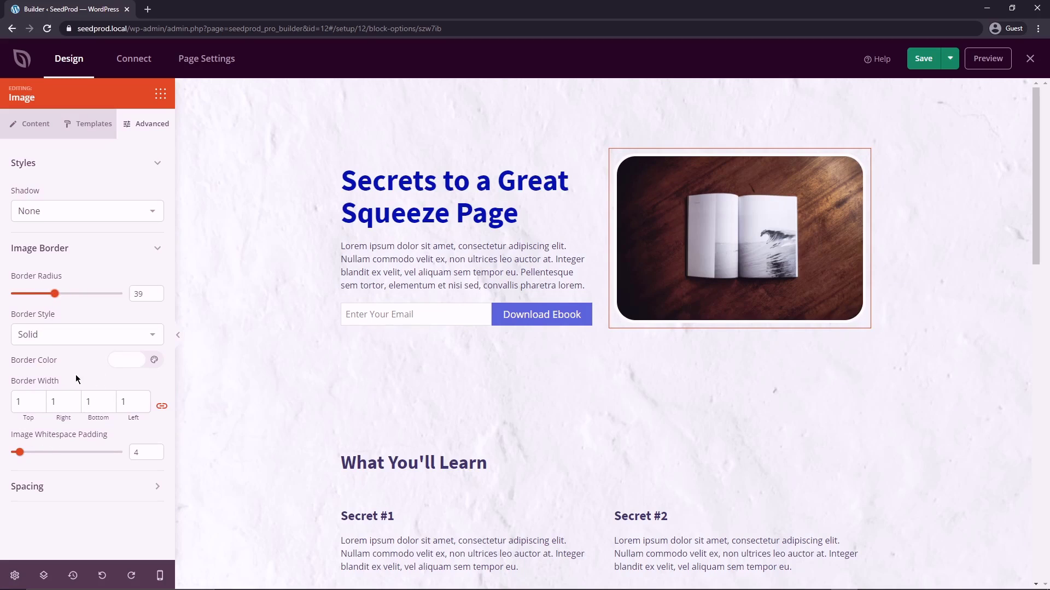
{"action": "left_click", "coordinate": [39, 487]}
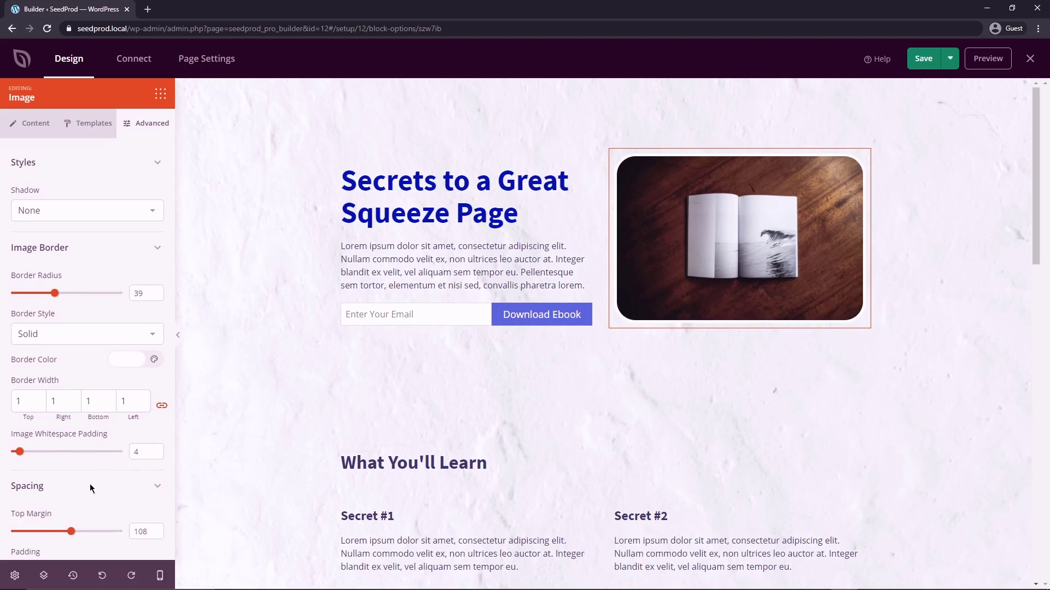
{"action": "scroll", "coordinate": [90, 484], "scroll_direction": "down", "scroll_amount": 1}
{"action": "scroll", "coordinate": [106, 459], "scroll_direction": "up", "scroll_amount": 1}
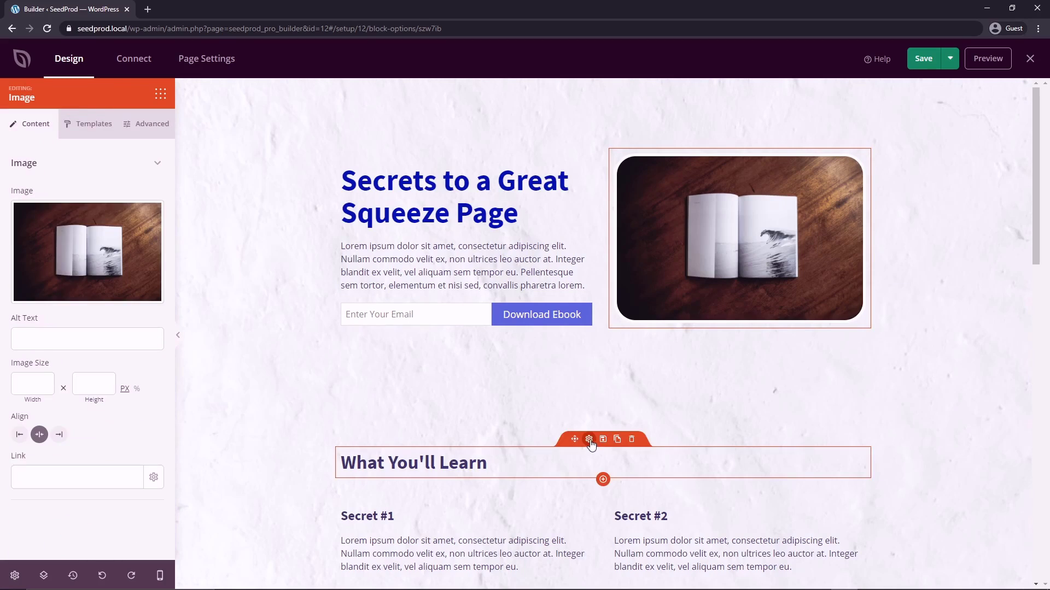
Set the "What You'll Learn" headline's text color to green and undo that color change
{"action": "left_click", "coordinate": [415, 464]}
{"action": "left_click", "coordinate": [127, 127]}
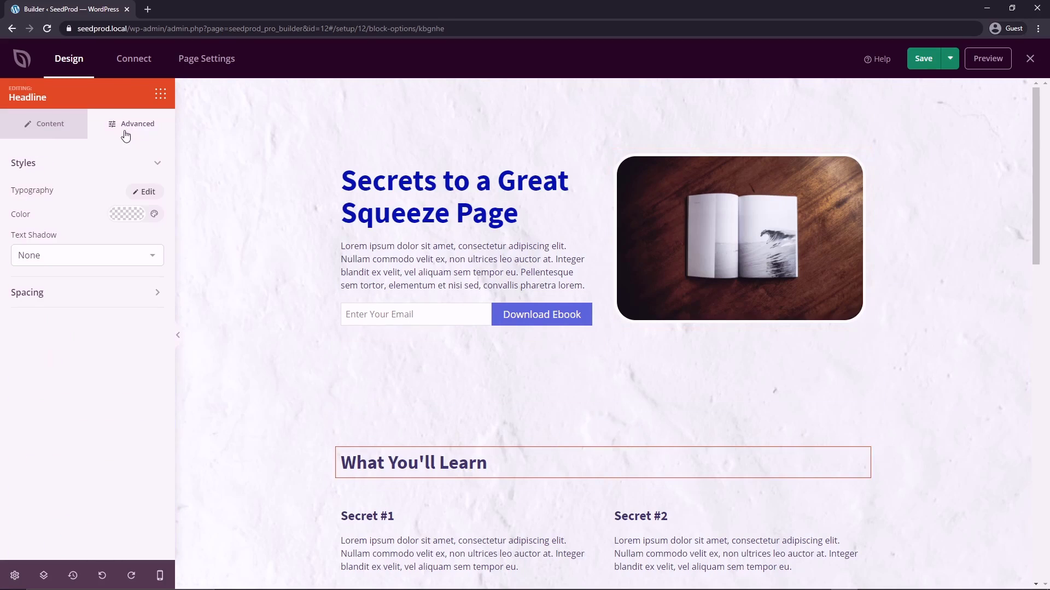
{"action": "left_click", "coordinate": [121, 219]}
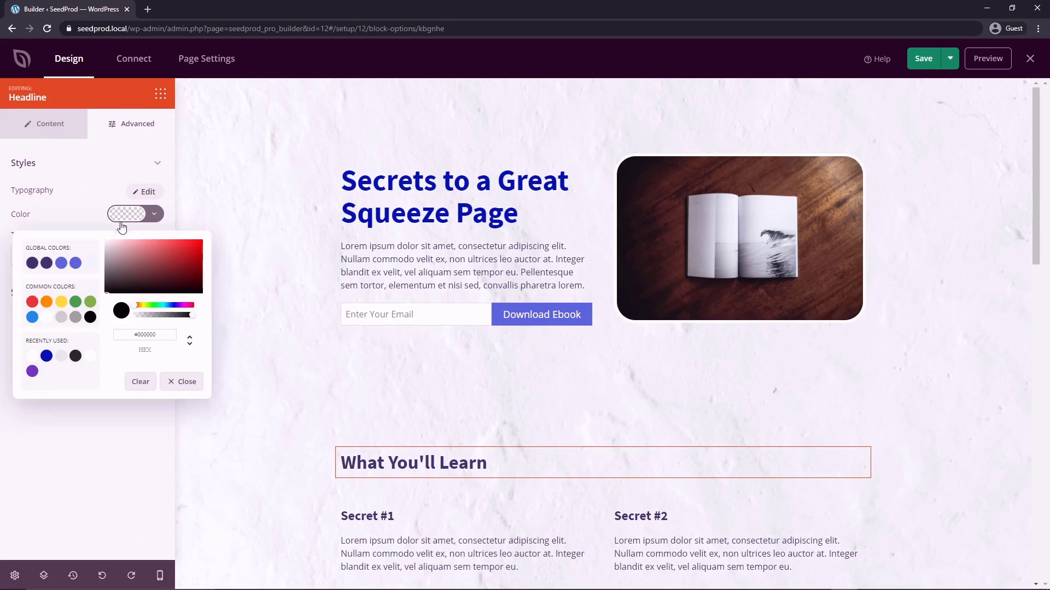
{"action": "left_click", "coordinate": [76, 301]}
{"action": "left_click", "coordinate": [38, 474]}
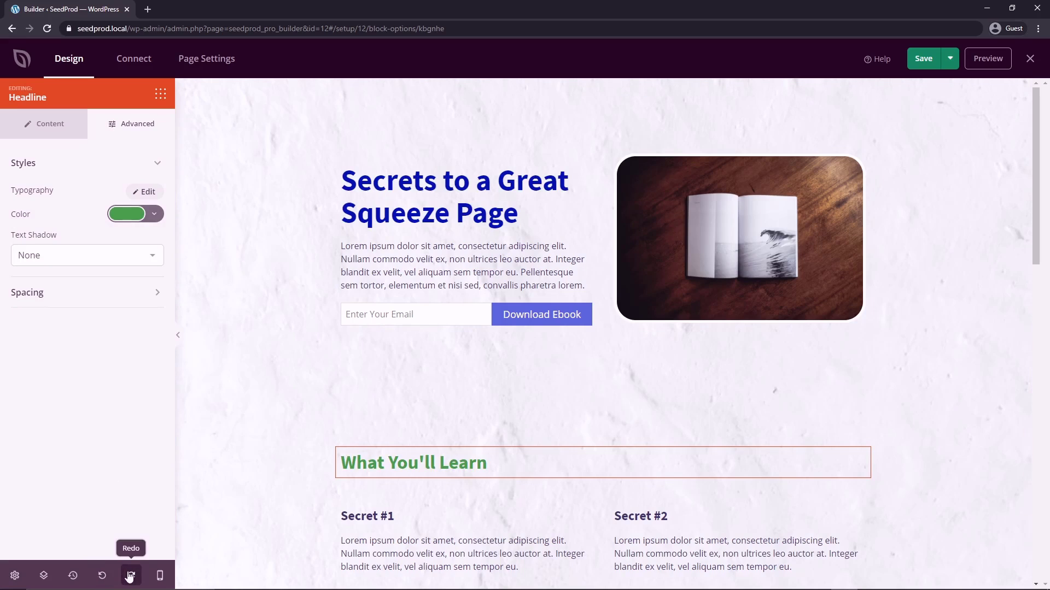
{"action": "left_click", "coordinate": [101, 575]}
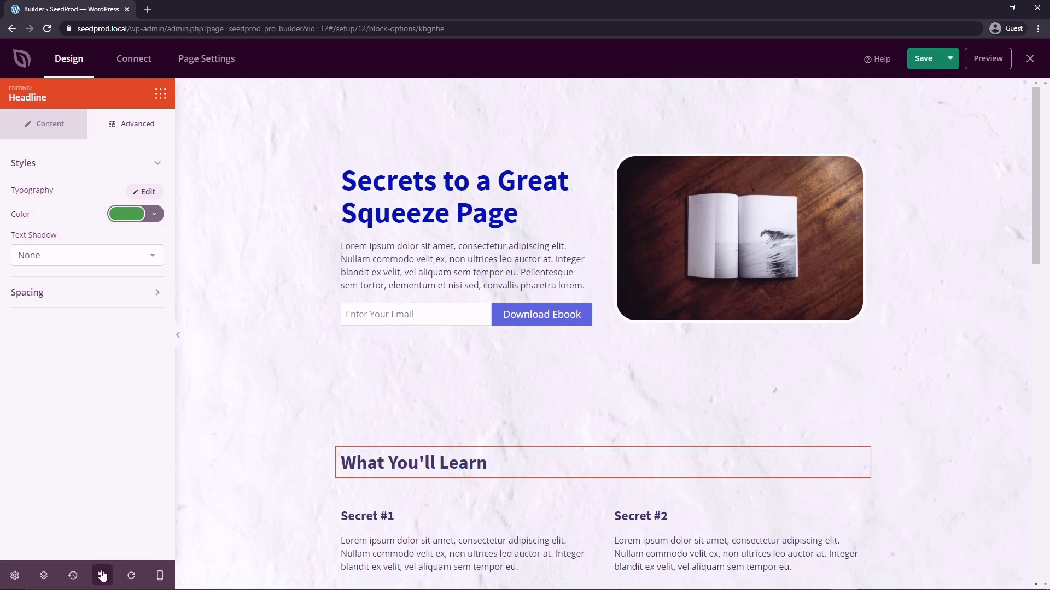
{"action": "left_click", "coordinate": [101, 574]}
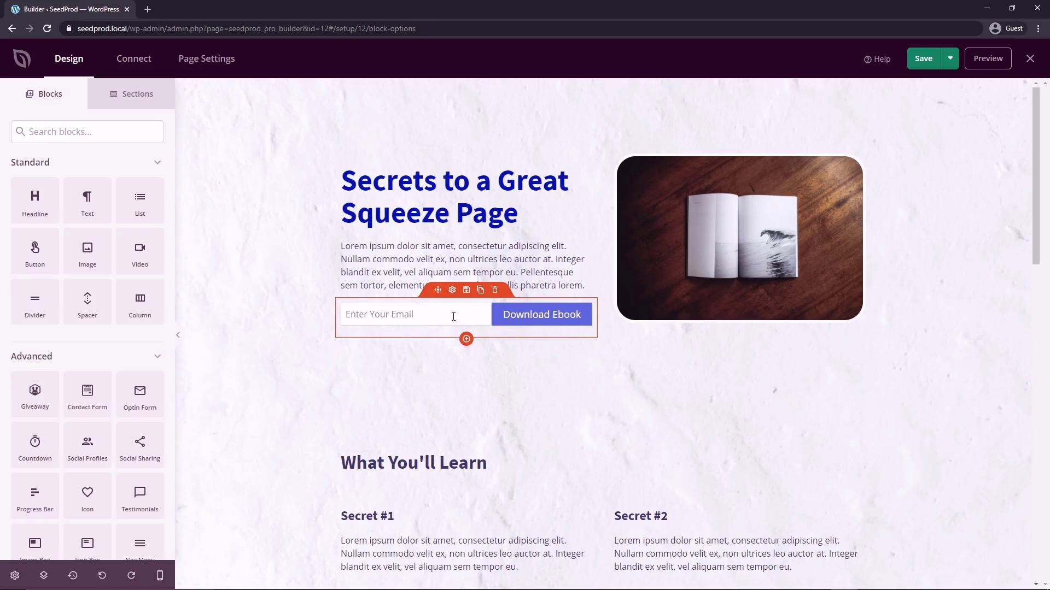
Examine the available email marketing integrations and the fields for connecting a new Constant Contact account
{"action": "left_click", "coordinate": [133, 60]}
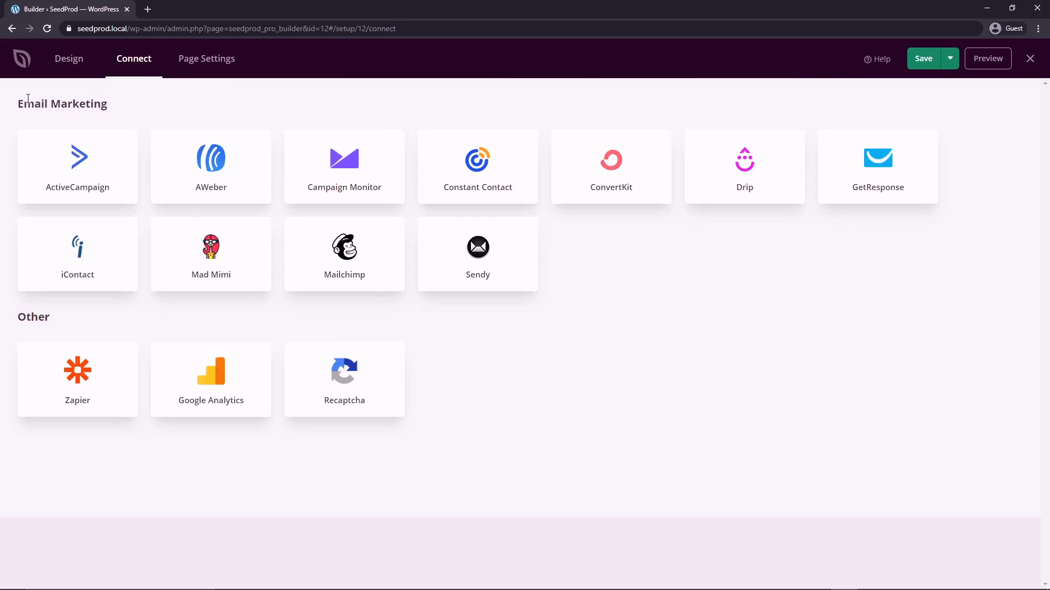
{"action": "left_click_drag", "start_coordinate": [28, 99], "coordinate": [109, 105]}
{"action": "left_click", "coordinate": [208, 105]}
{"action": "mouse_move", "coordinate": [432, 183]}
{"action": "left_click", "coordinate": [480, 158]}
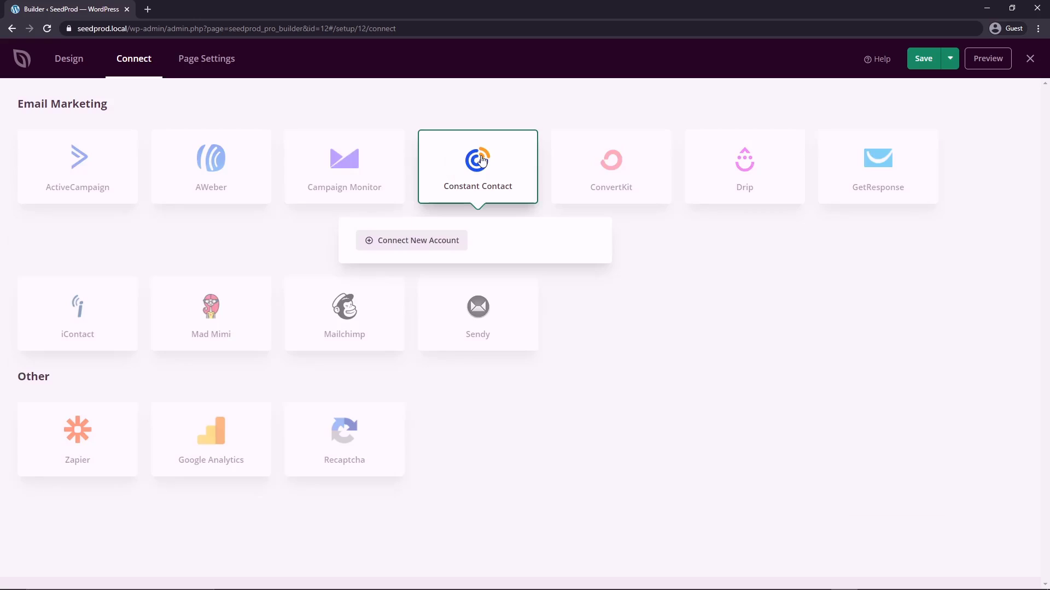
{"action": "left_click", "coordinate": [414, 245]}
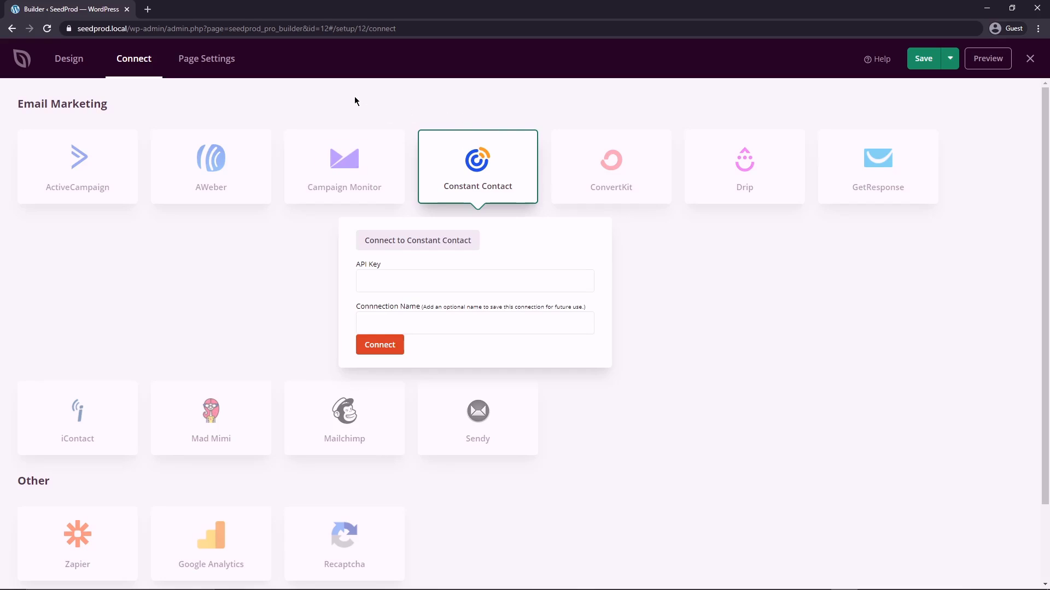
{"action": "left_click", "coordinate": [263, 105]}
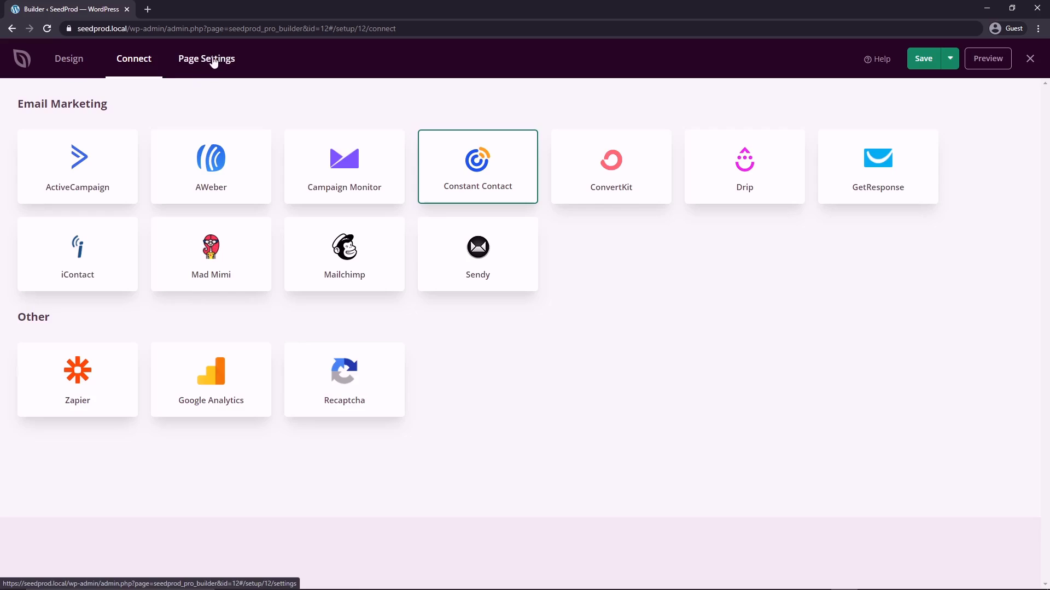
Review the page's general settings: title, URL, status, "Powered by SeedProd" link, affiliate URL and Isolation Mode
{"action": "left_click", "coordinate": [215, 61]}
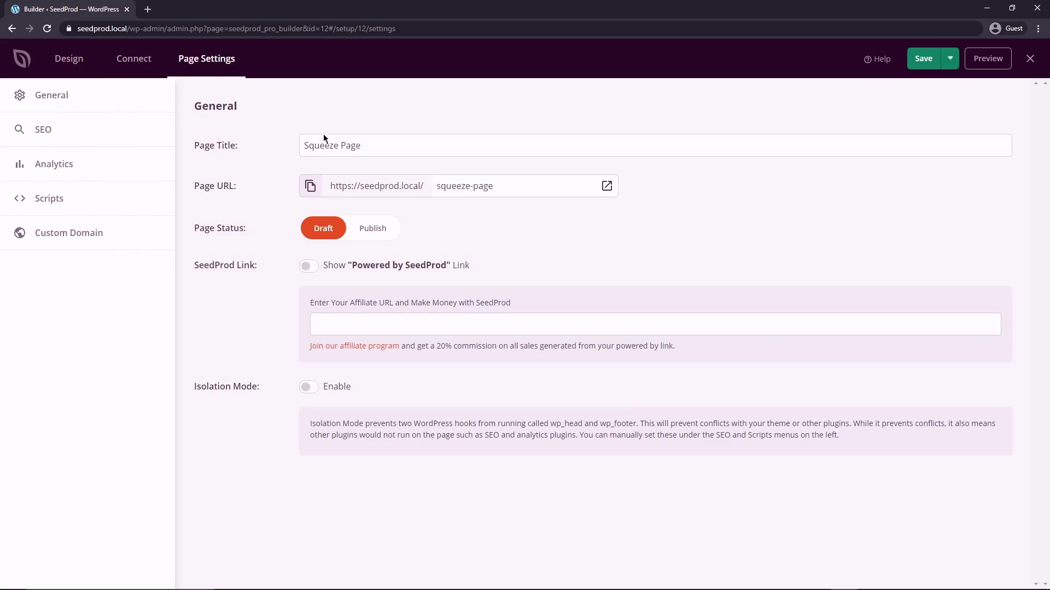
{"action": "left_click_drag", "start_coordinate": [415, 150], "coordinate": [192, 146]}
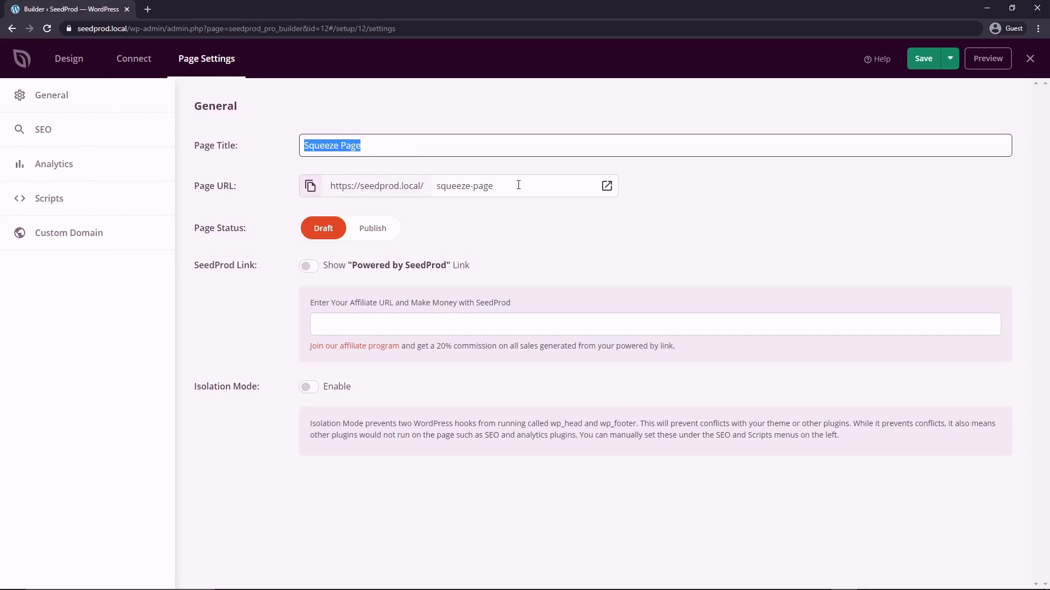
{"action": "left_click_drag", "start_coordinate": [518, 185], "coordinate": [362, 213]}
{"action": "left_click", "coordinate": [217, 231]}
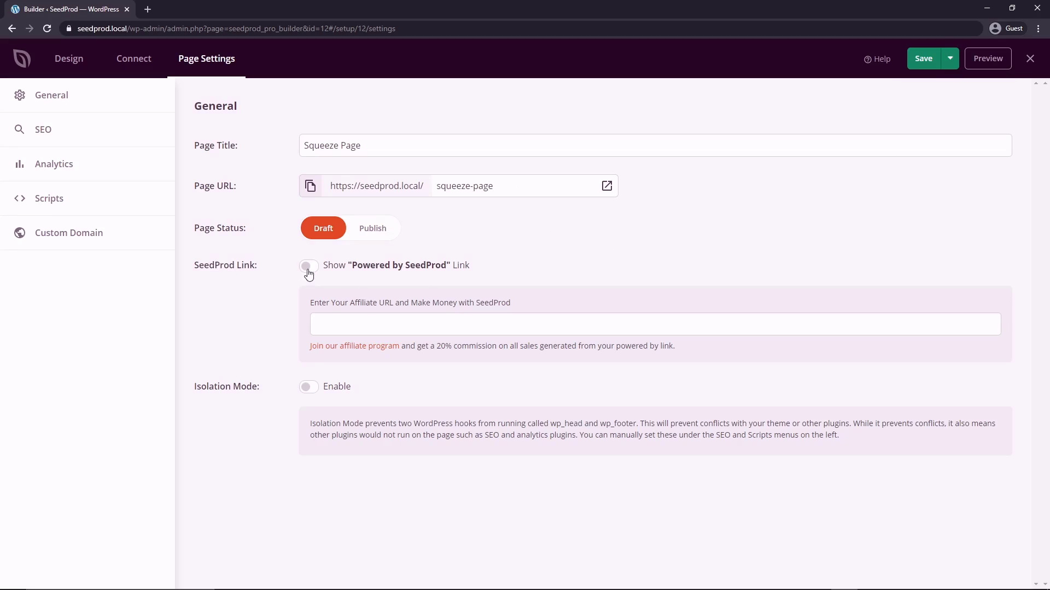
{"action": "left_click_drag", "start_coordinate": [359, 261], "coordinate": [440, 260]}
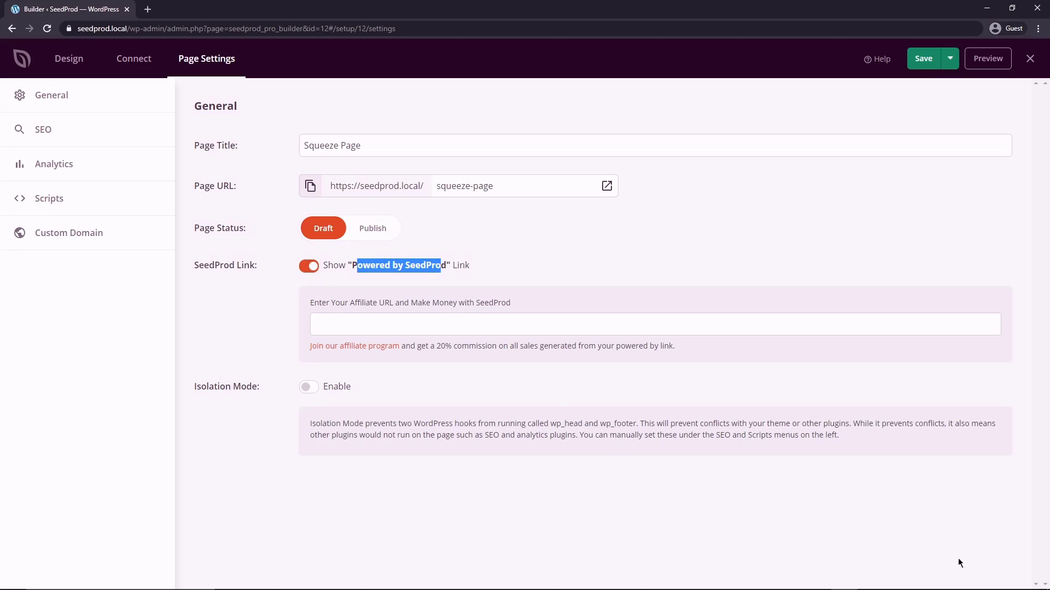
{"action": "left_click", "coordinate": [311, 267]}
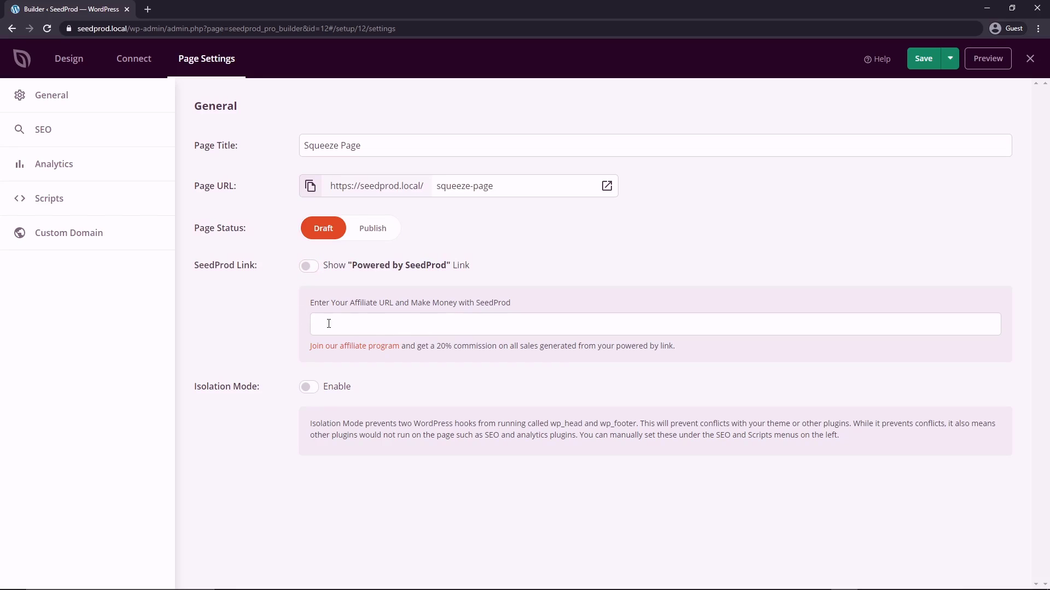
{"action": "left_click_drag", "start_coordinate": [431, 347], "coordinate": [518, 348]}
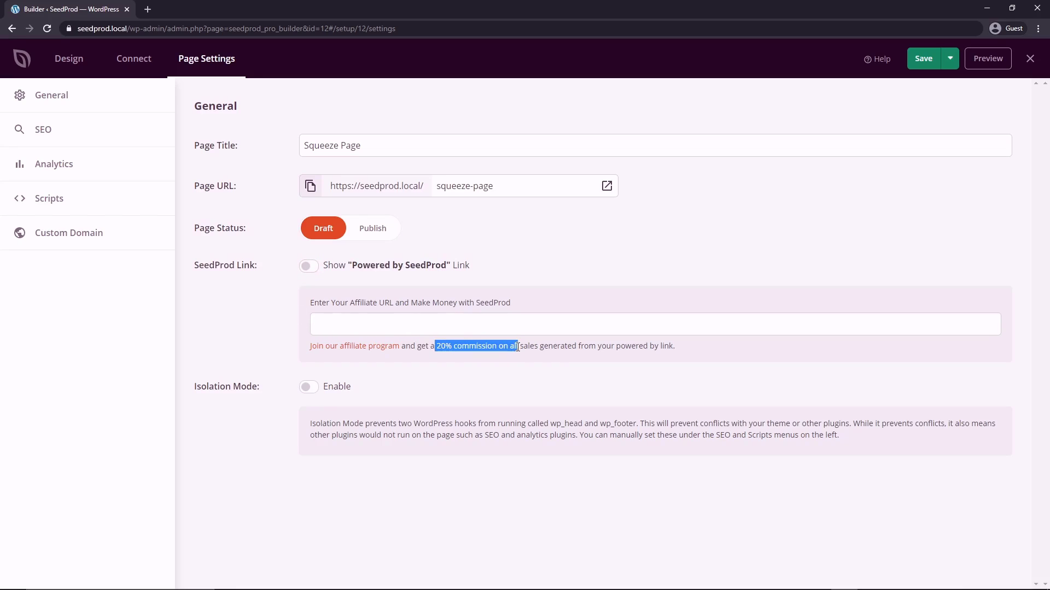
{"action": "left_click", "coordinate": [266, 332]}
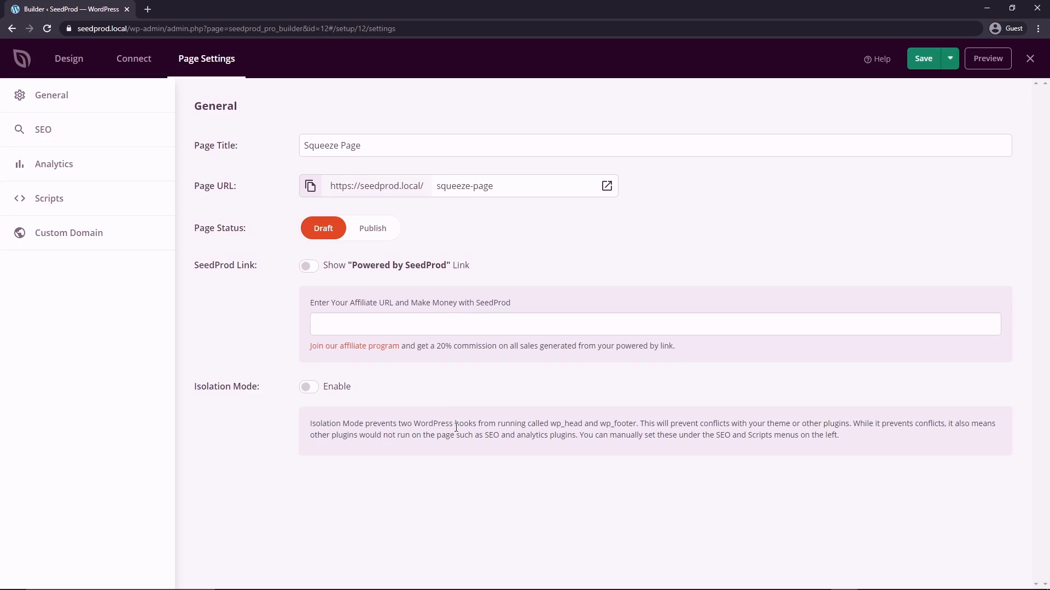
Review the page's SEO, Analytics, Scripts and Custom Domain settings, including the example domain format
{"action": "left_click", "coordinate": [43, 136]}
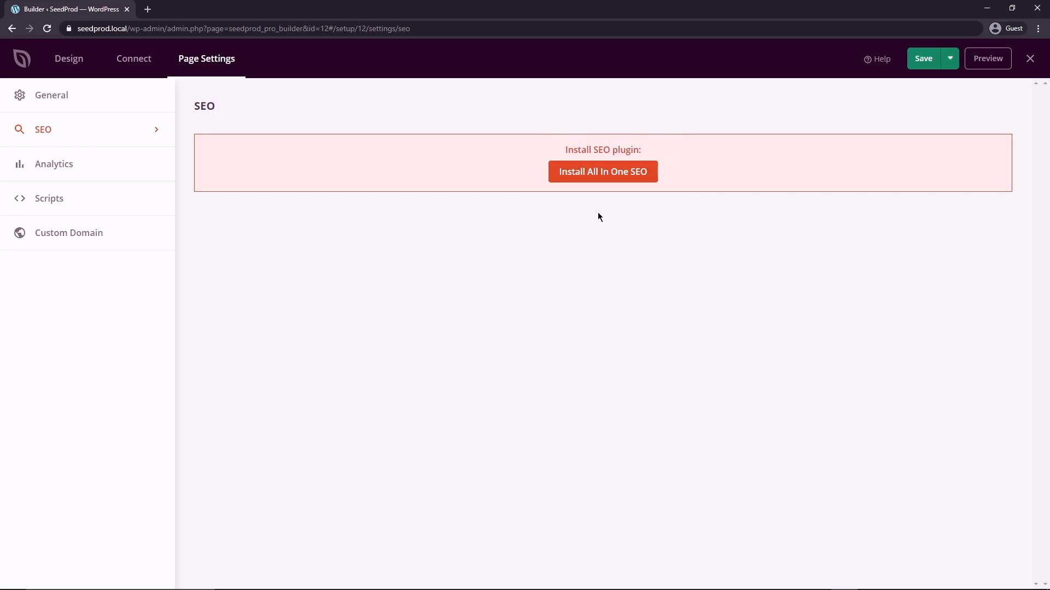
{"action": "left_click", "coordinate": [58, 169]}
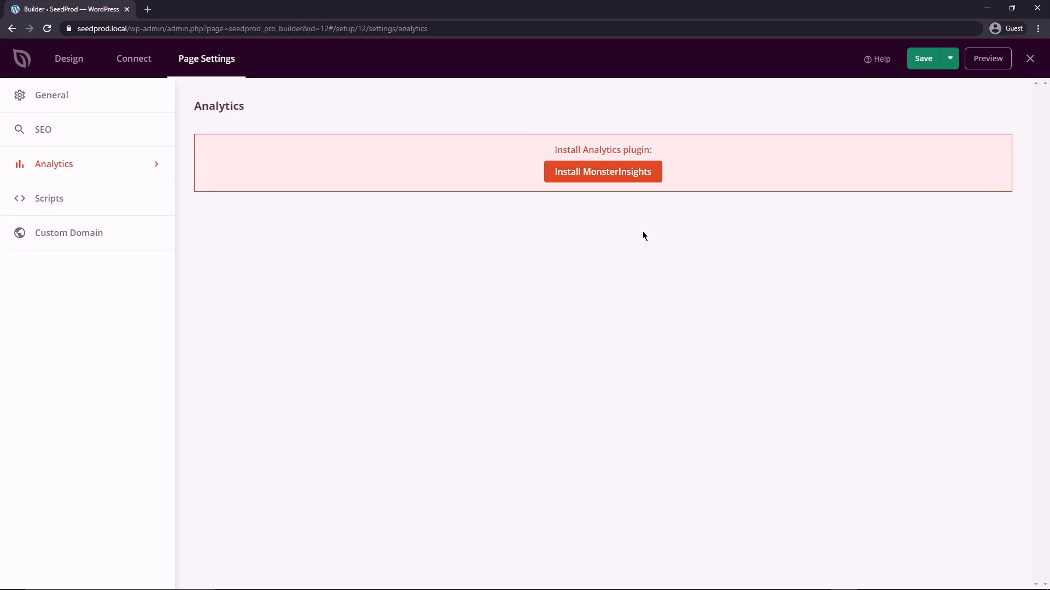
{"action": "left_click", "coordinate": [26, 199]}
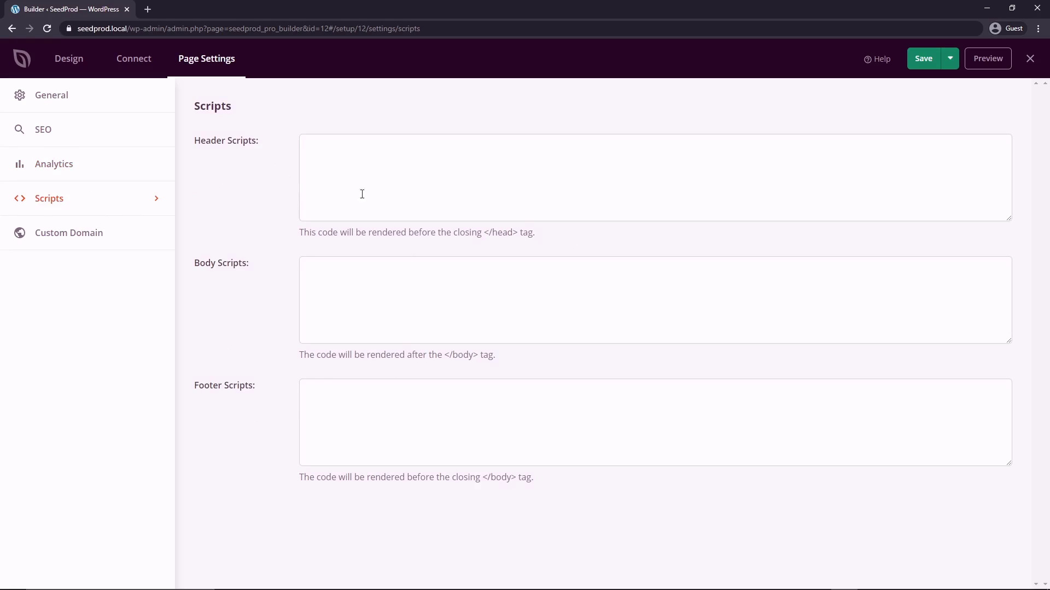
{"action": "left_click", "coordinate": [70, 241]}
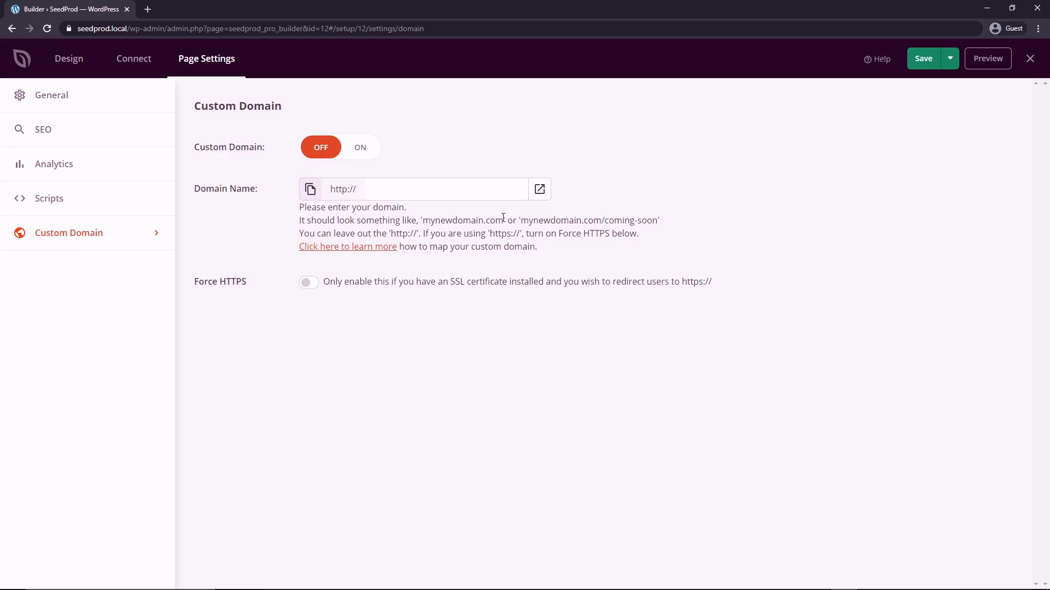
{"action": "left_click_drag", "start_coordinate": [503, 219], "coordinate": [424, 222]}
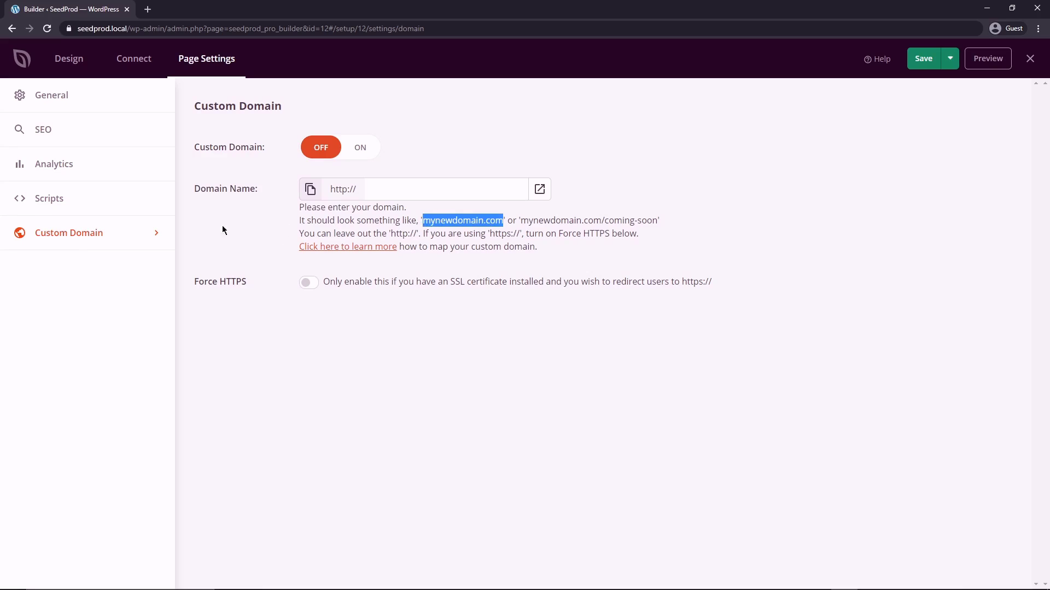
{"action": "left_click", "coordinate": [64, 99]}
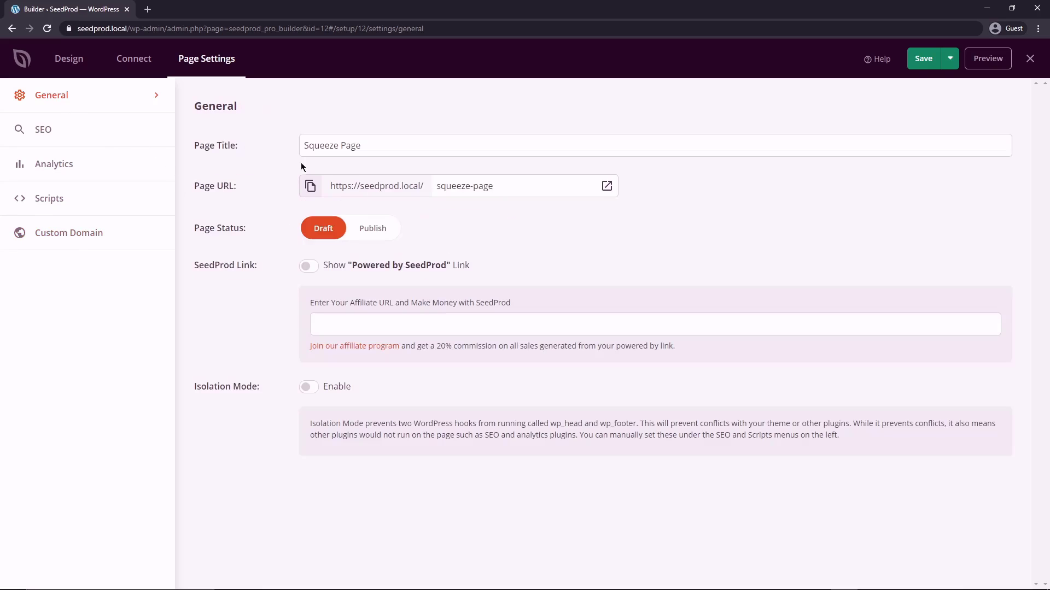
{"action": "left_click", "coordinate": [89, 235]}
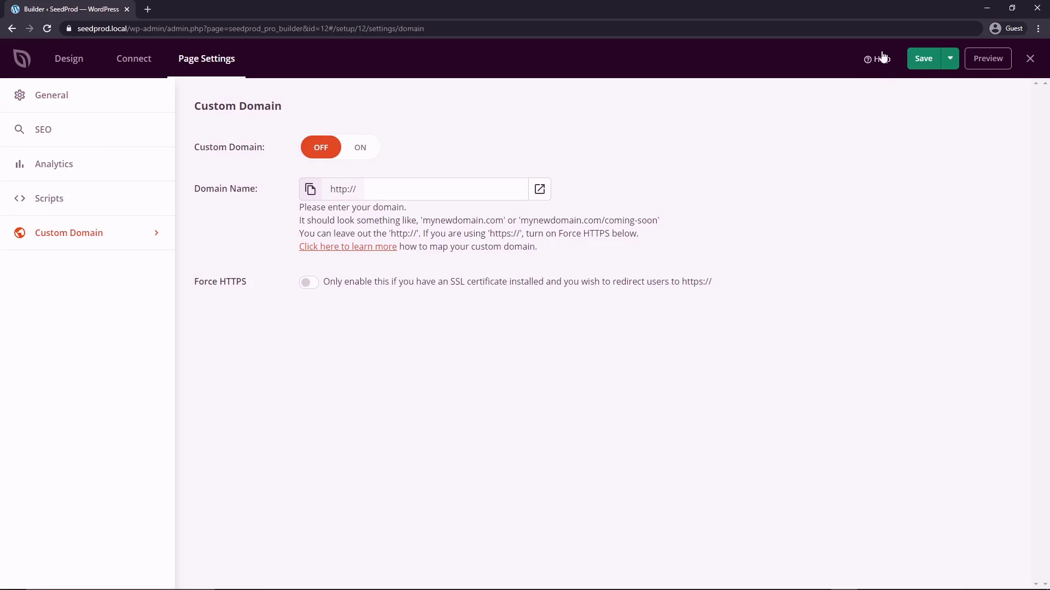
Save the page and check its design in the mobile preview
{"action": "left_click", "coordinate": [923, 61]}
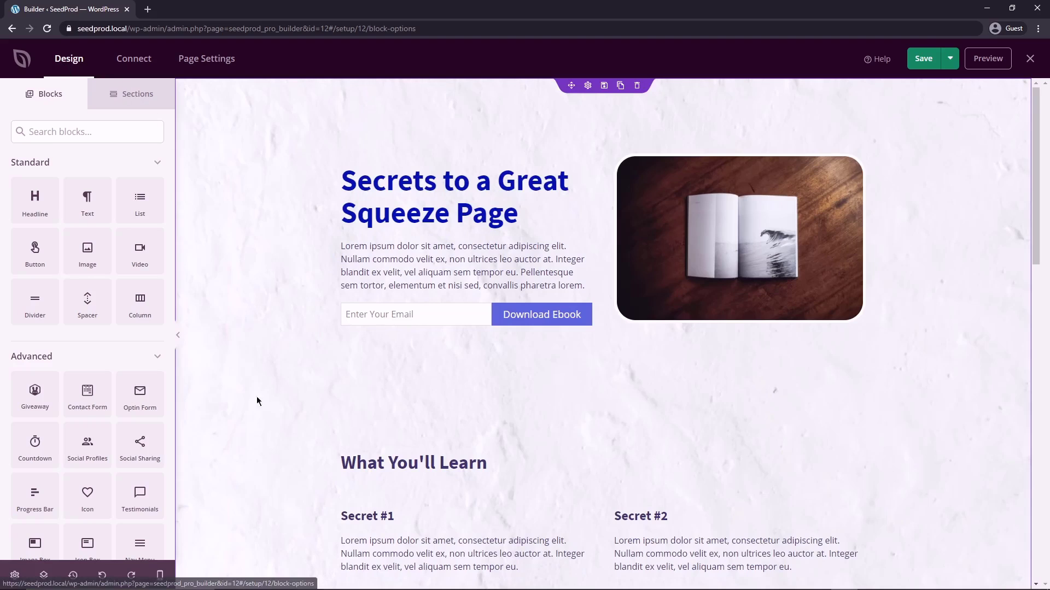
{"action": "left_click", "coordinate": [160, 579]}
{"action": "mouse_move", "coordinate": [697, 121]}
{"action": "left_mouse_down"}
{"action": "mouse_move", "coordinate": [709, 415]}
{"action": "mouse_move", "coordinate": [705, 125]}
{"action": "left_mouse_up"}
{"action": "left_click", "coordinate": [160, 577]}
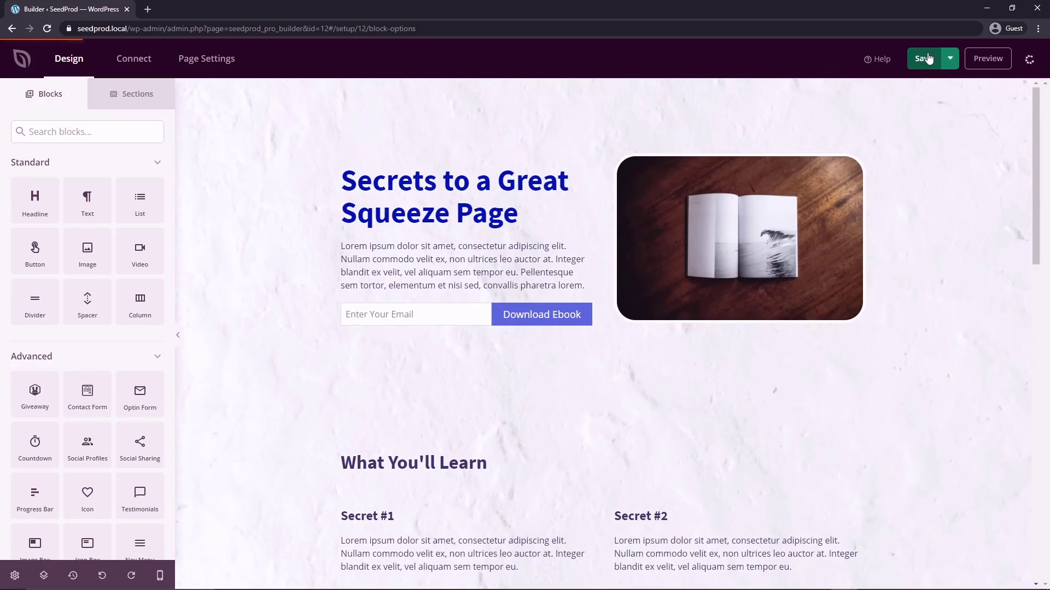
Publish the squeeze page and look over the live page
{"action": "left_click", "coordinate": [951, 82]}
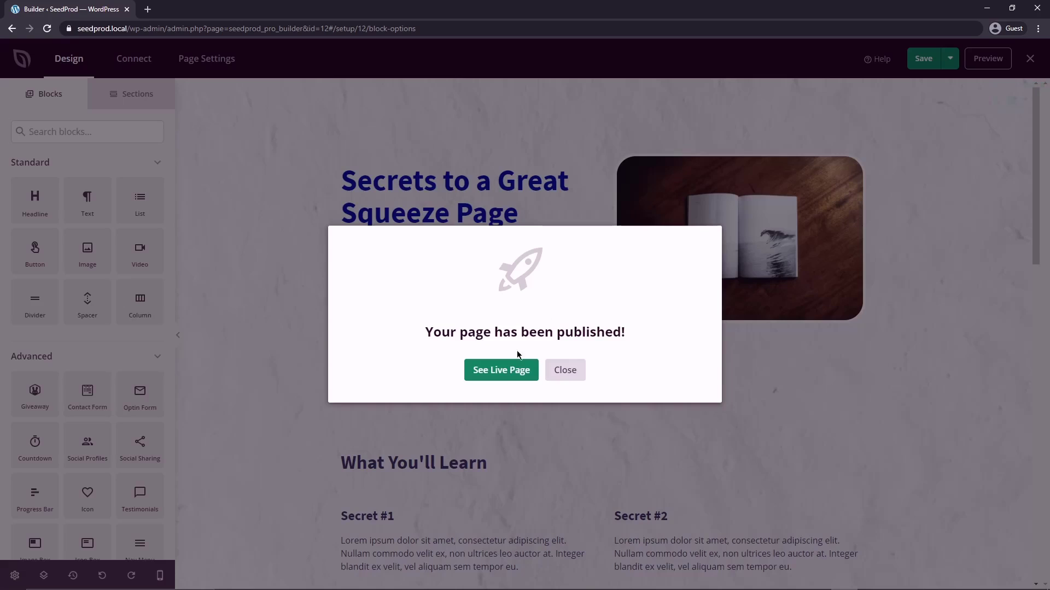
{"action": "left_click", "coordinate": [499, 372]}
{"action": "mouse_move", "coordinate": [1041, 88]}
{"action": "left_mouse_down"}
{"action": "mouse_move", "coordinate": [1041, 391]}
{"action": "mouse_move", "coordinate": [1041, 100]}
{"action": "left_mouse_up"}
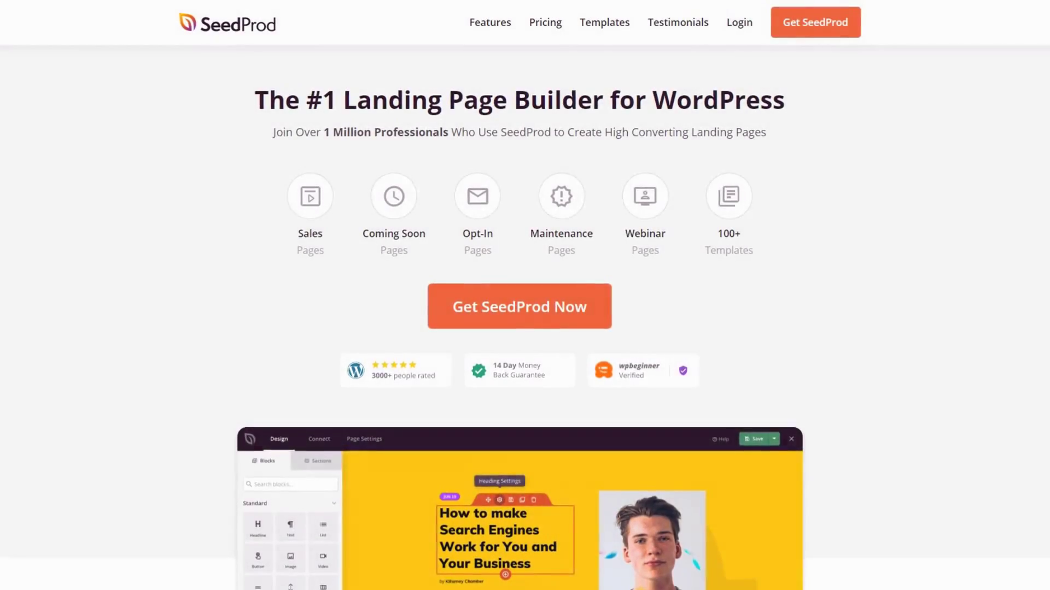